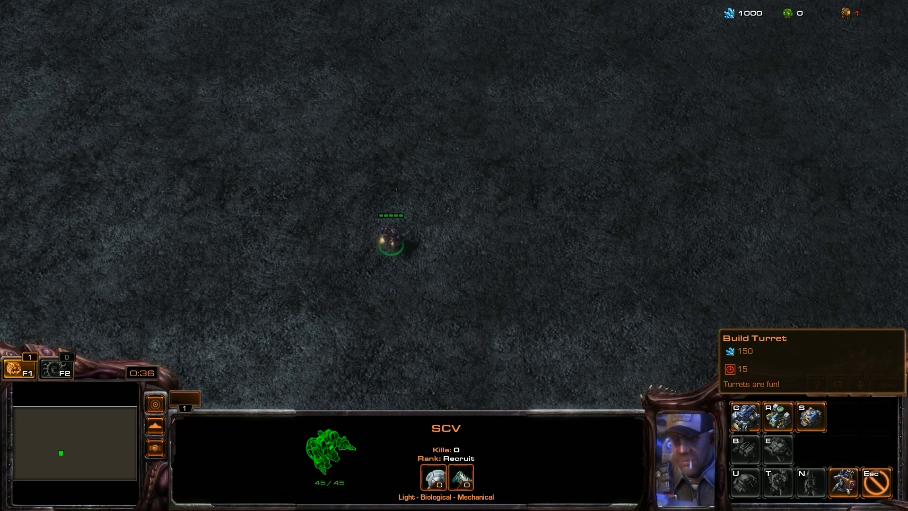
Have the SCV build a turret beside it, check the structure under construction, and reselect the SCV
click(845, 481)
click(433, 248)
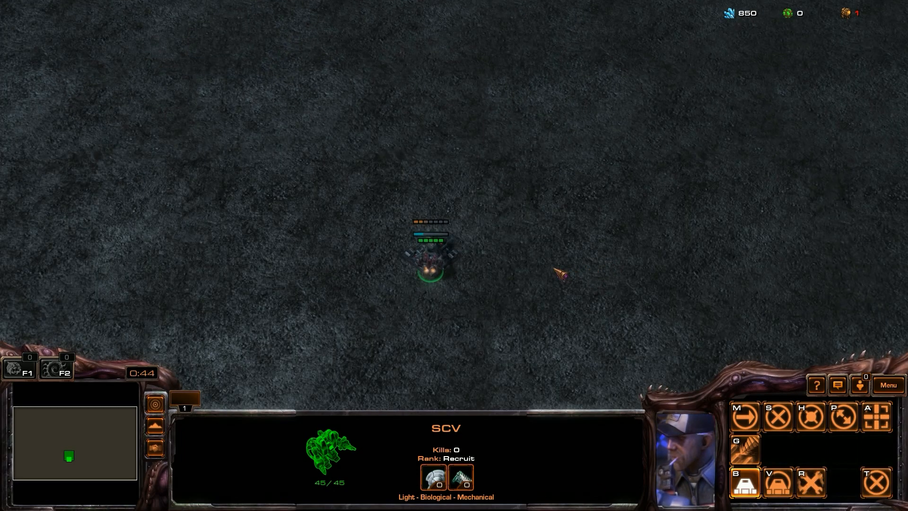
click(430, 238)
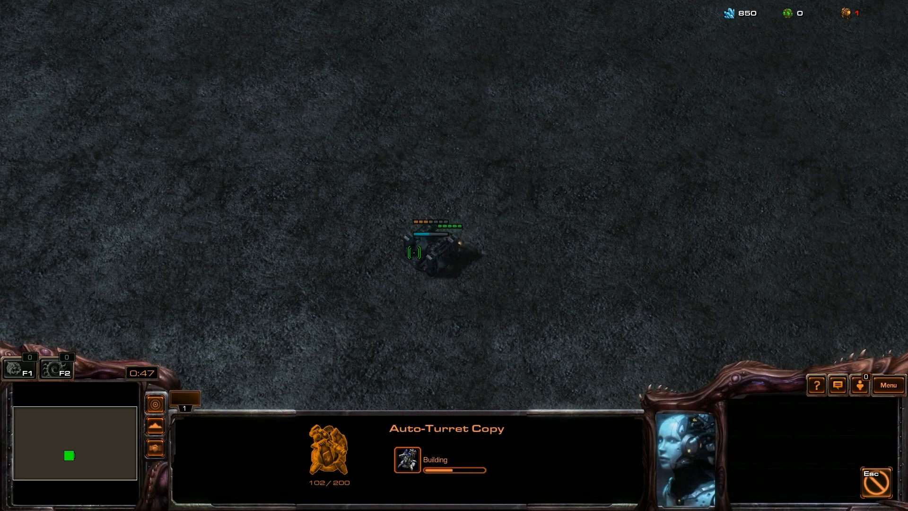
drag(514, 214, 341, 342)
click(434, 237)
drag(464, 235, 369, 329)
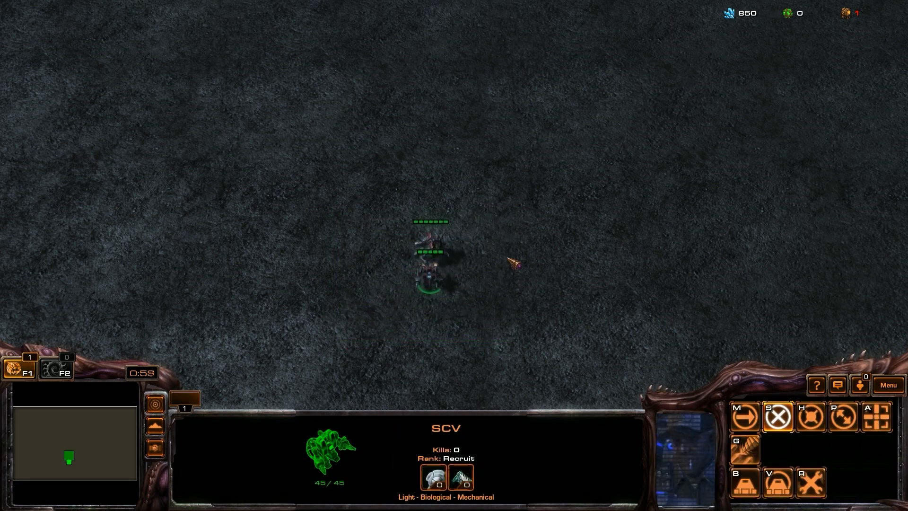
Move the SCV to the right of the first turret, build a second turret there, and select it
right_click(507, 257)
key(b)
key(t)
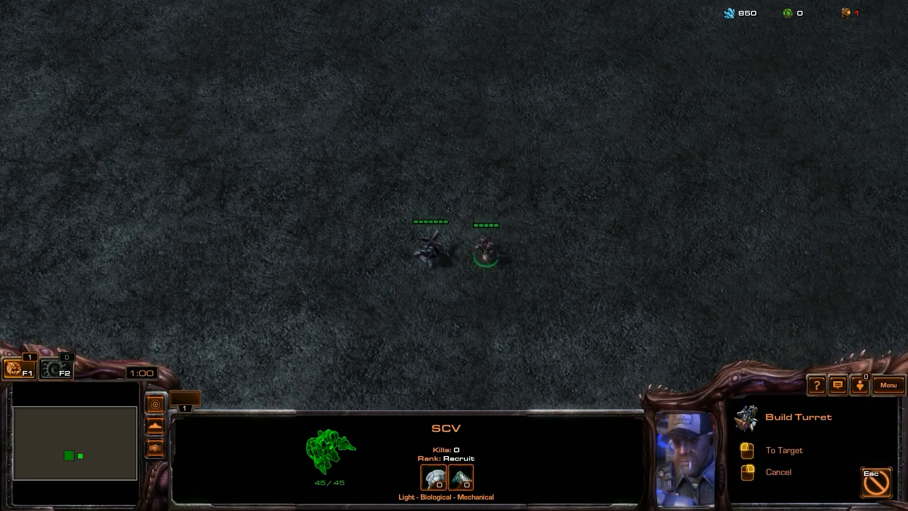
click(518, 253)
click(535, 256)
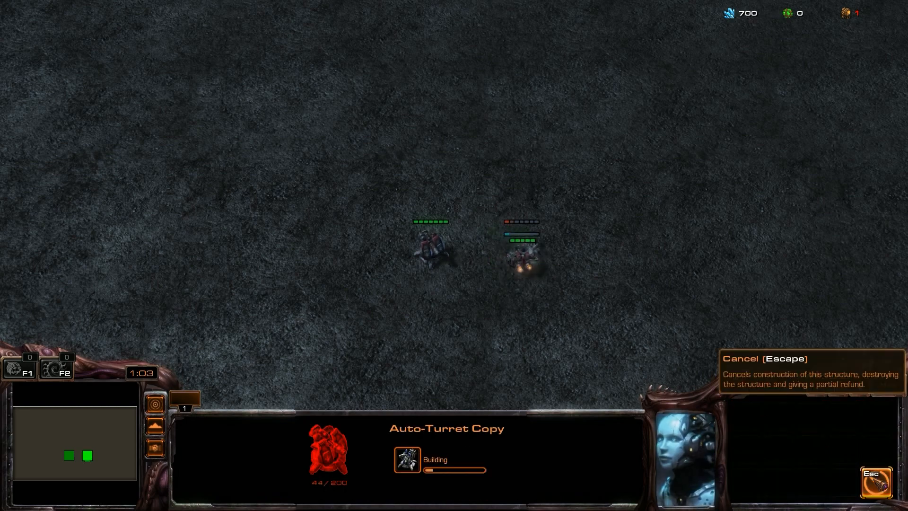
Cancel the second turret's construction, select the SCV, and select the finished turret
click(875, 483)
drag(600, 191, 470, 334)
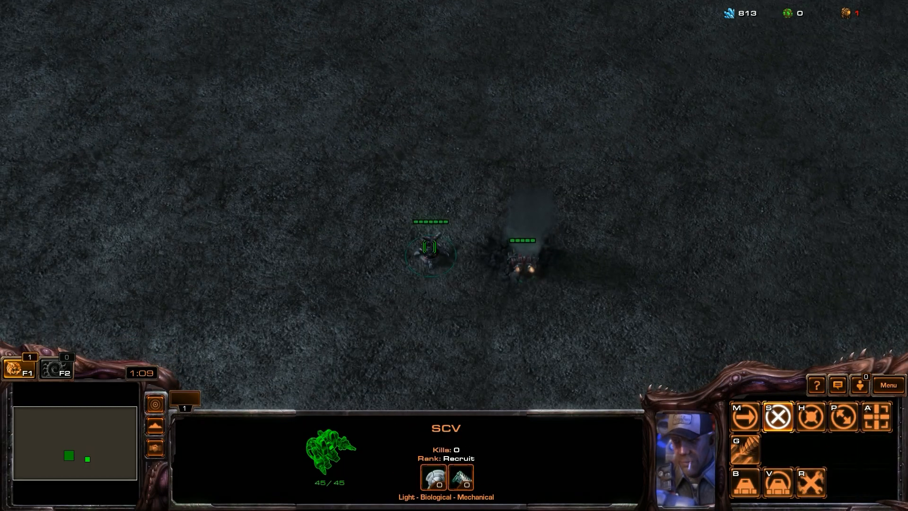
click(430, 251)
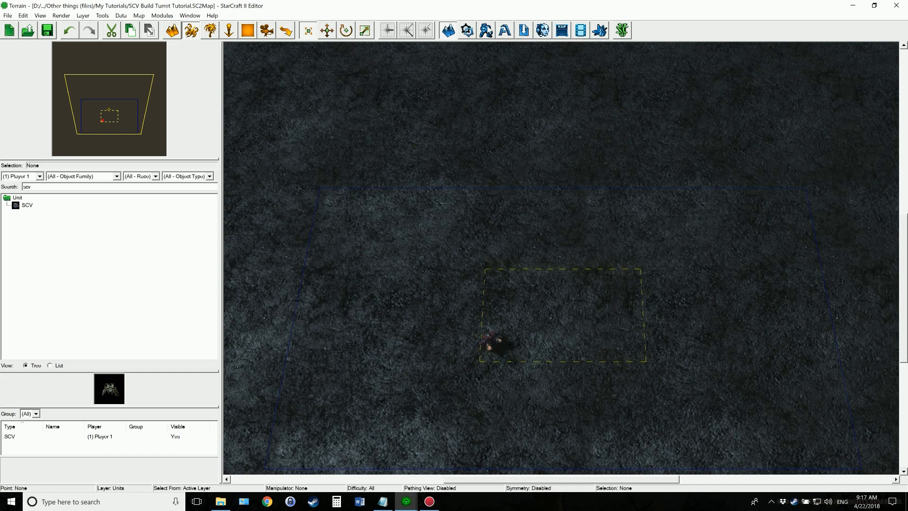
Switch to the StarCraft II Editor, open its data module, and search the units for "autotu"
click(487, 30)
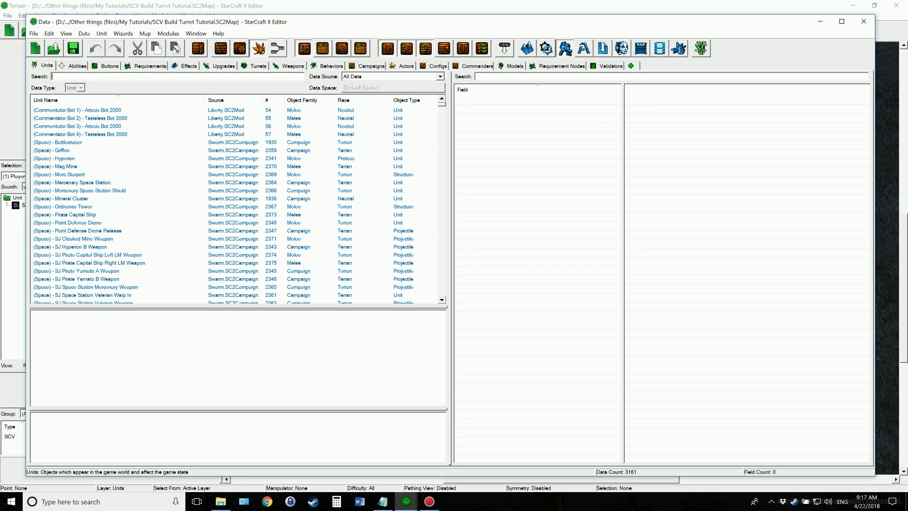
text(o)
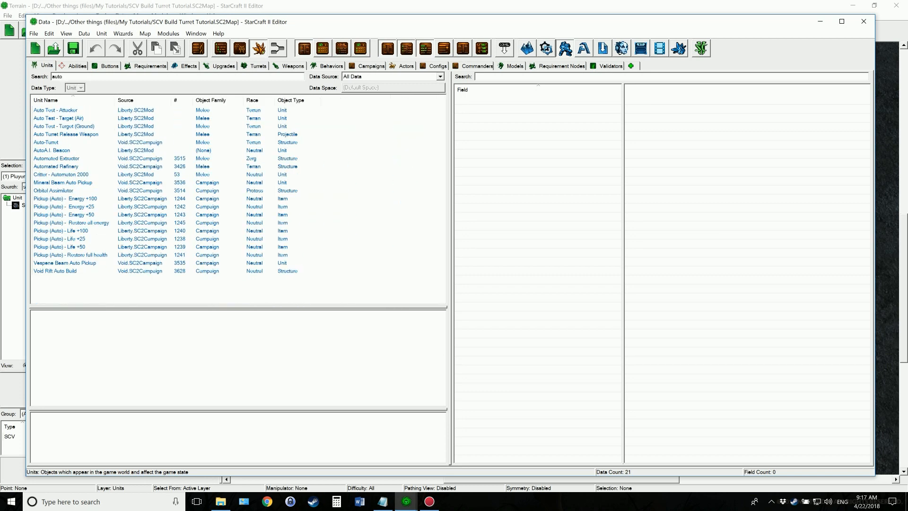
text(tu)
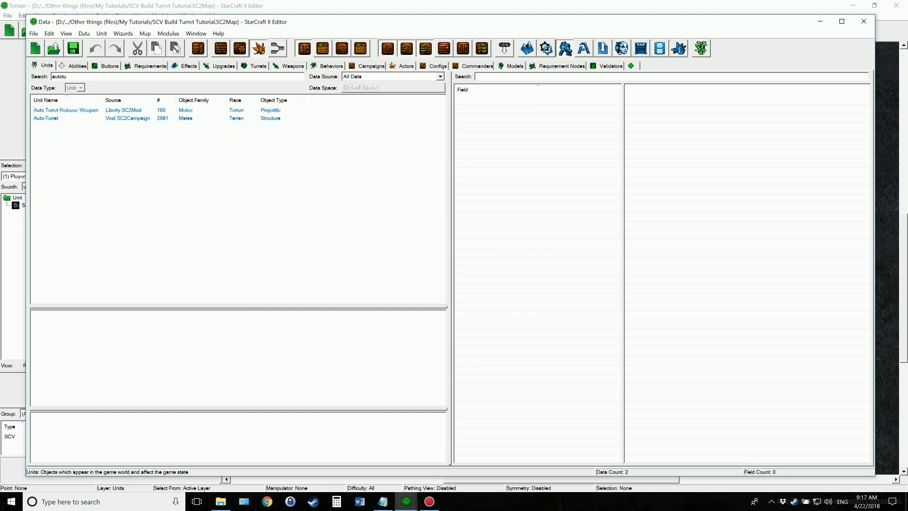
Duplicate the Auto-Turret unit, also including its 12mm Gauss Cannon weapon in the duplication
click(59, 119)
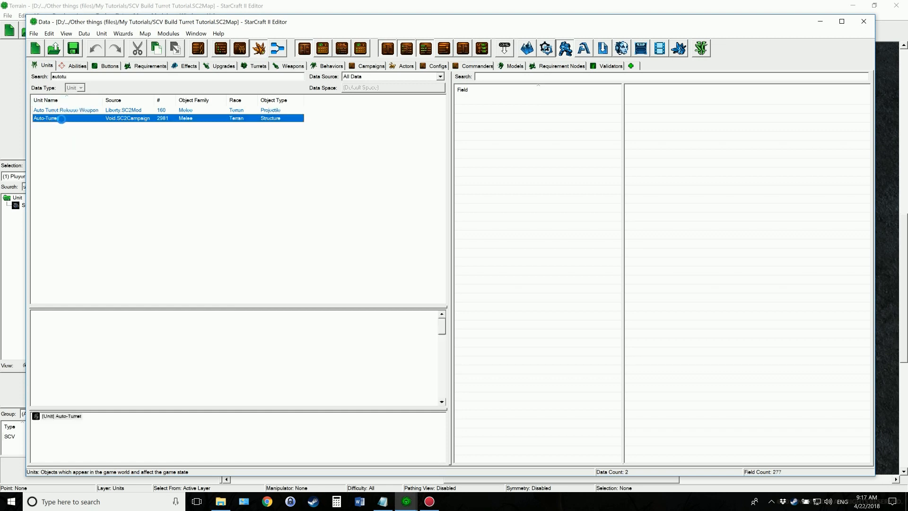
right_click(59, 122)
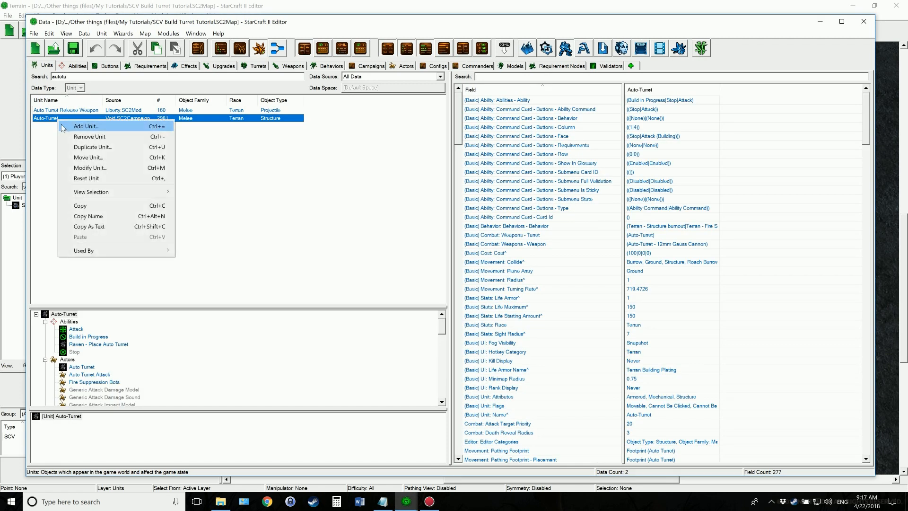
click(96, 148)
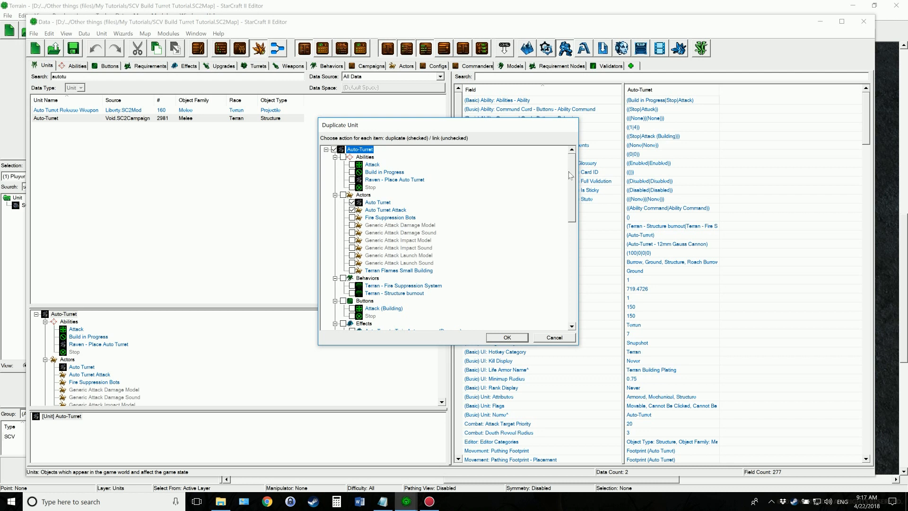
drag(572, 176, 566, 223)
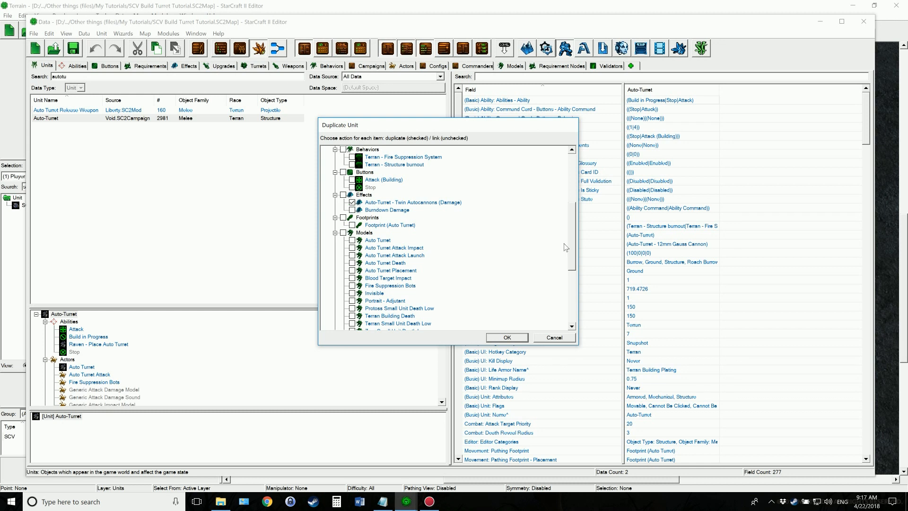
drag(573, 237, 570, 308)
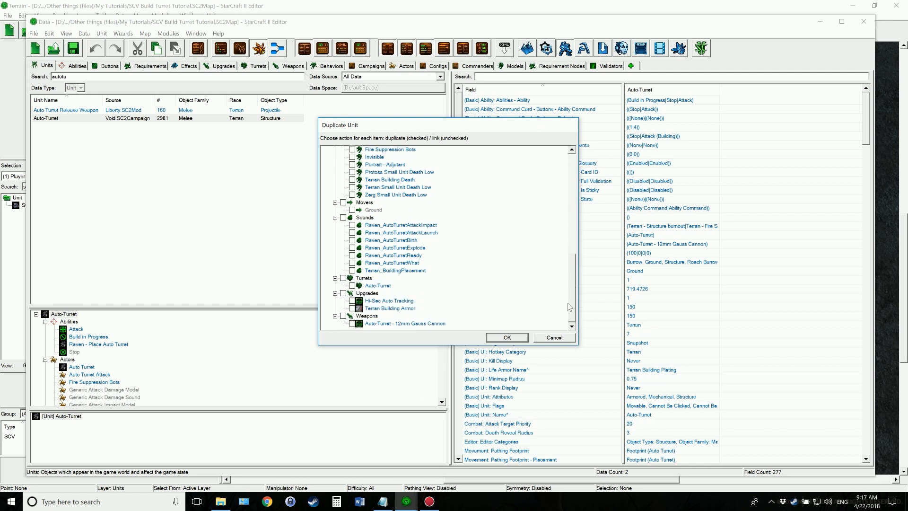
click(343, 316)
scroll(459, 223, up, 6)
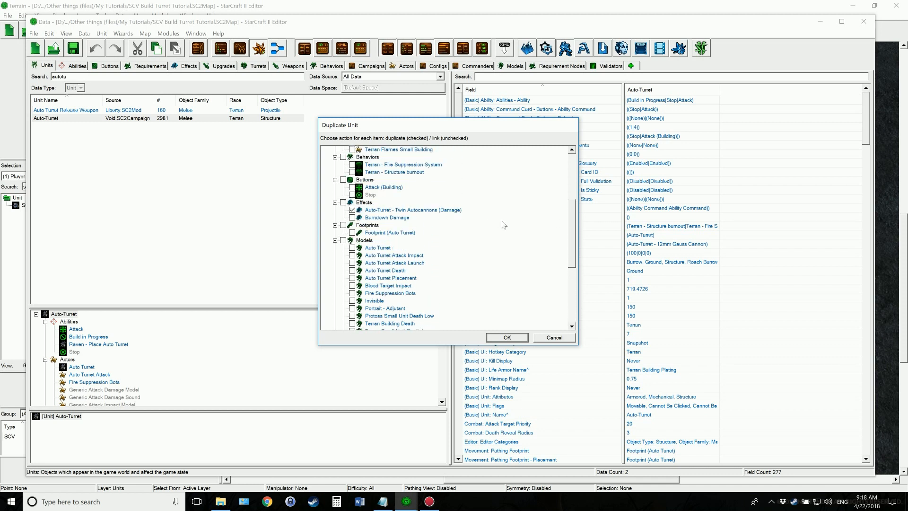
drag(570, 217, 570, 172)
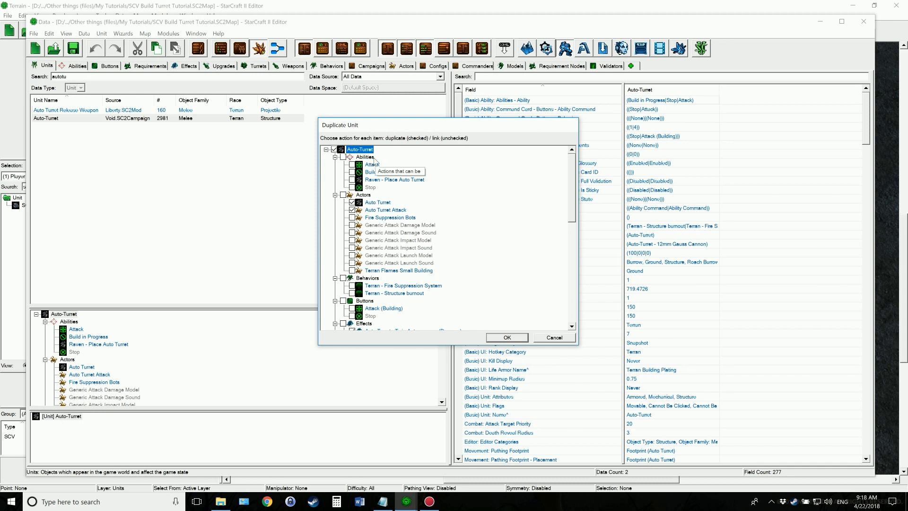
click(504, 337)
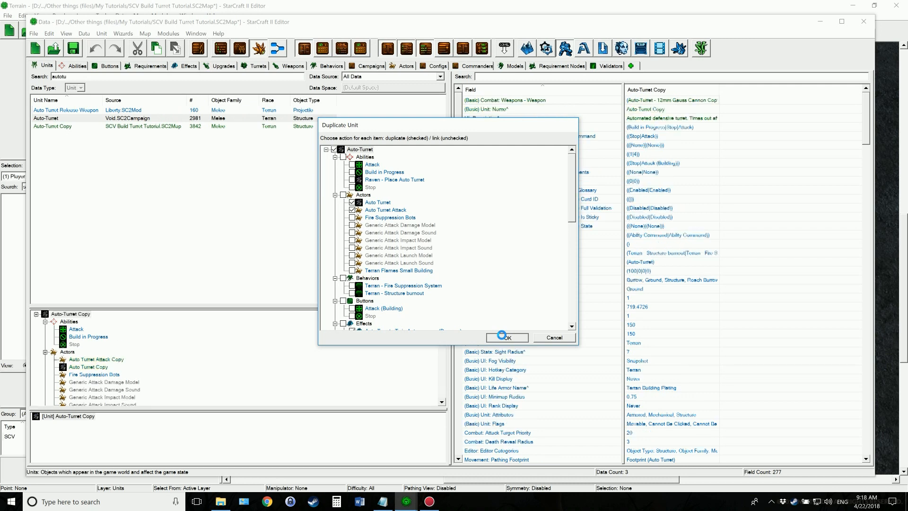
Rename the duplicated Auto-Turret unit as Defense Turret and generate a matching suggested ID
double_click(55, 127)
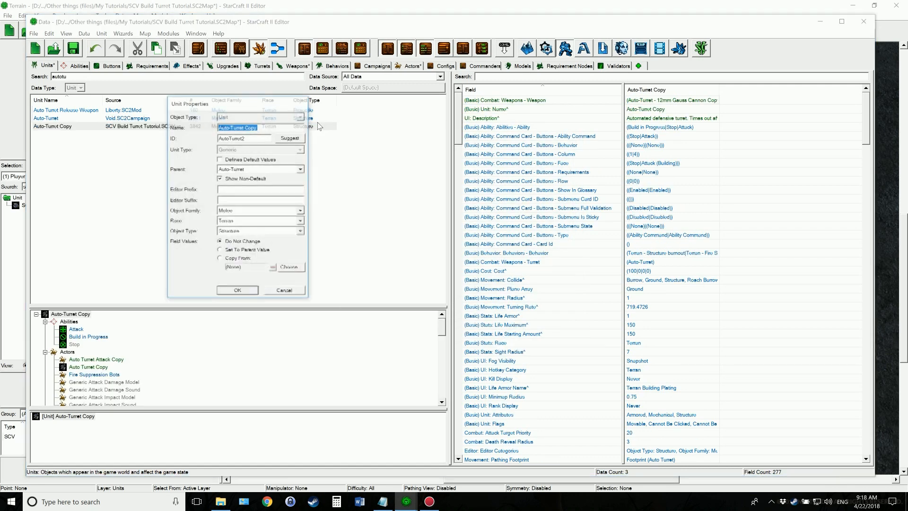
click(275, 127)
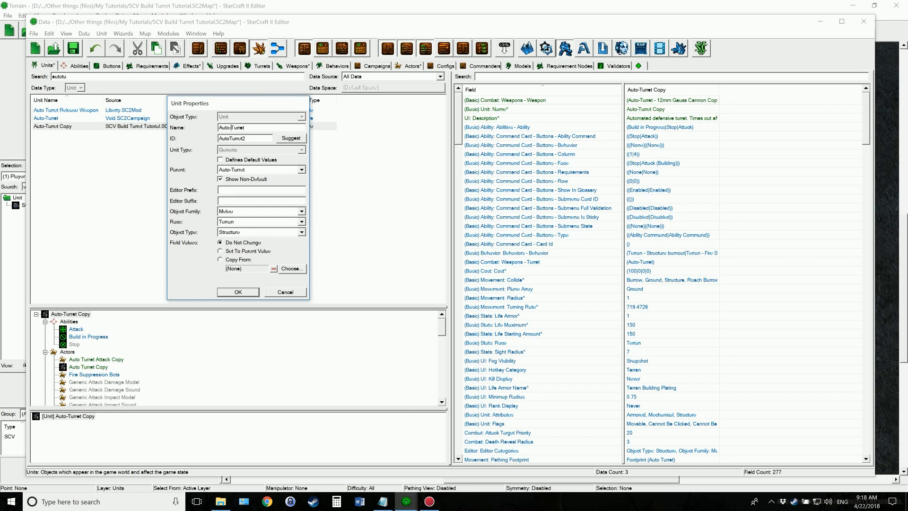
key(BackSpace)
key(BackSpace)
key(BackSpace)
text(Defense)
click(286, 138)
click(240, 292)
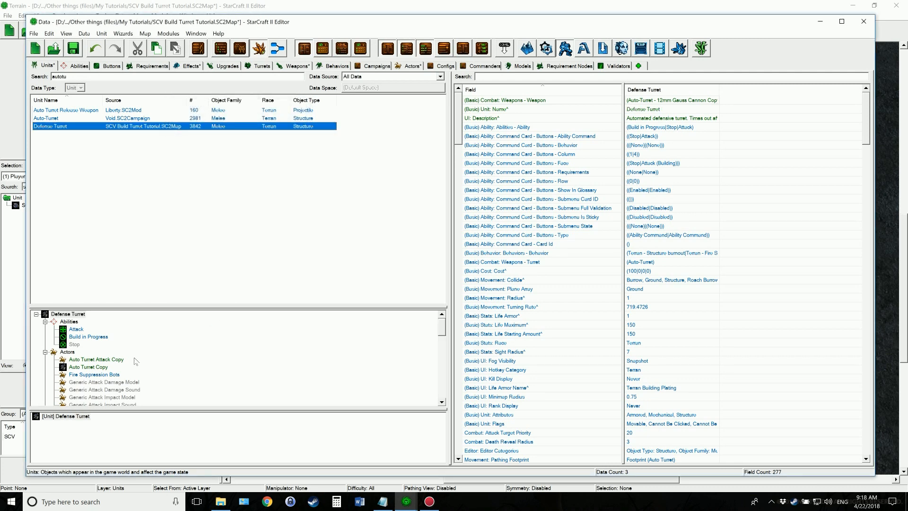
Rename the Auto Turret Attack Copy actor as Defense Turret Attack and use the suggested ID DefenseTurretAttack
double_click(97, 359)
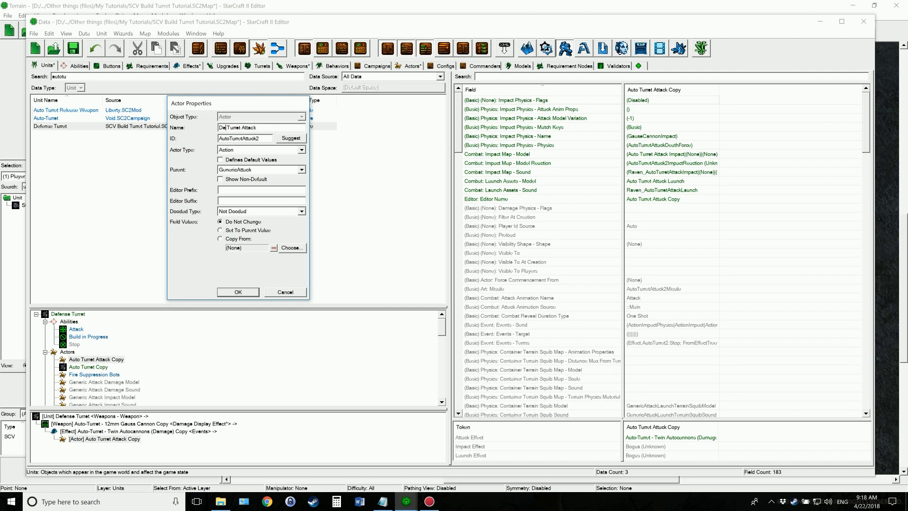
text(se)
click(290, 140)
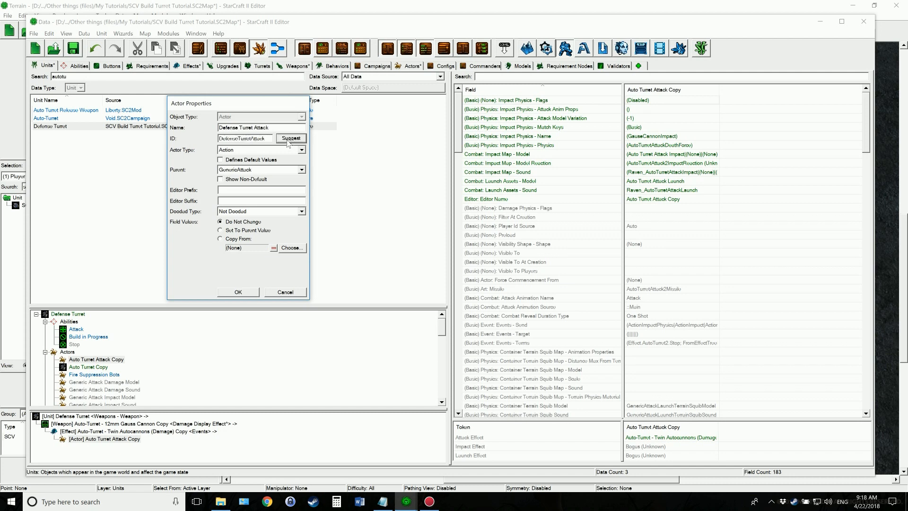
click(238, 292)
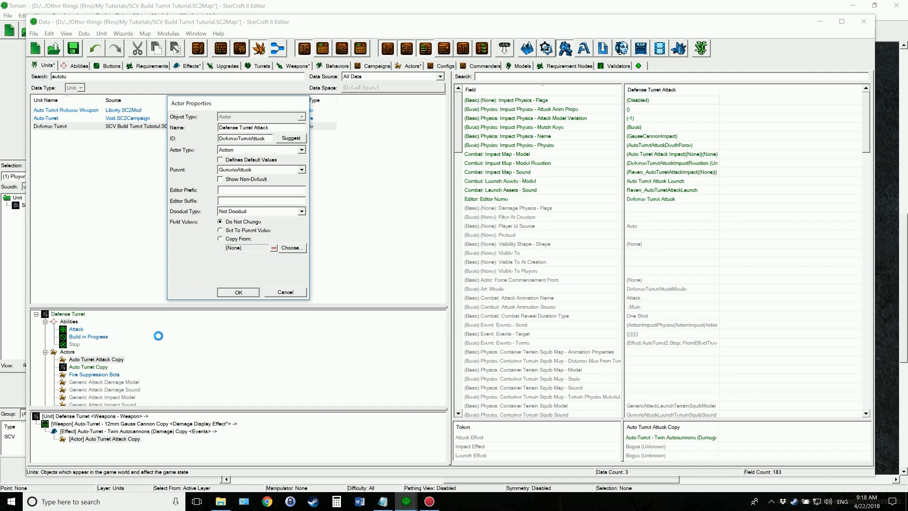
Rename the Auto Turret Copy actor as Defense Turret
double_click(88, 359)
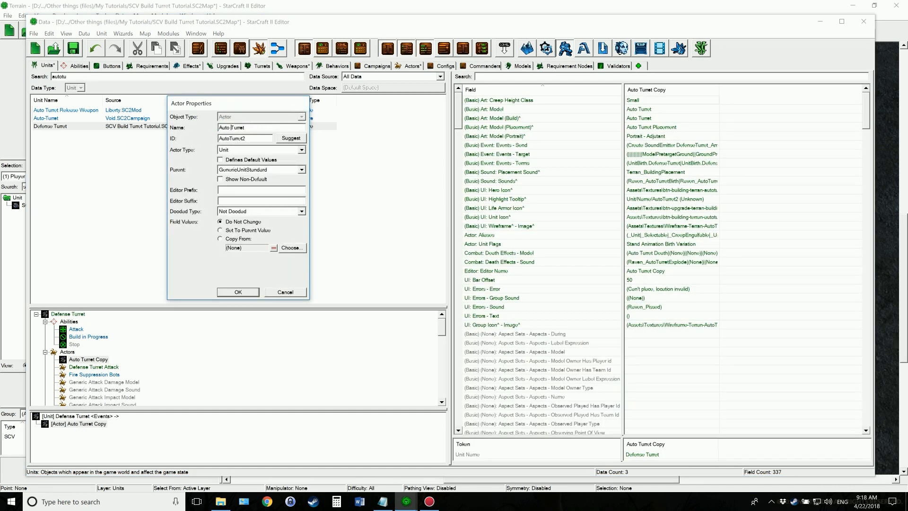
key(BackSpace)
key(BackSpace)
key(BackSpace)
key(BackSpace)
text(Defense)
click(238, 292)
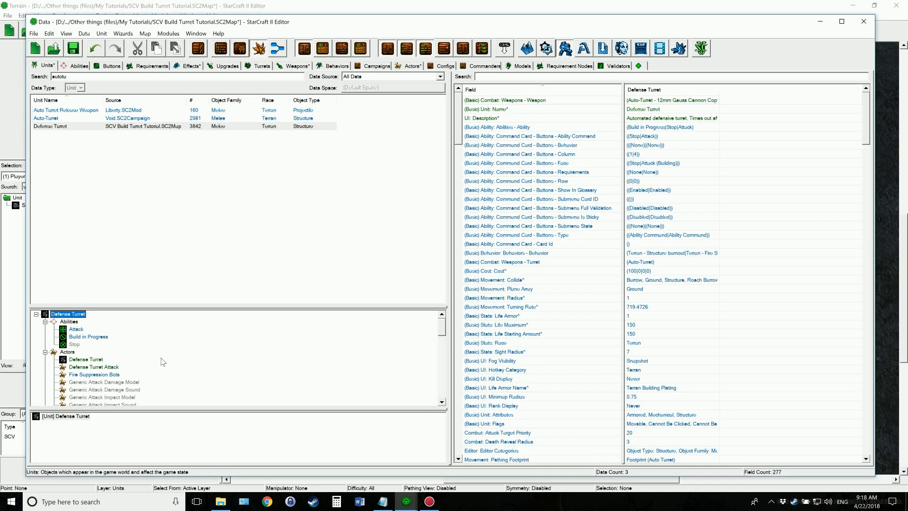
Name the copied damage effect Twin Autocannons (Damage), set its editor prefix to "Defense Turret -", and generate a suggested ID
scroll(161, 359, down, 5)
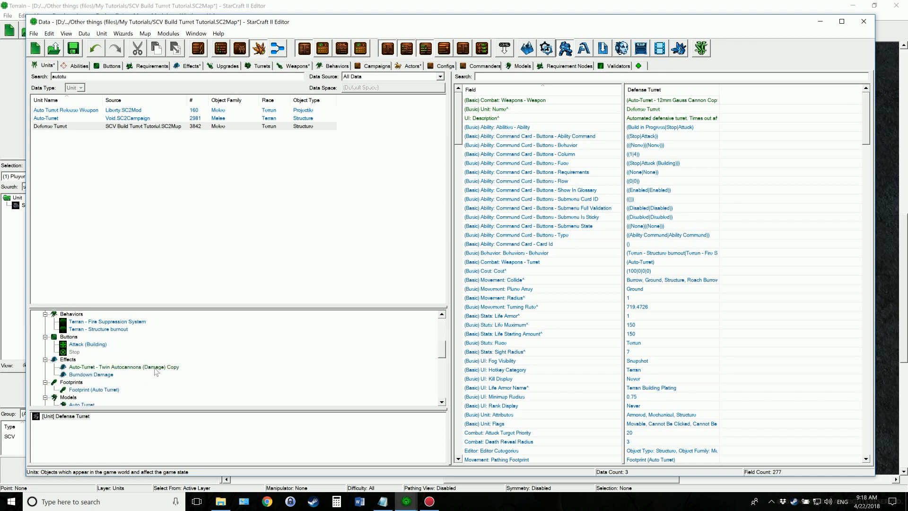
double_click(157, 366)
click(298, 128)
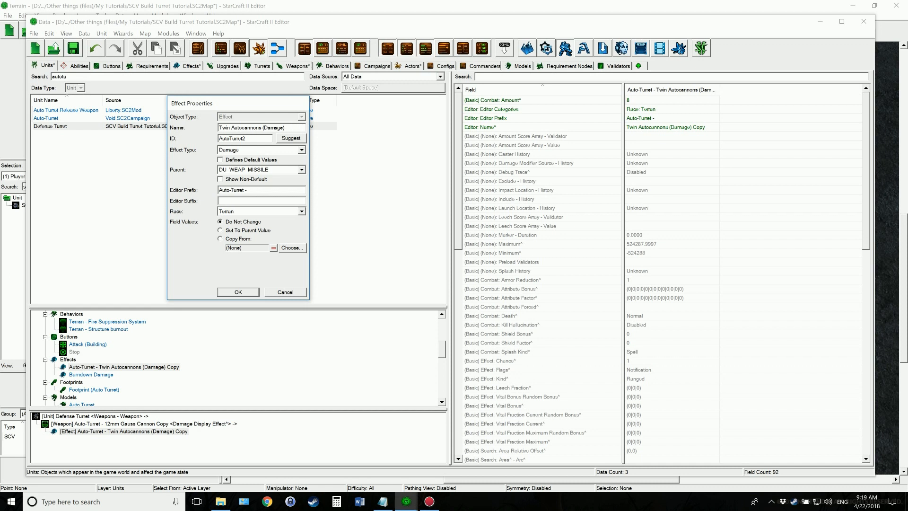
key(BackSpace)
key(BackSpace)
key(BackSpace)
key(BackSpace)
key(BackSpace)
text(Defense)
click(286, 139)
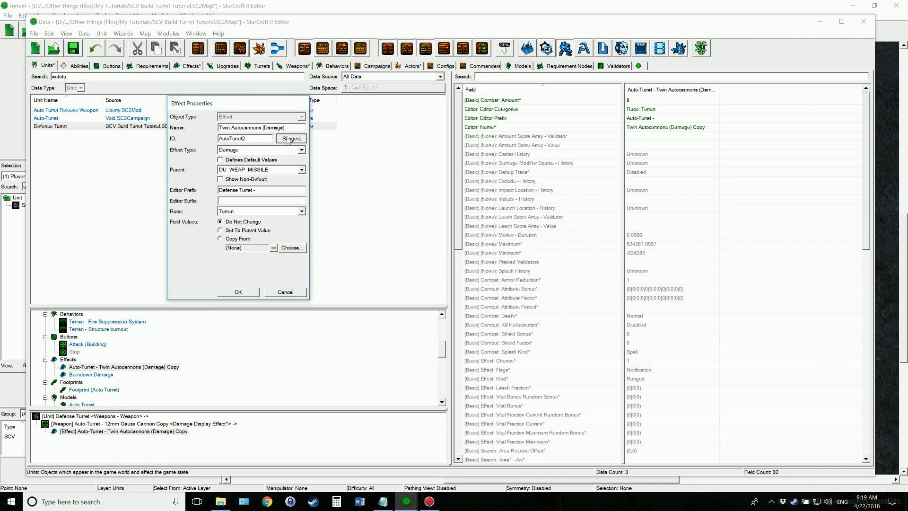
click(241, 293)
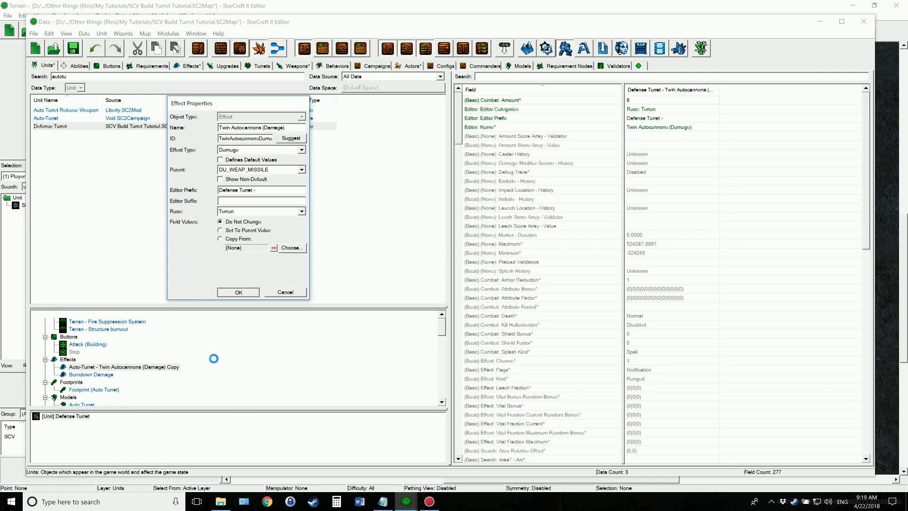
Rename the copied 12mm Gauss Cannon weapon to match the Defense Turret
scroll(197, 372, down, 3)
scroll(197, 372, down, 8)
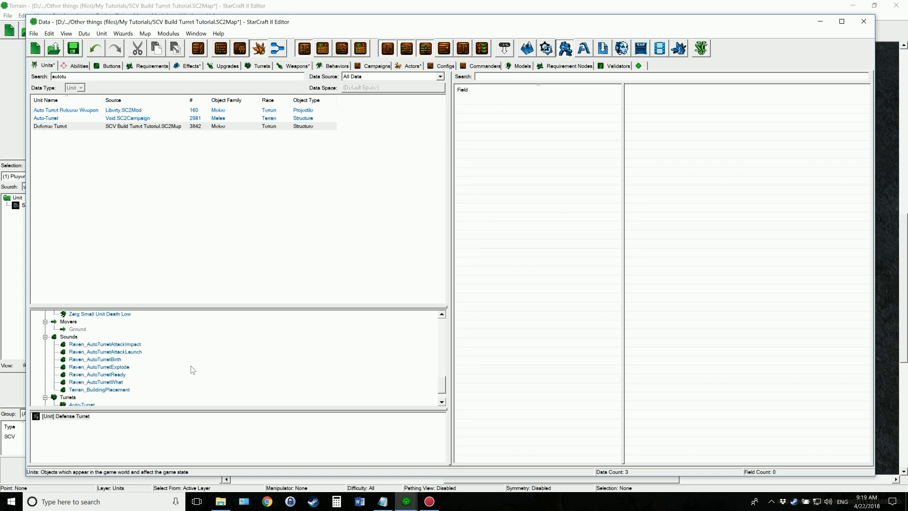
double_click(128, 397)
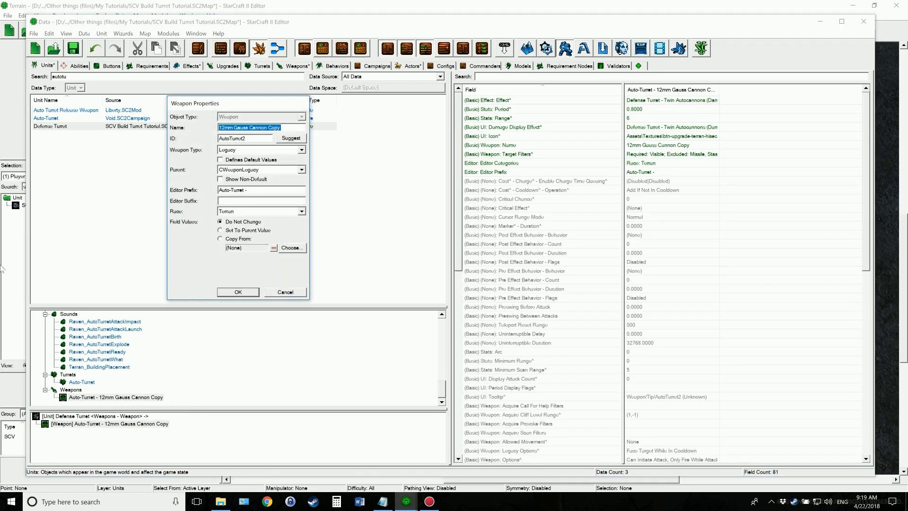
click(281, 128)
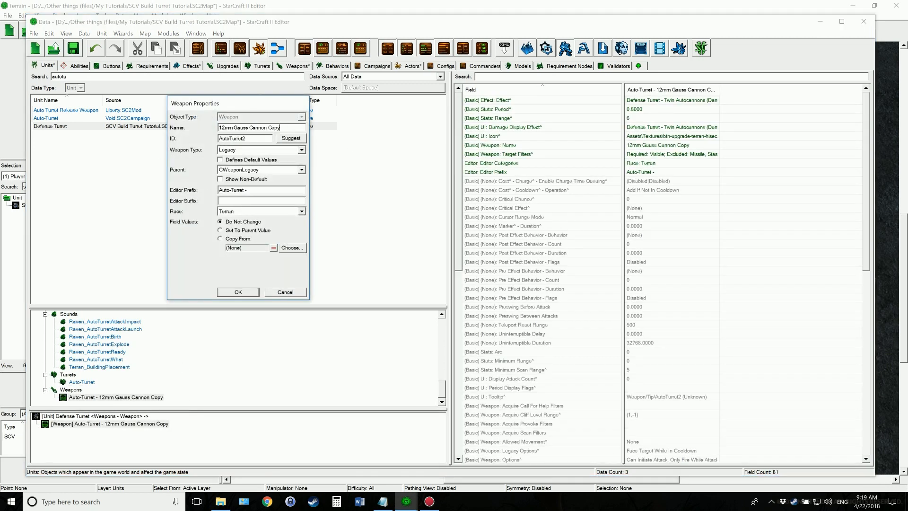
key(ctrl+a)
click(289, 128)
key(Delete)
key(Delete)
key(Delete)
key(Delete)
key(Delete)
text(Defense)
click(238, 292)
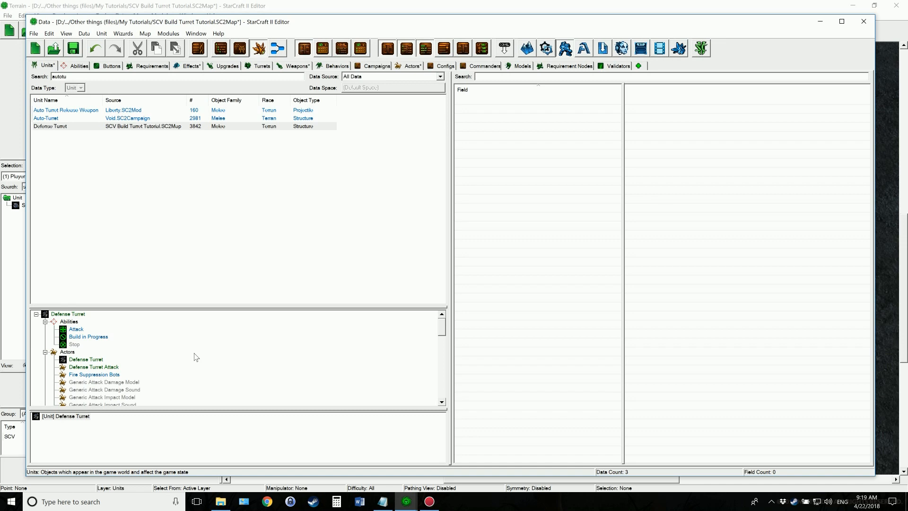
Set the Defense Turret unit's Life Maximum and Life Starting Amount to 300
click(77, 314)
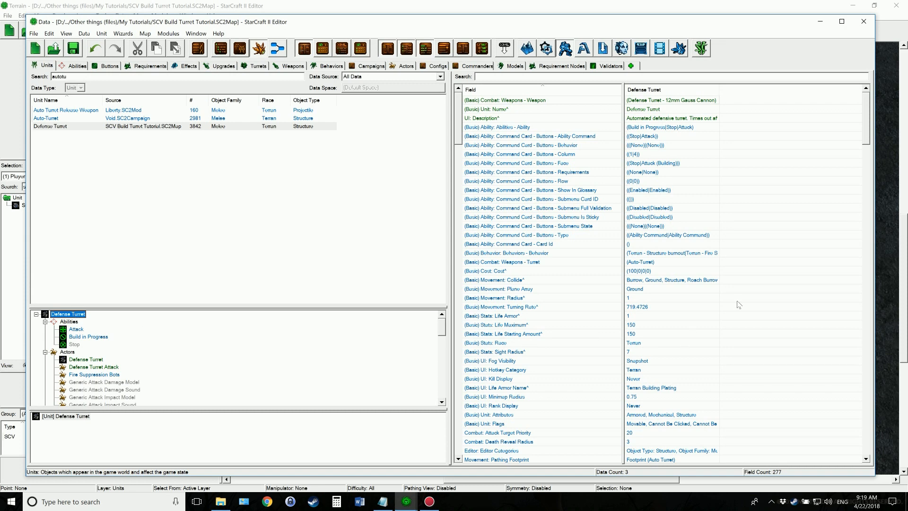
double_click(639, 325)
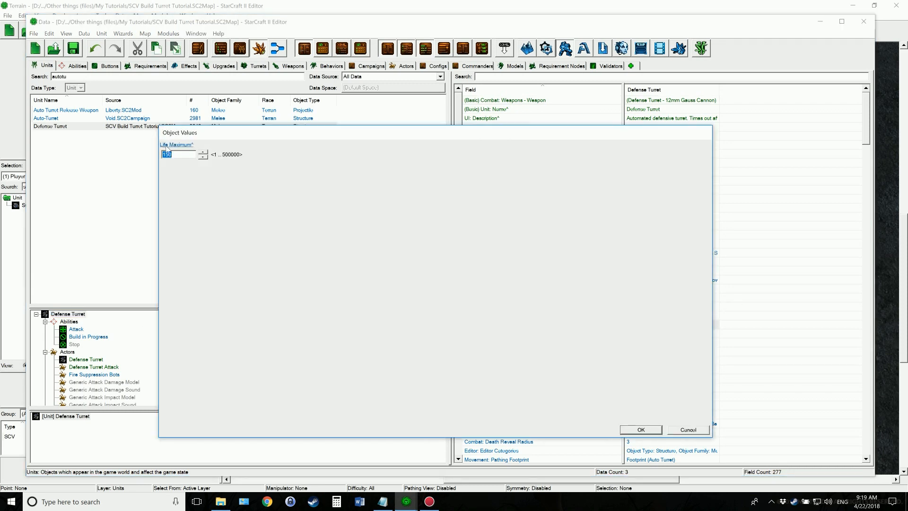
text(2)
click(656, 428)
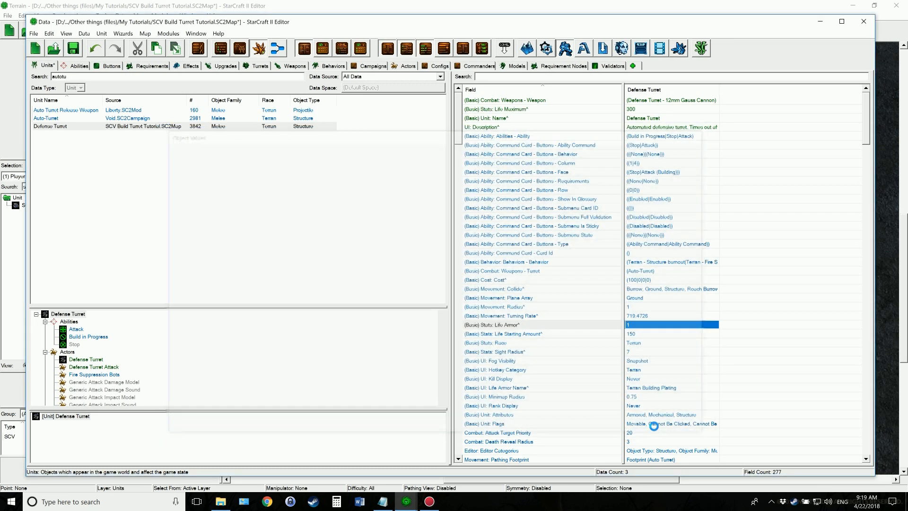
double_click(645, 333)
text(300)
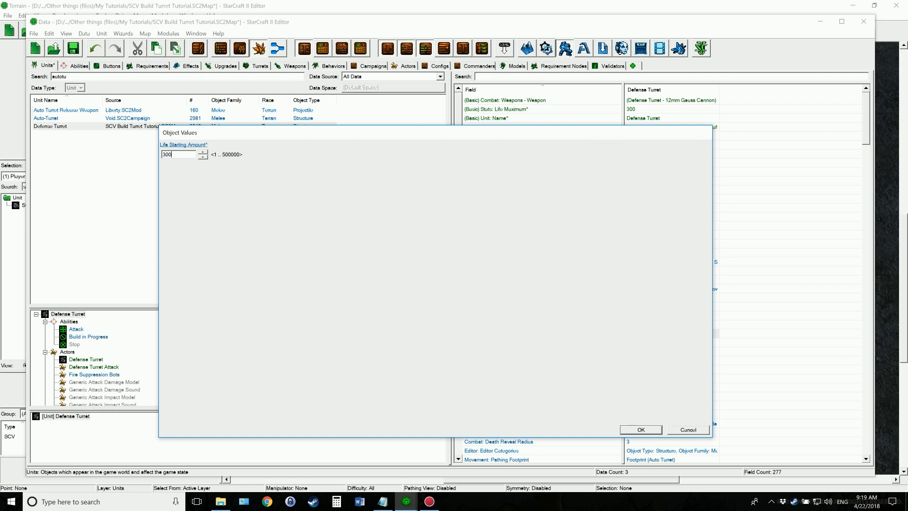
click(641, 430)
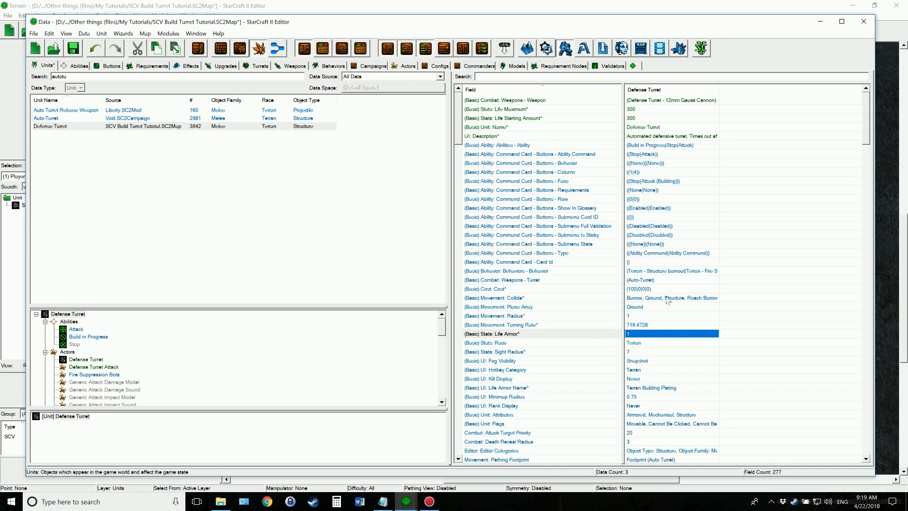
Add the Cancel - Building button to the last slot of the bottom row in the Defense Turret's command card
double_click(646, 154)
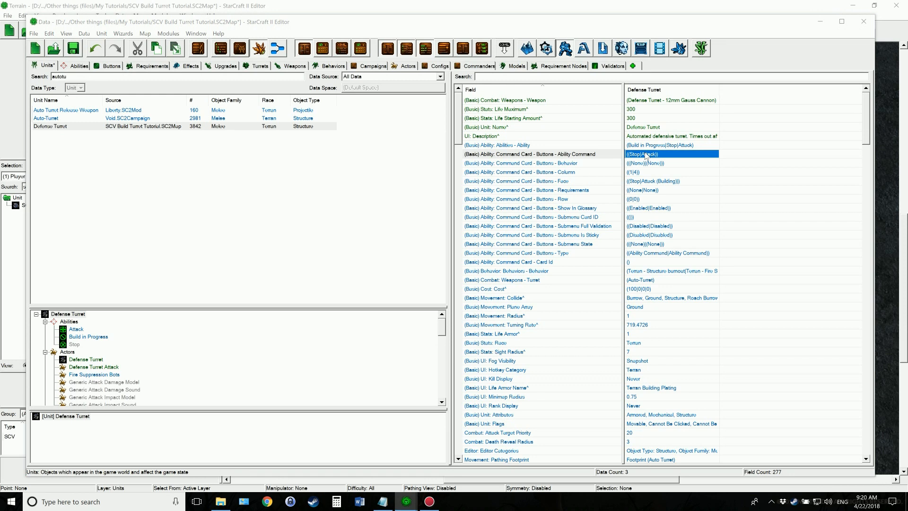
click(239, 205)
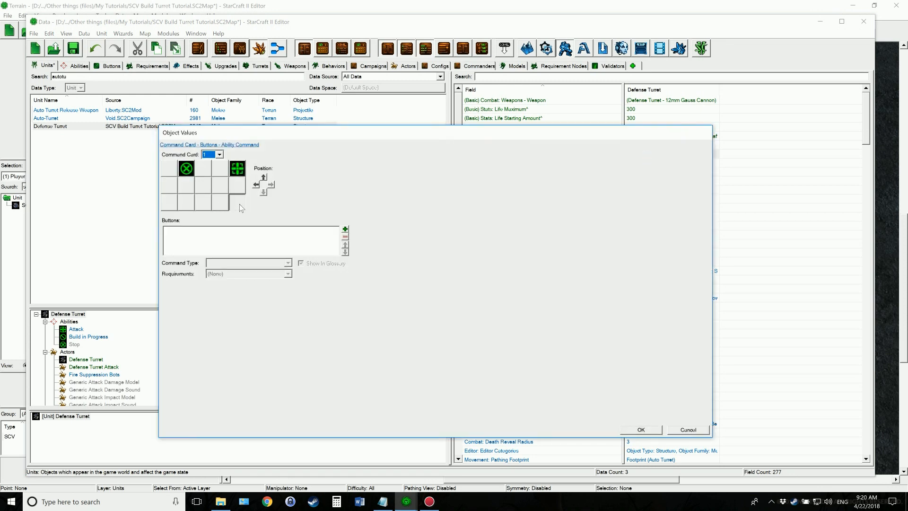
click(345, 230)
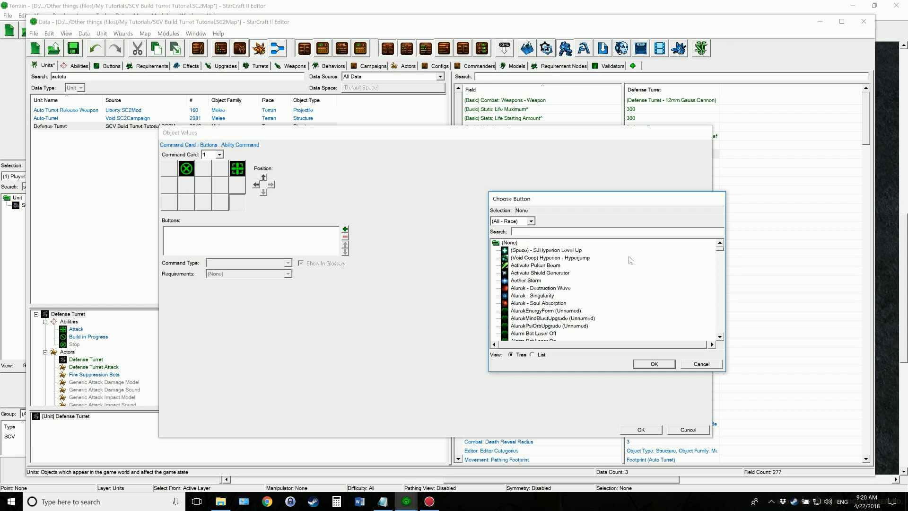
text(cancel)
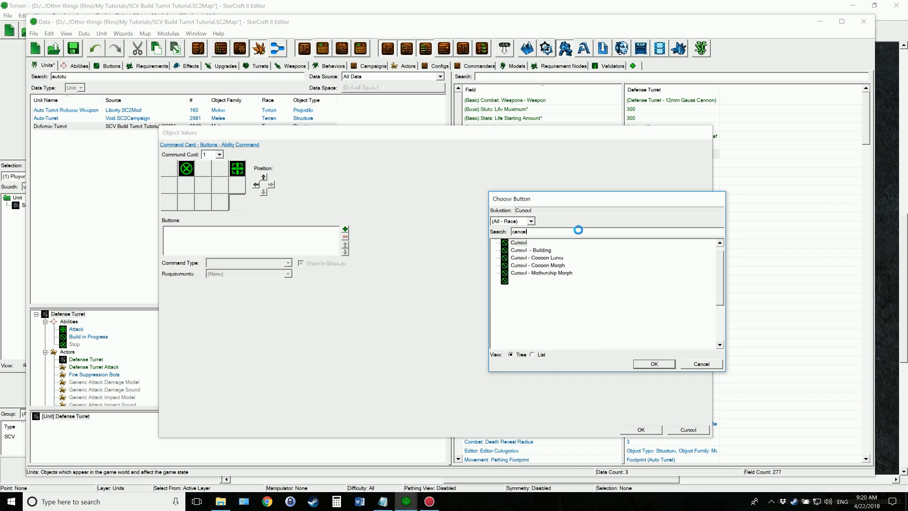
click(539, 250)
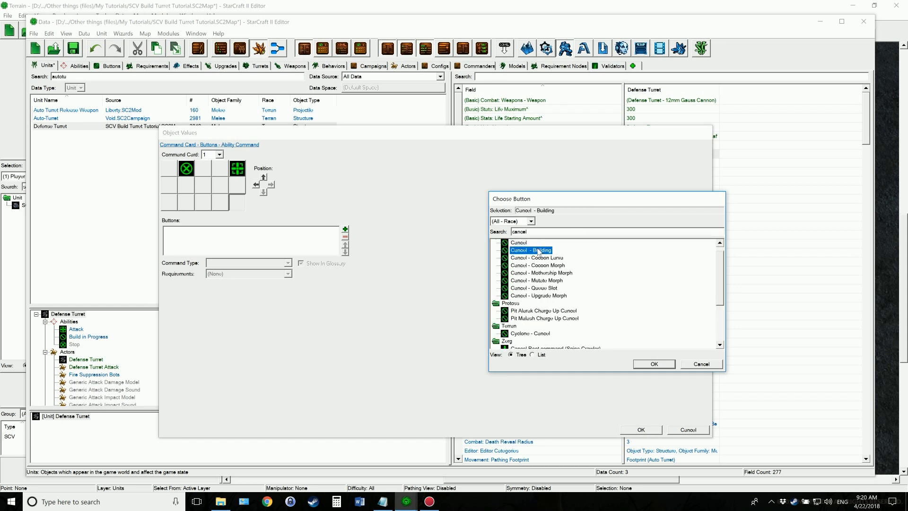
click(653, 364)
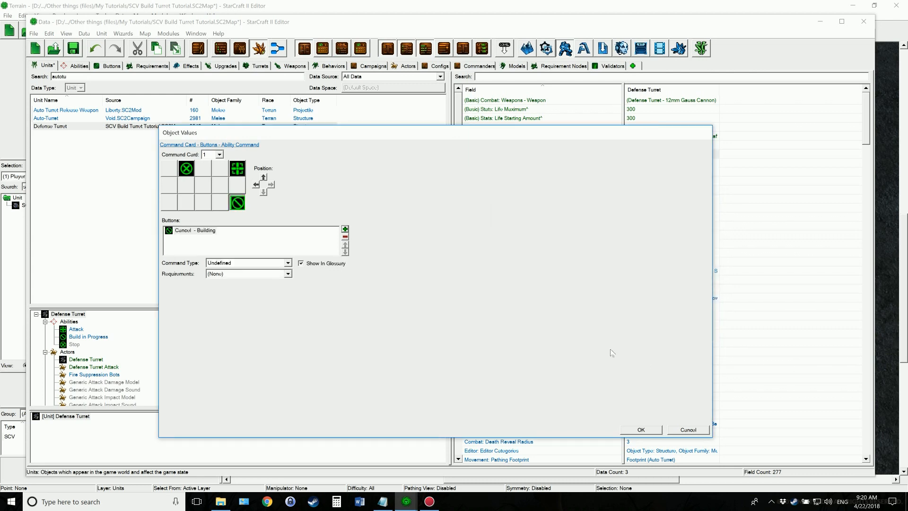
Make the Cancel - Building button an Ability Command using the Build in Progress ability and its Cancel command
click(288, 263)
click(275, 270)
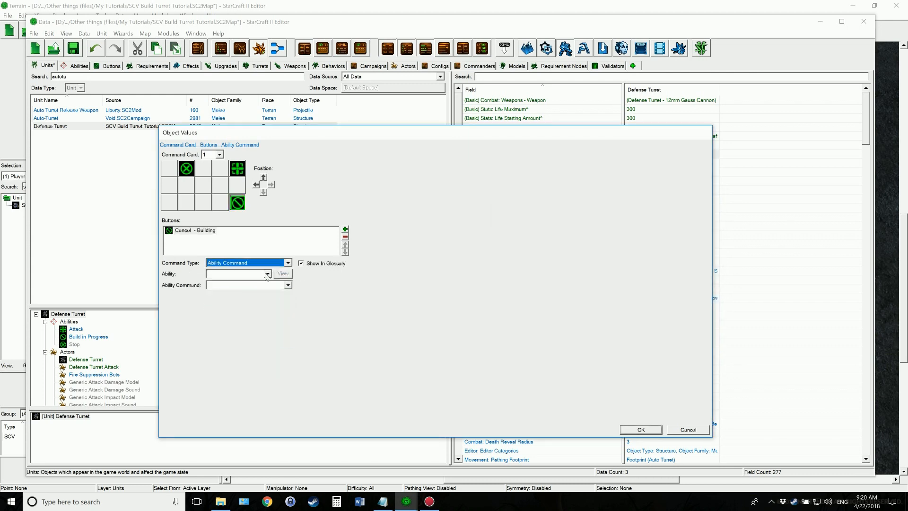
click(267, 274)
click(250, 289)
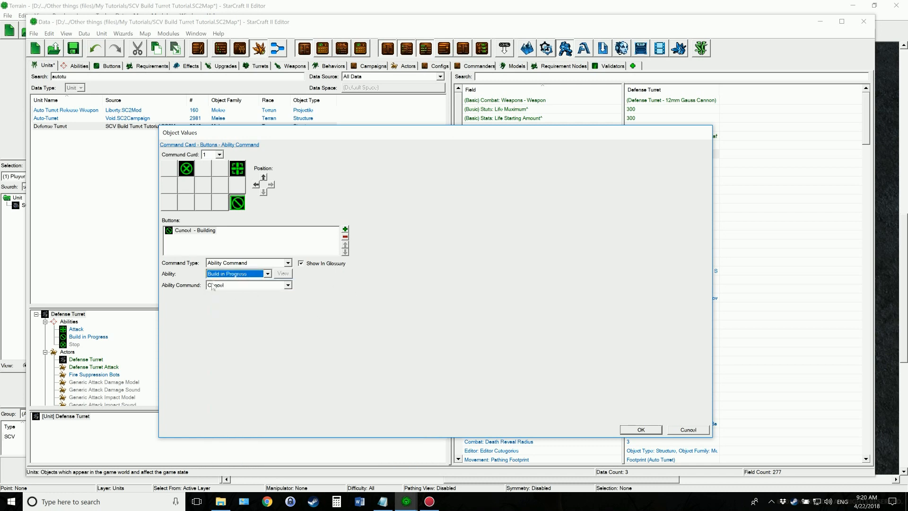
click(227, 285)
click(227, 286)
click(641, 428)
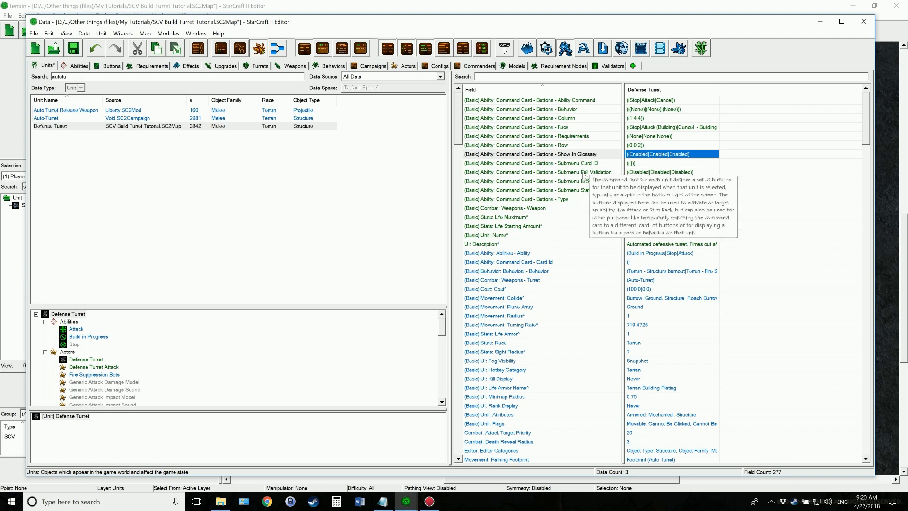
Check the Defense Turret's abilities for Build in Progress, look over its remaining fields, and consult the SCV build turret notes in Notepad
double_click(639, 253)
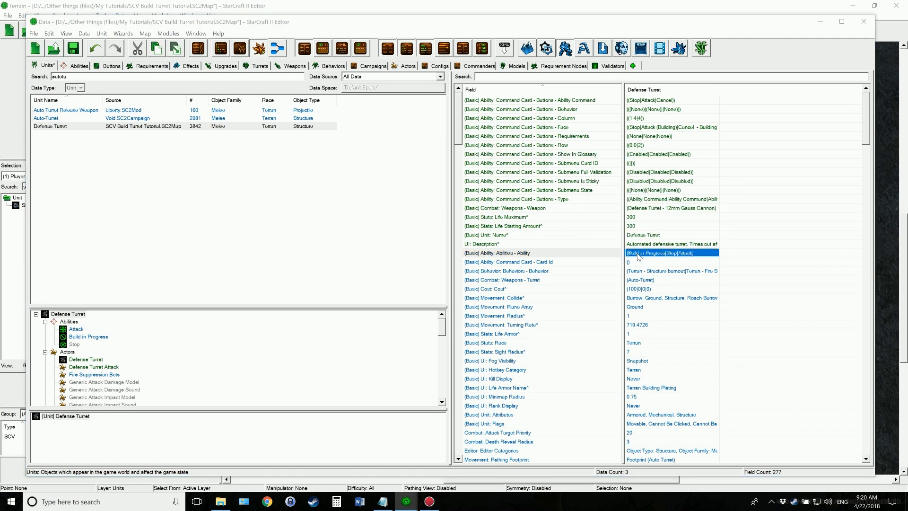
click(201, 165)
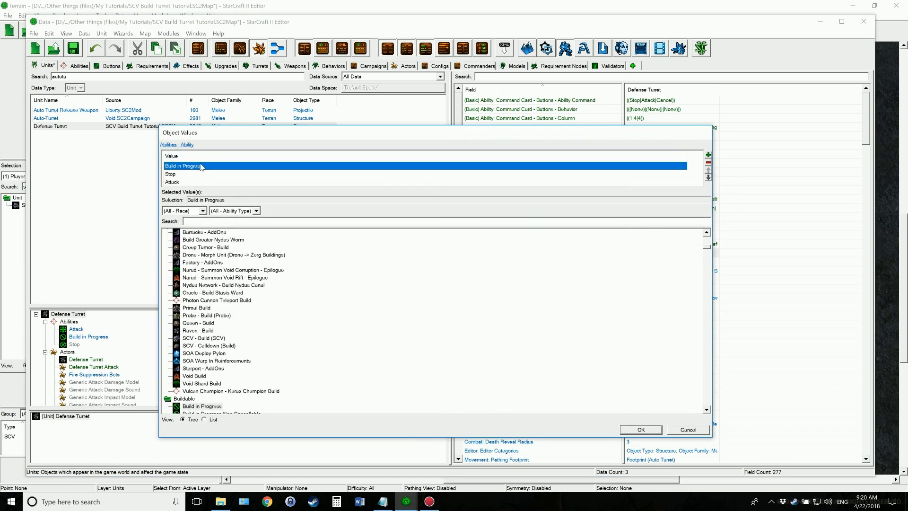
click(689, 431)
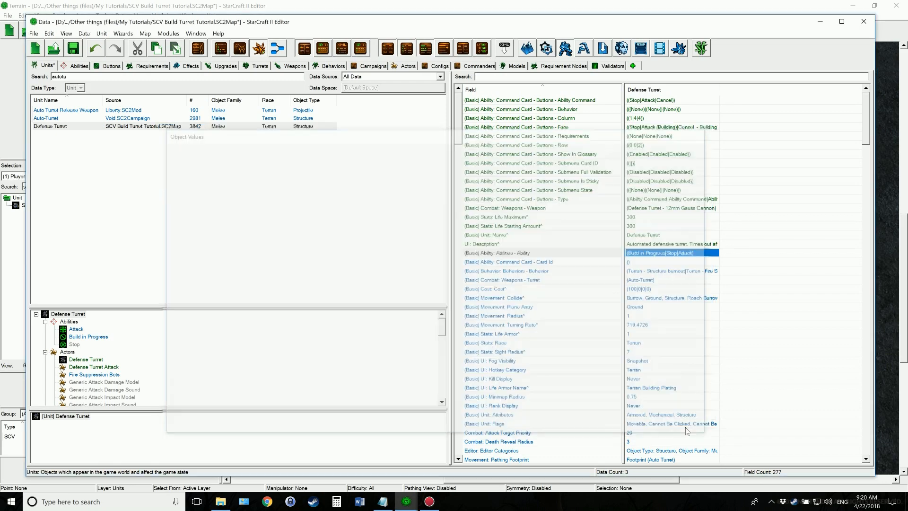
scroll(641, 301, down, 4)
scroll(642, 301, down, 5)
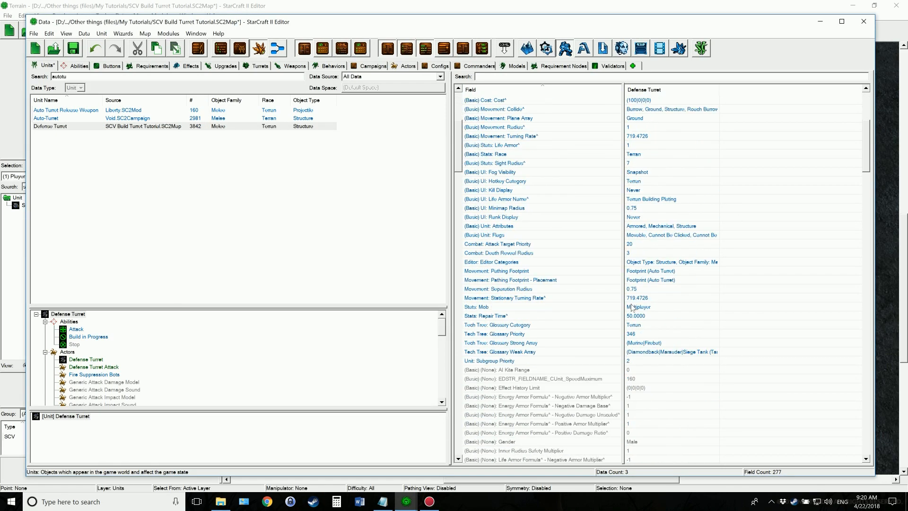
click(383, 502)
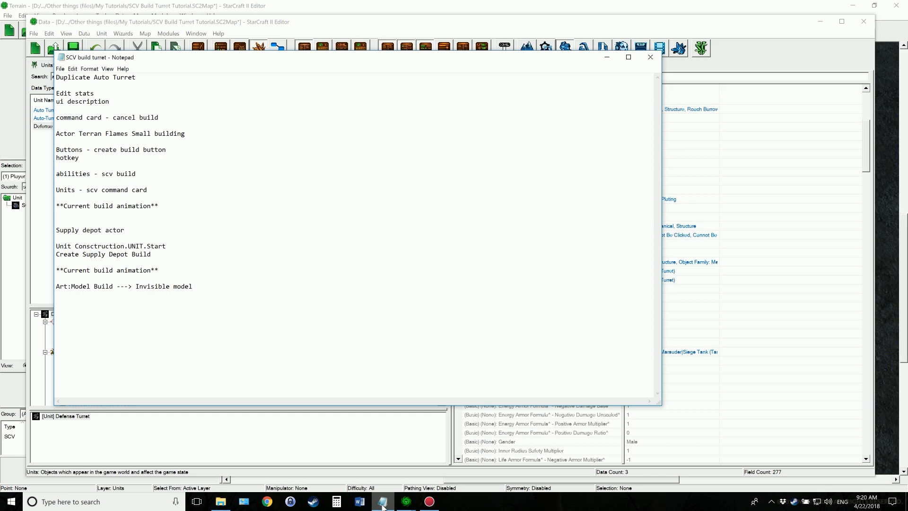
click(383, 502)
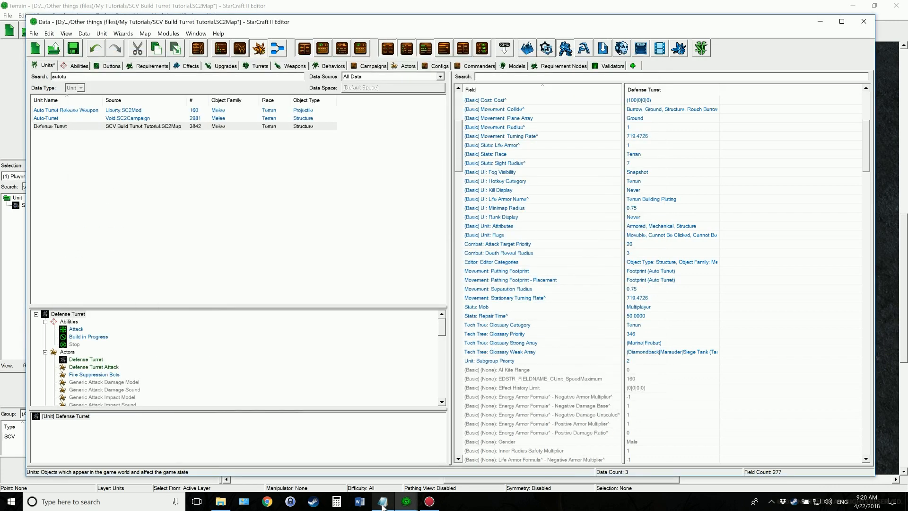
Set the damage amount of the Defense Turret - Twin Autocannons effect to 12
scroll(656, 287, up, 5)
click(231, 330)
scroll(151, 353, down, 2)
scroll(151, 353, down, 4)
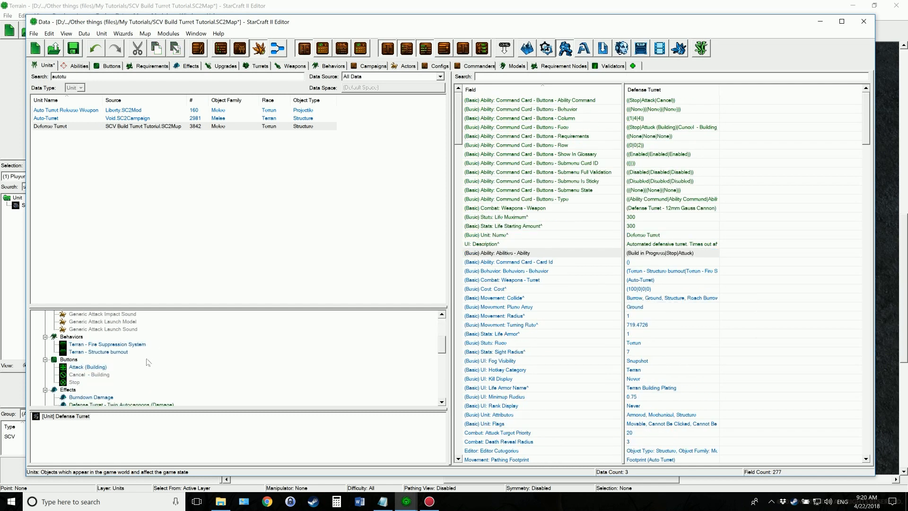
click(155, 359)
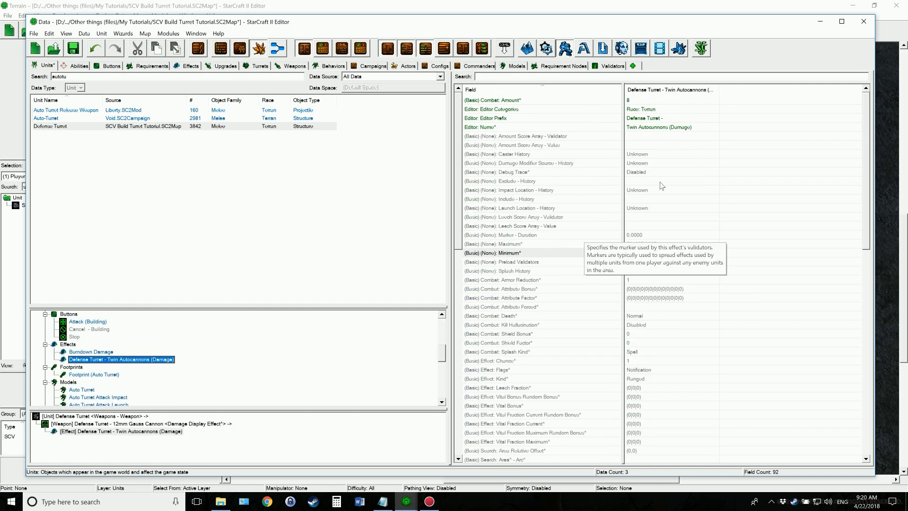
double_click(642, 101)
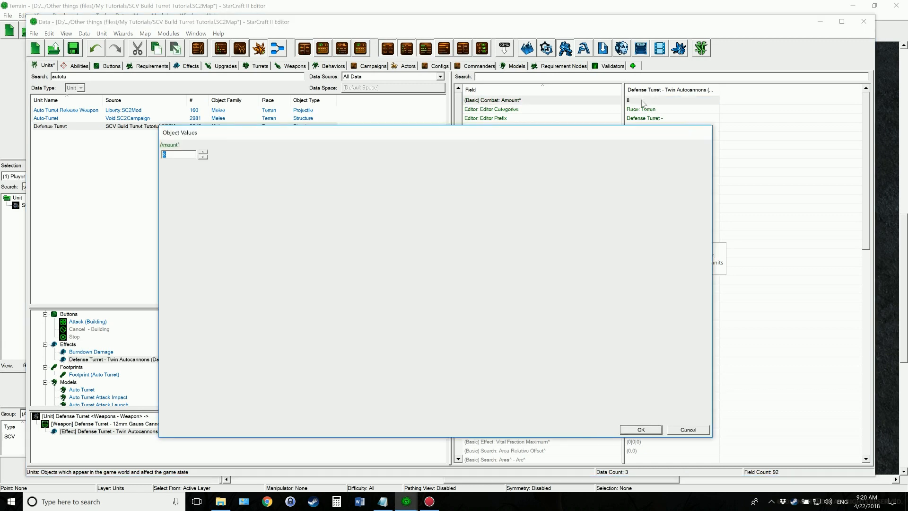
text(12)
click(642, 430)
Set the range of the Defense Turret - 12mm Gauss Cannon weapon to 8
scroll(257, 355, down, 3)
scroll(258, 356, down, 5)
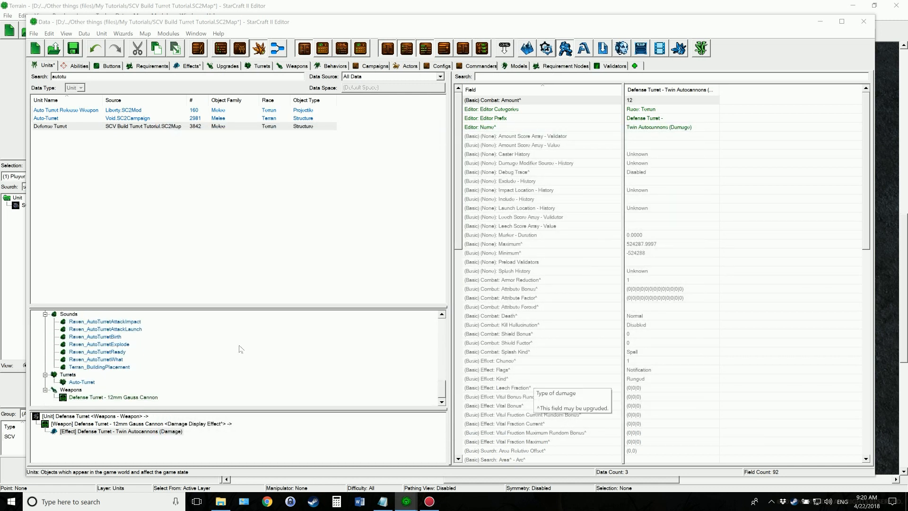
click(107, 398)
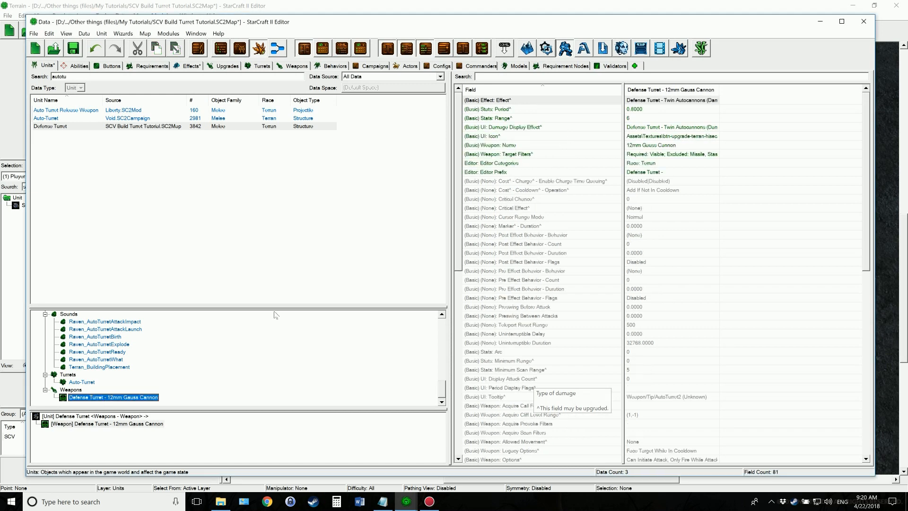
click(646, 119)
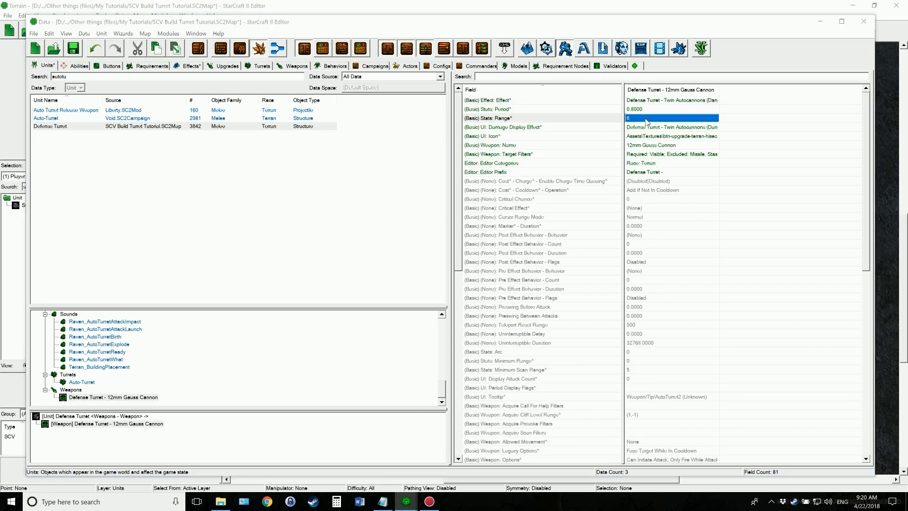
double_click(646, 119)
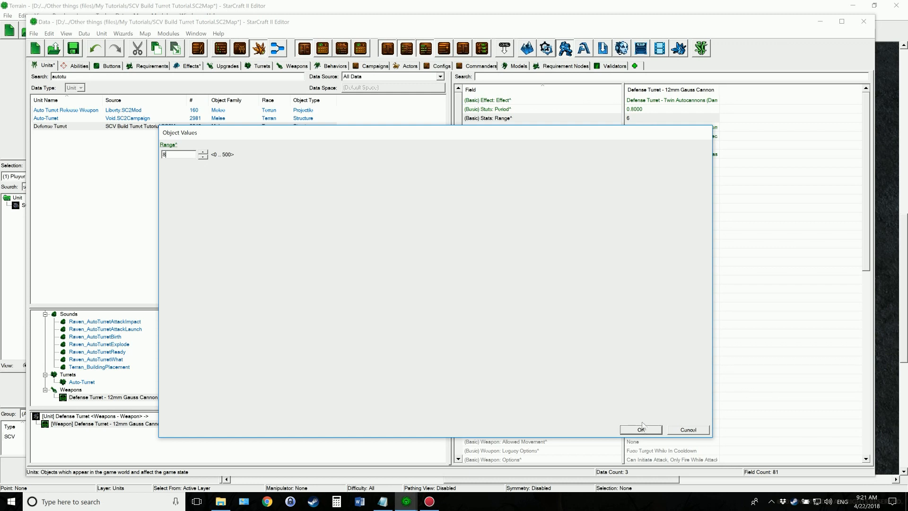
click(641, 430)
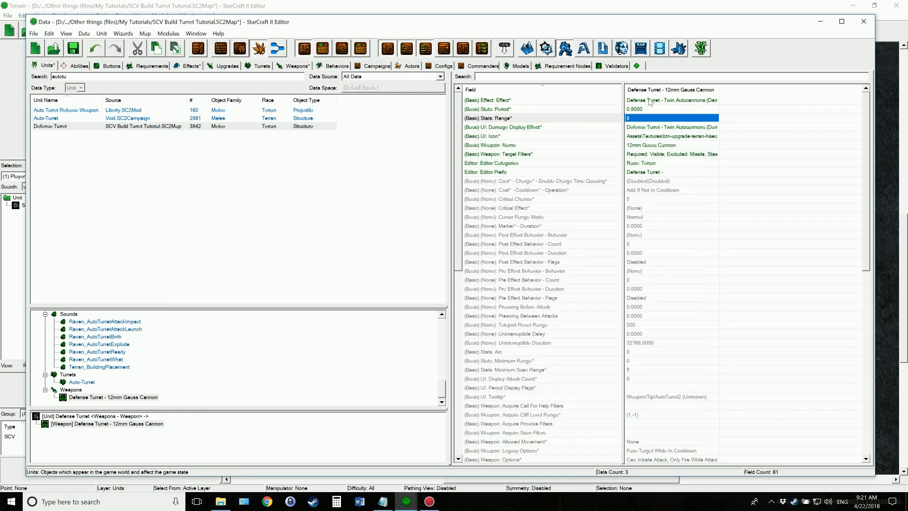
click(642, 110)
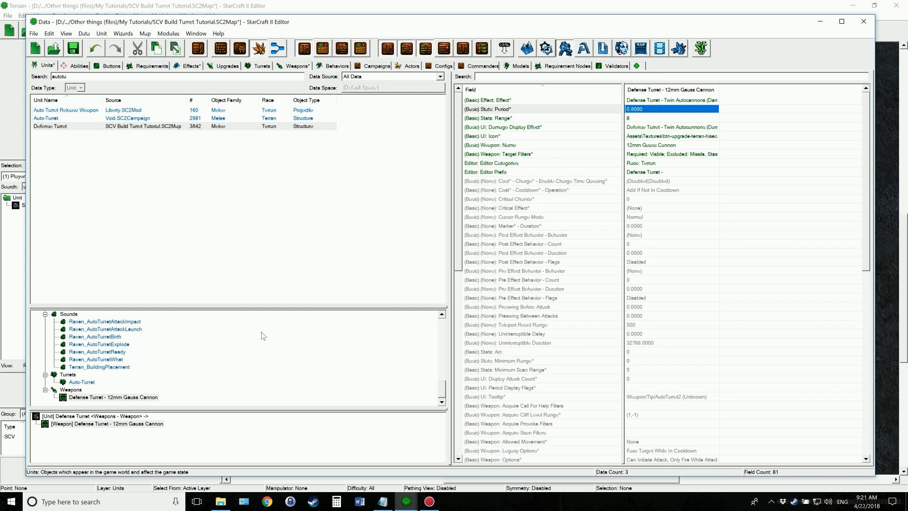
Replace the timeout and attack text in the Defense Turret's description so it reads "Automated defensive turret. Deltron's greatest creation."
scroll(283, 350, up, 10)
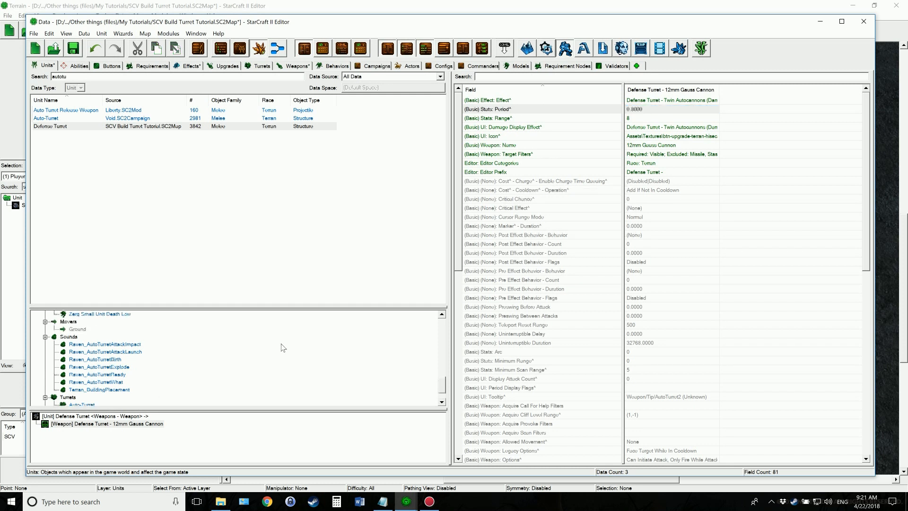
scroll(250, 357, up, 12)
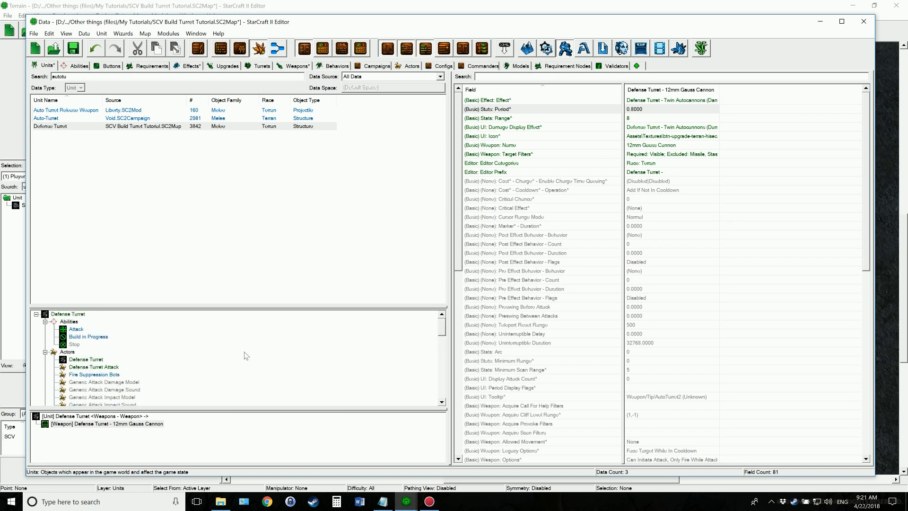
click(78, 314)
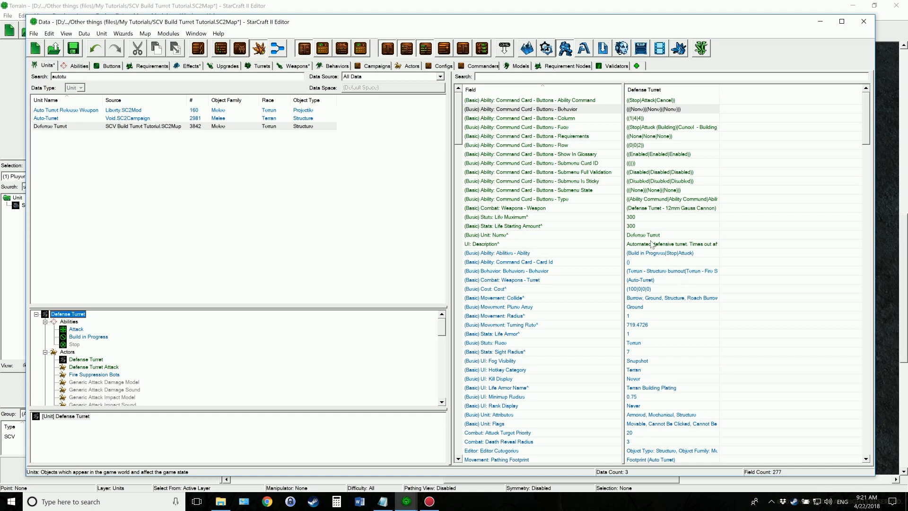
click(547, 244)
double_click(668, 244)
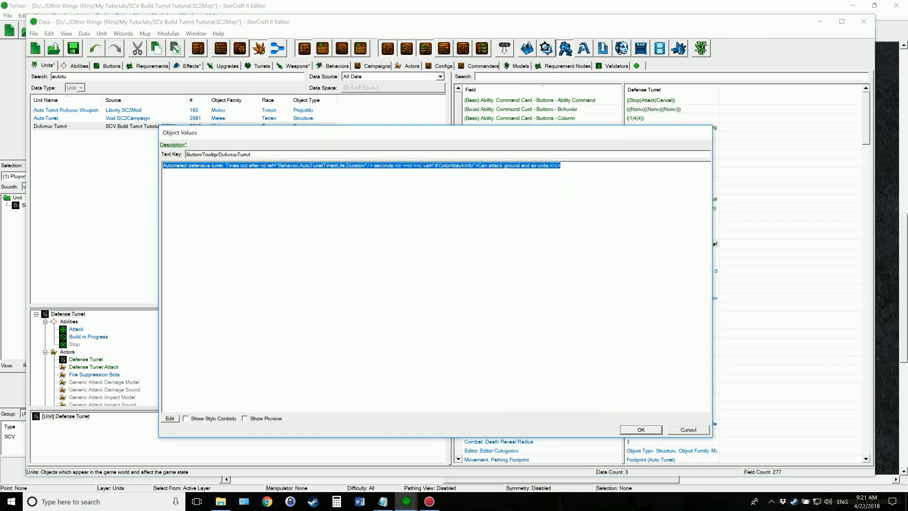
click(562, 165)
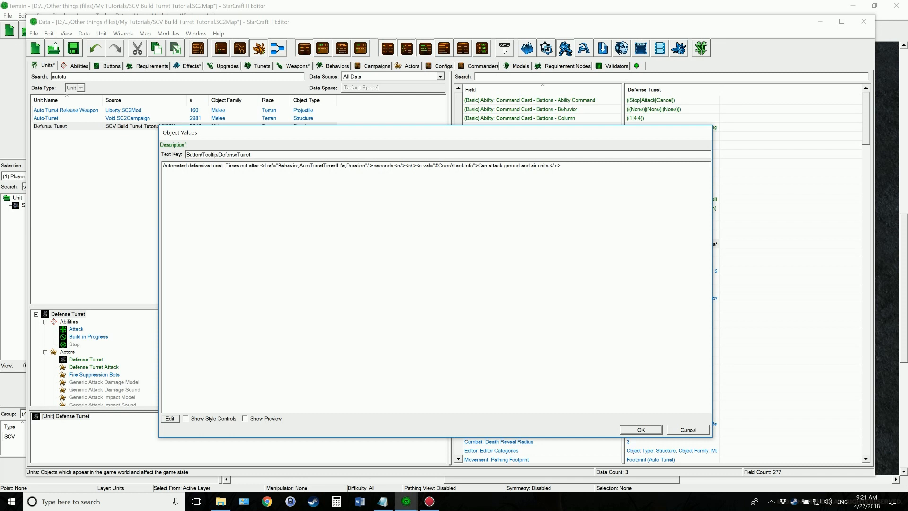
drag(561, 166, 228, 165)
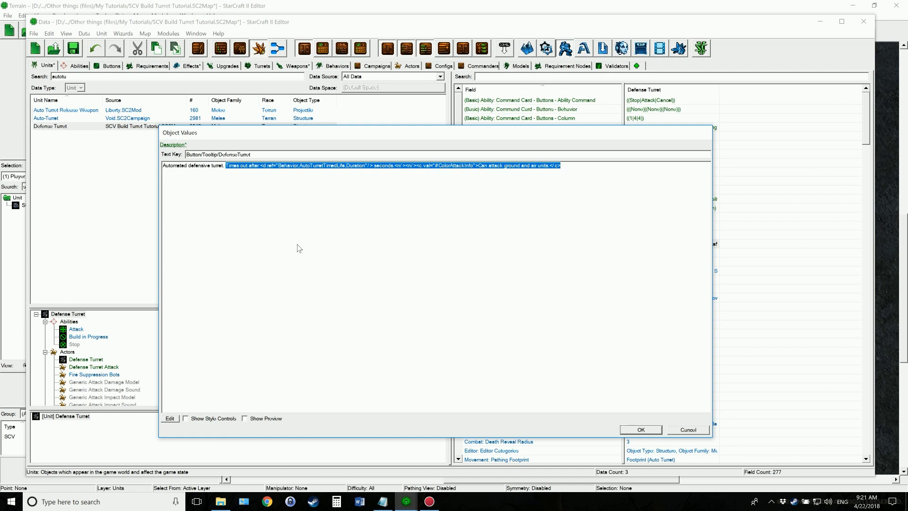
key(BackSpace)
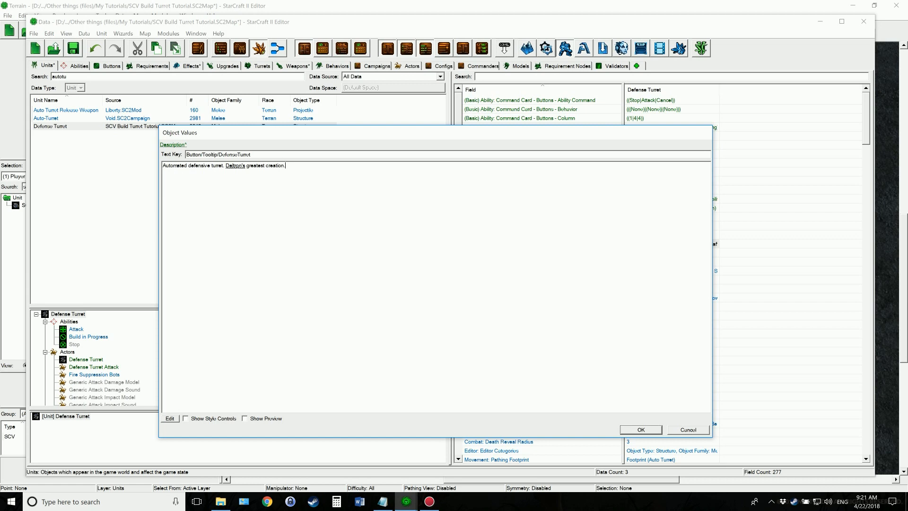
click(657, 431)
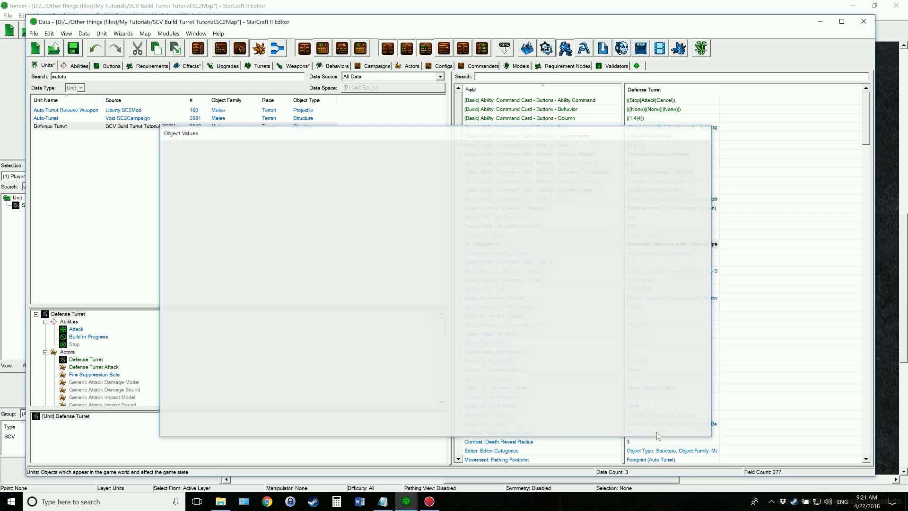
Consult the SCV build turret notes in Notepad and inspect the Defense Turret's Terran - Structure burnout behavior
click(383, 501)
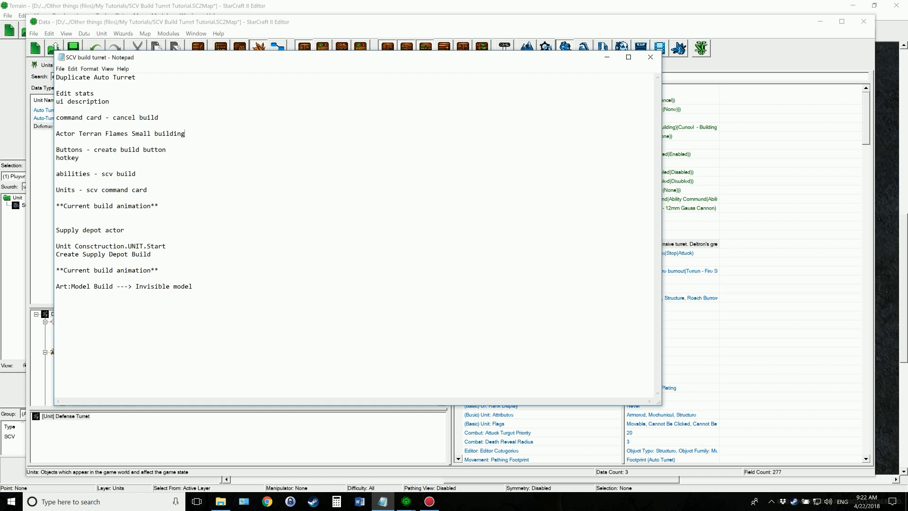
click(607, 57)
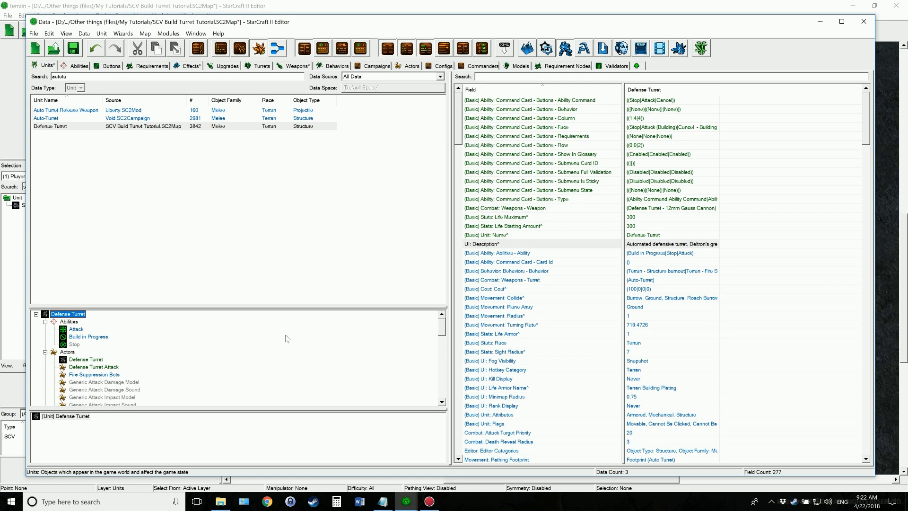
scroll(198, 367, down, 4)
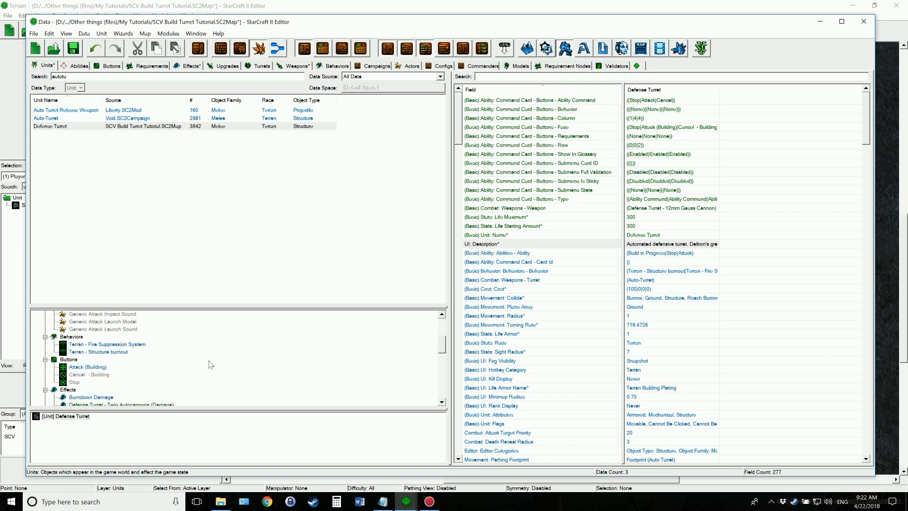
click(118, 353)
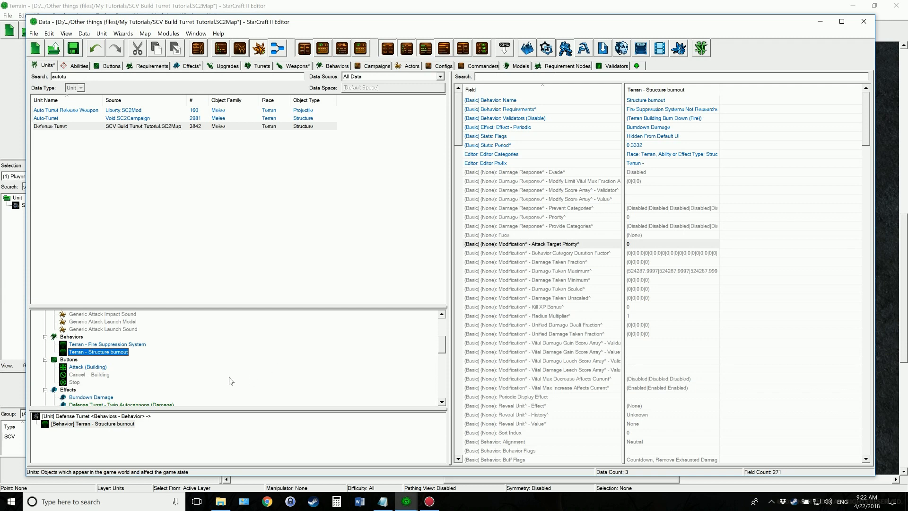
scroll(160, 359, up, 4)
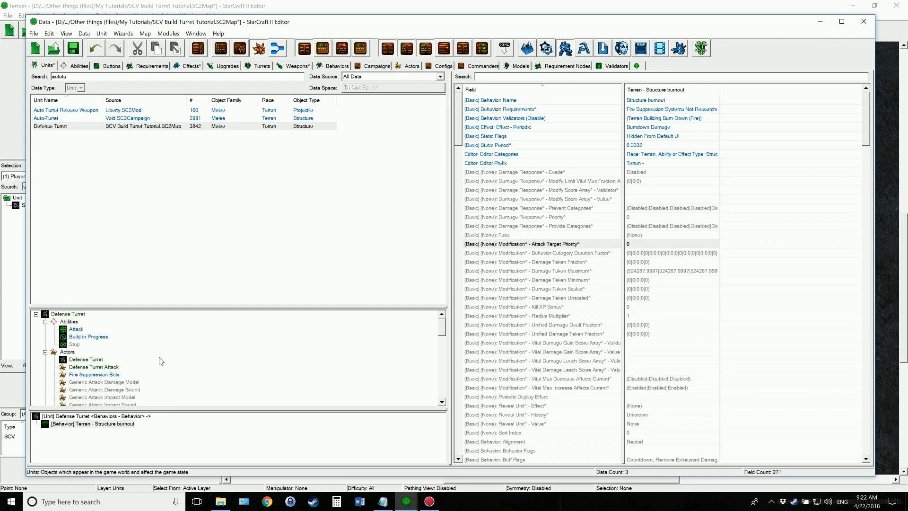
click(76, 315)
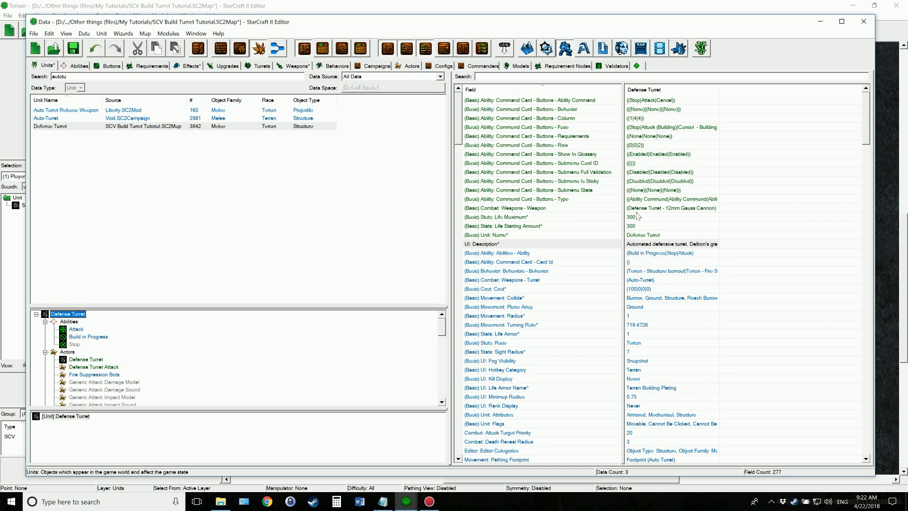
Try removing Terran - Structure burnout from the Defense Turret's behaviors, discarding the change and clearing the field filter
click(477, 76)
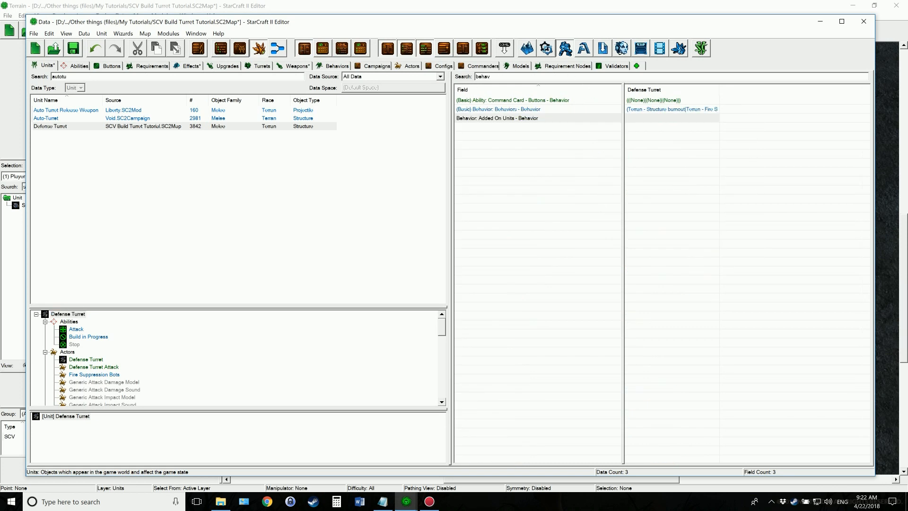
click(661, 111)
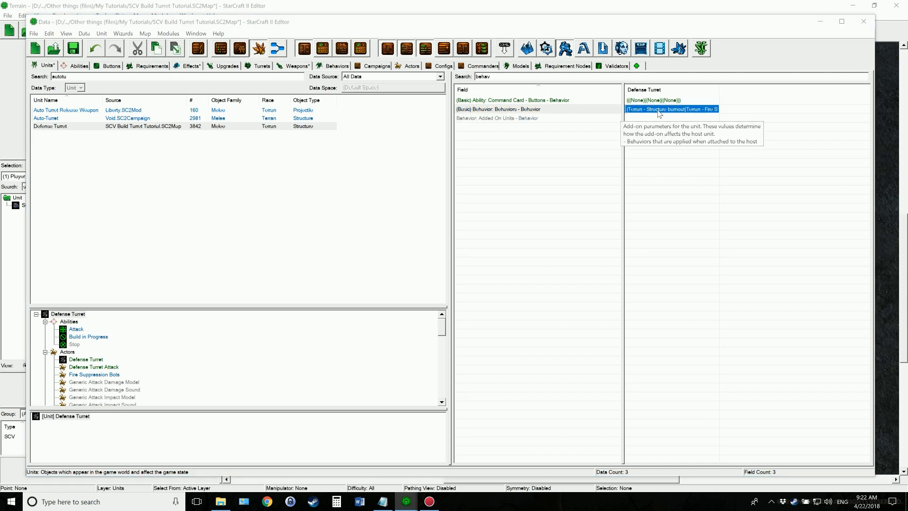
double_click(659, 112)
click(219, 167)
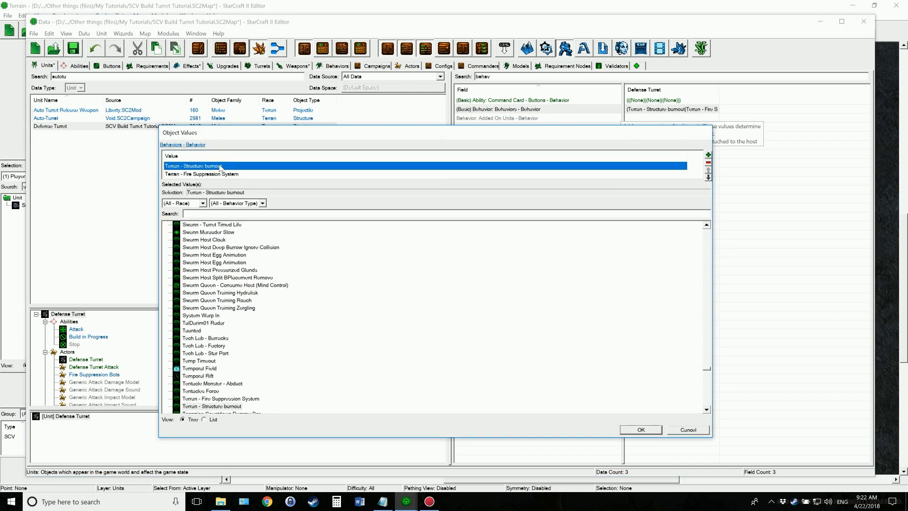
click(708, 162)
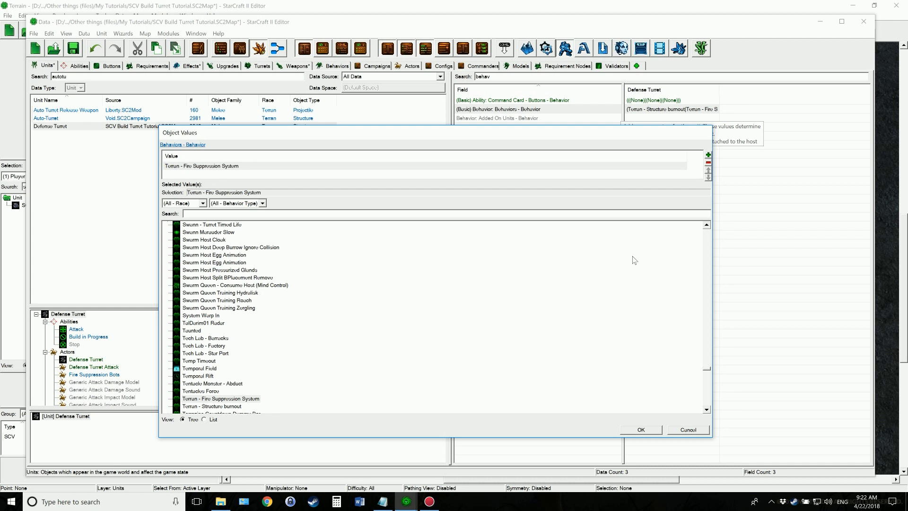
click(688, 429)
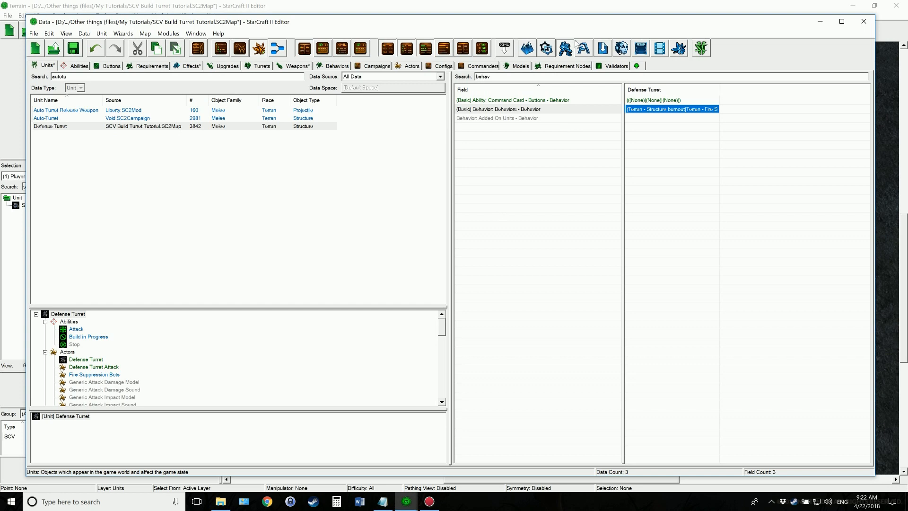
double_click(482, 77)
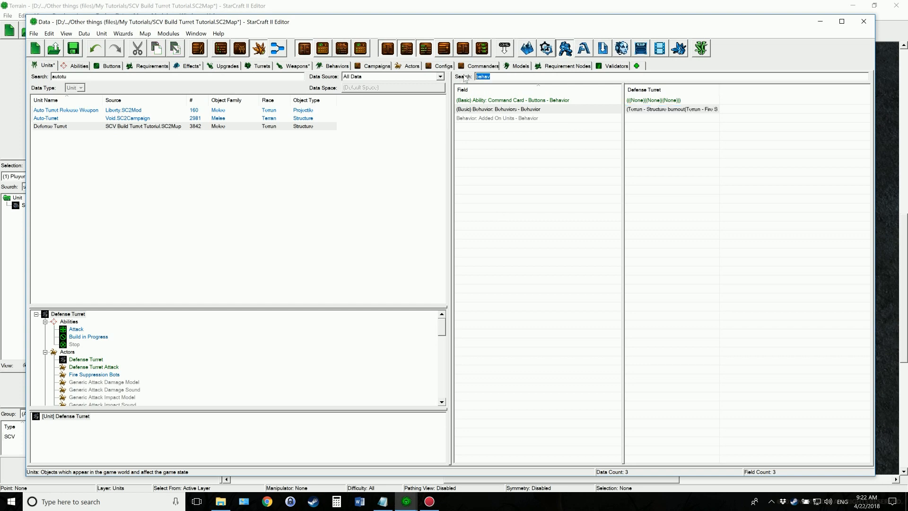
key(BackSpace)
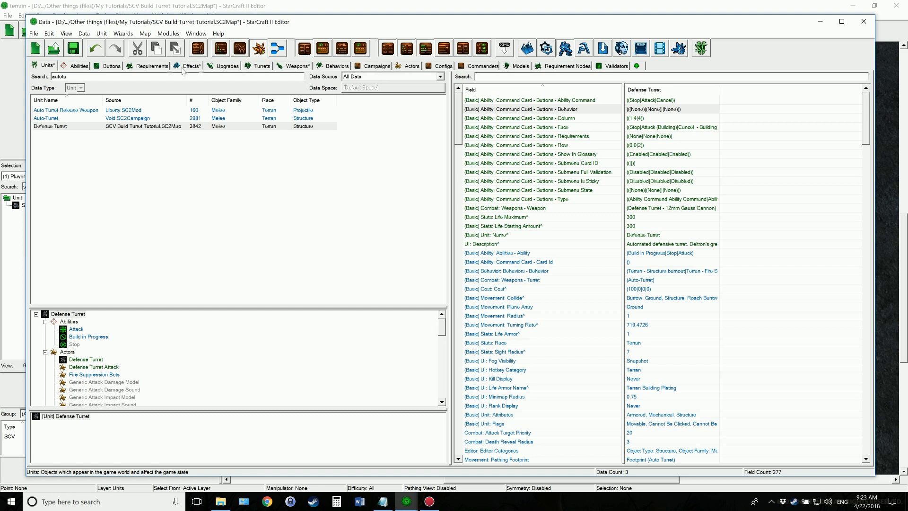
Check the Notepad notes, search the actors for "terran flames small bui" and select the Terran Flames Small Building actor
click(406, 66)
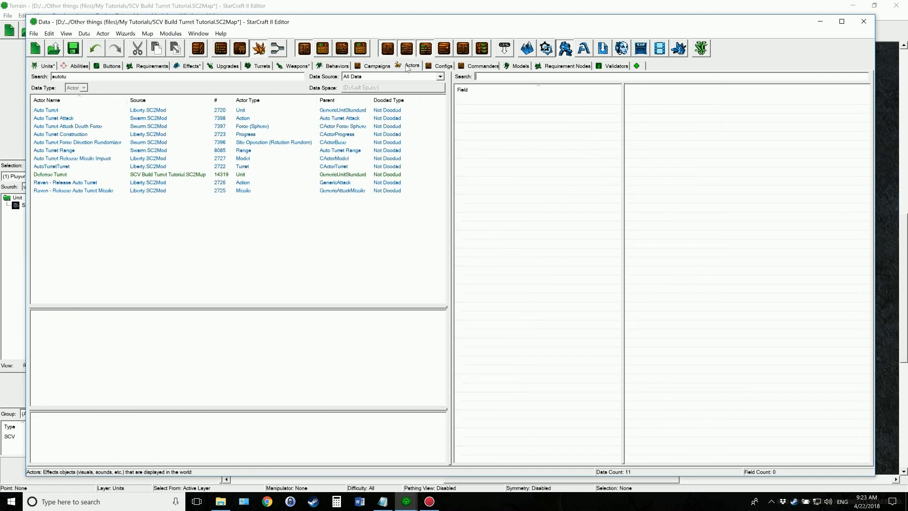
click(383, 502)
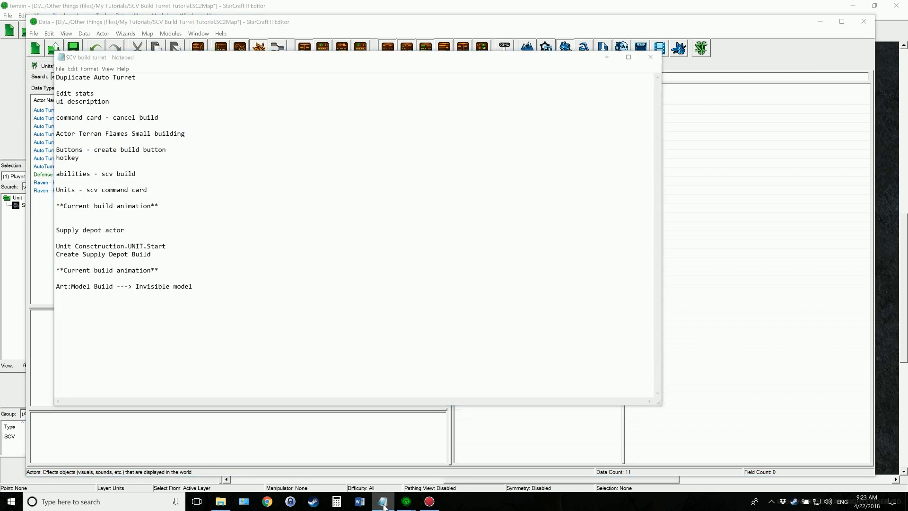
click(383, 502)
text(terran )
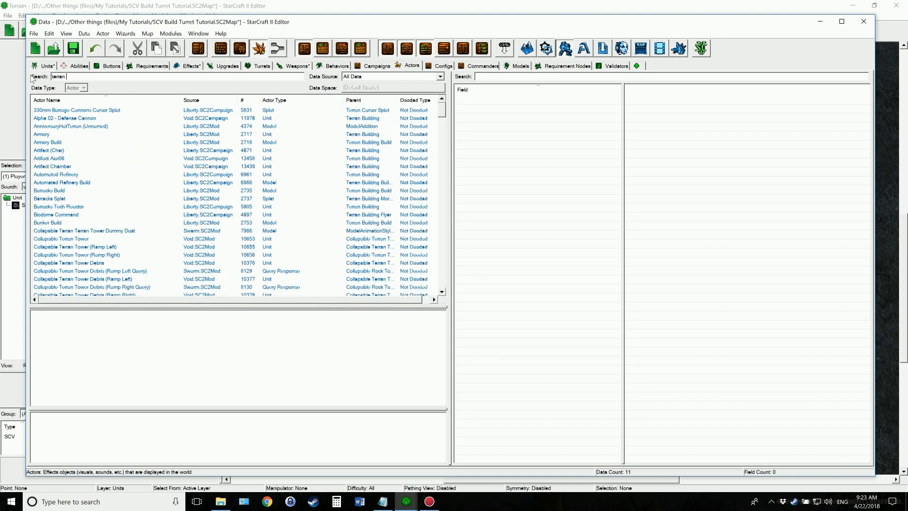
text(flames small bui)
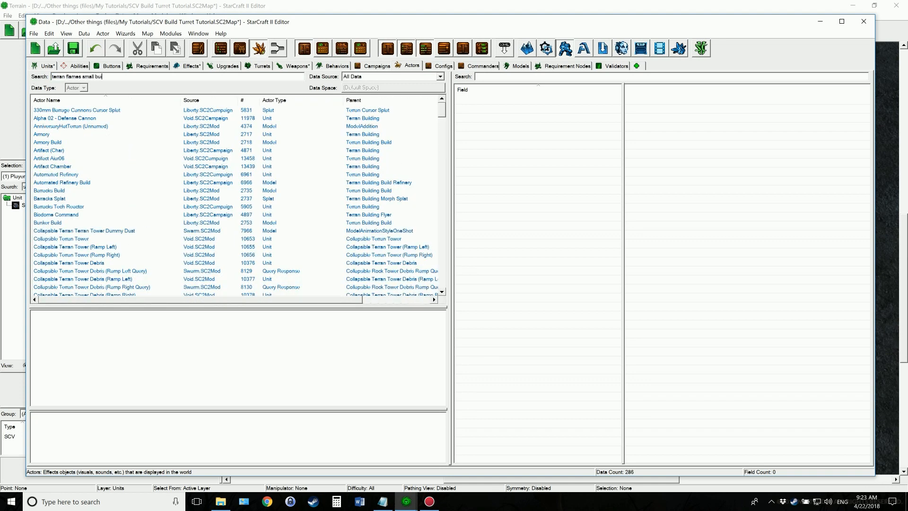
click(76, 112)
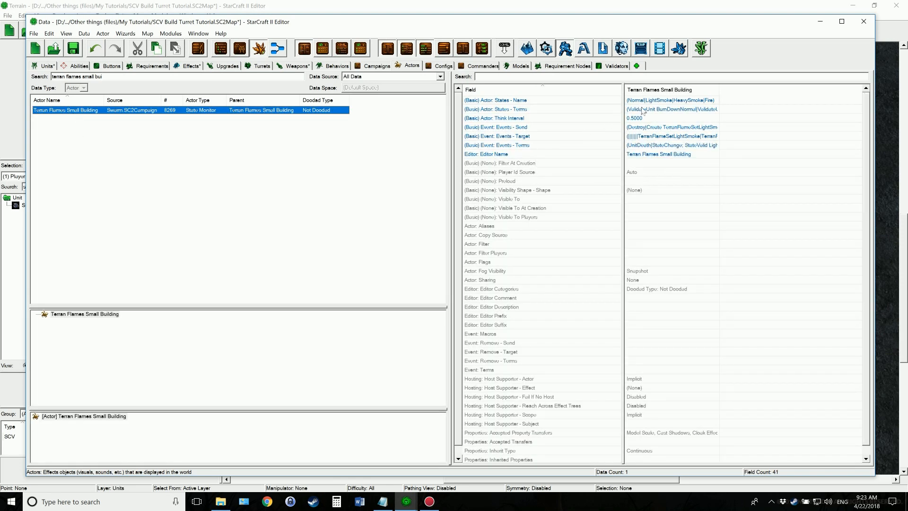
Duplicate the actor's last UnitCreation.LabTurretUp event with its Create message, set the copy's source to Defense Turret, and save the map
click(671, 128)
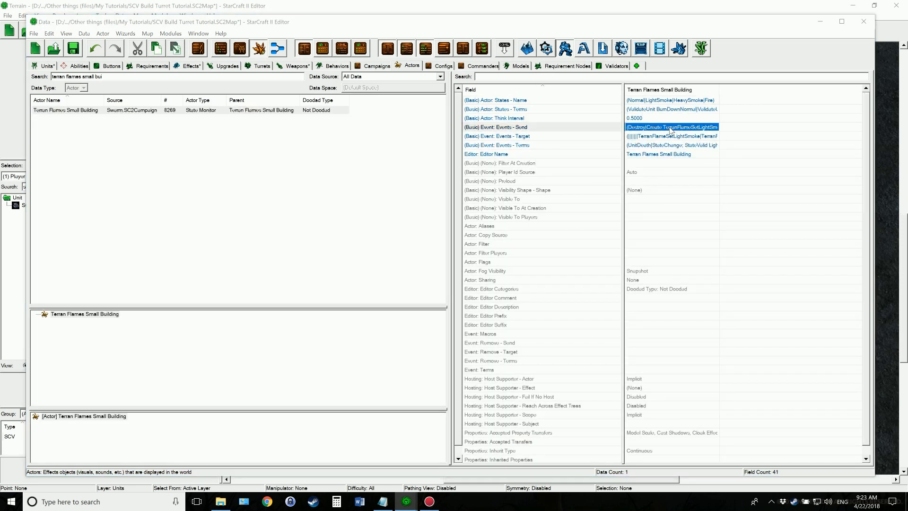
double_click(671, 127)
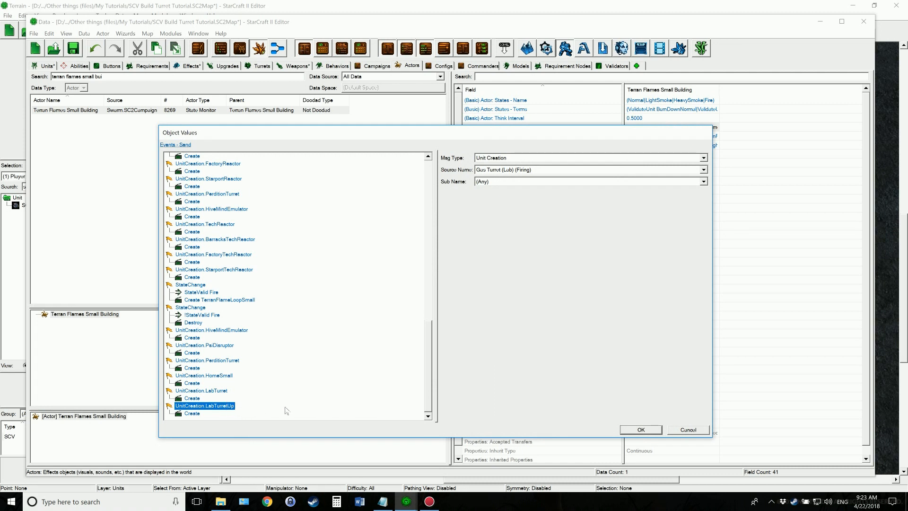
key(ctrl+c)
key(ctrl+v)
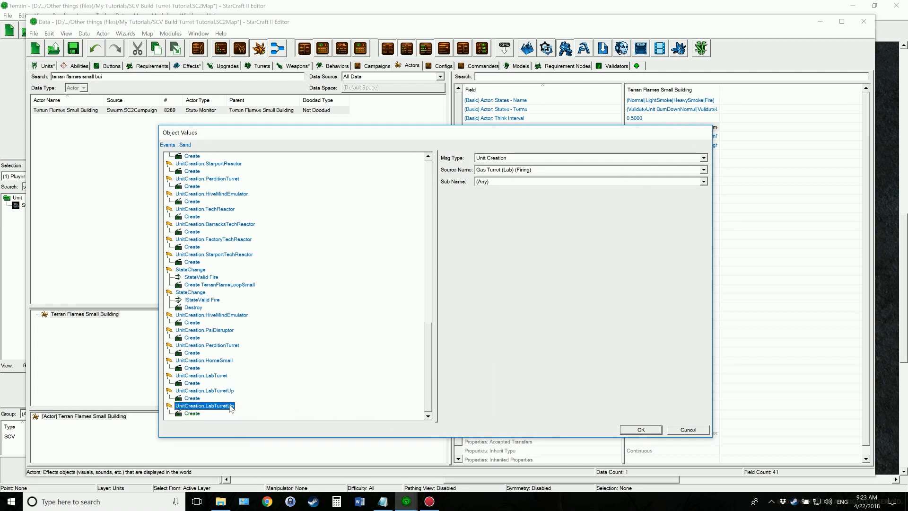
click(539, 170)
text(def)
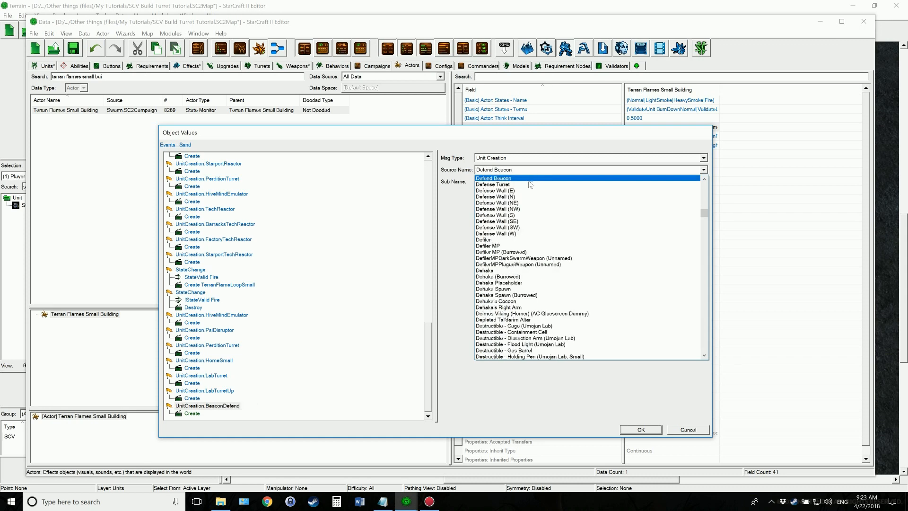
click(521, 185)
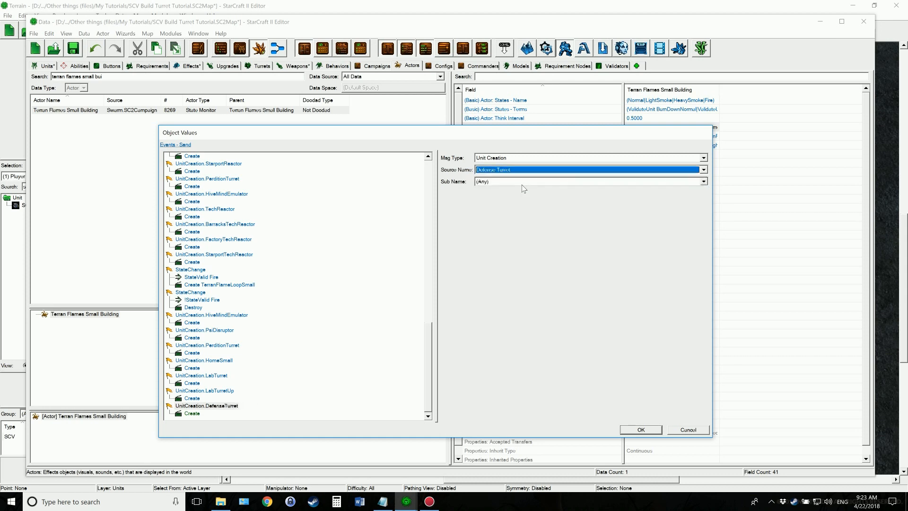
click(192, 414)
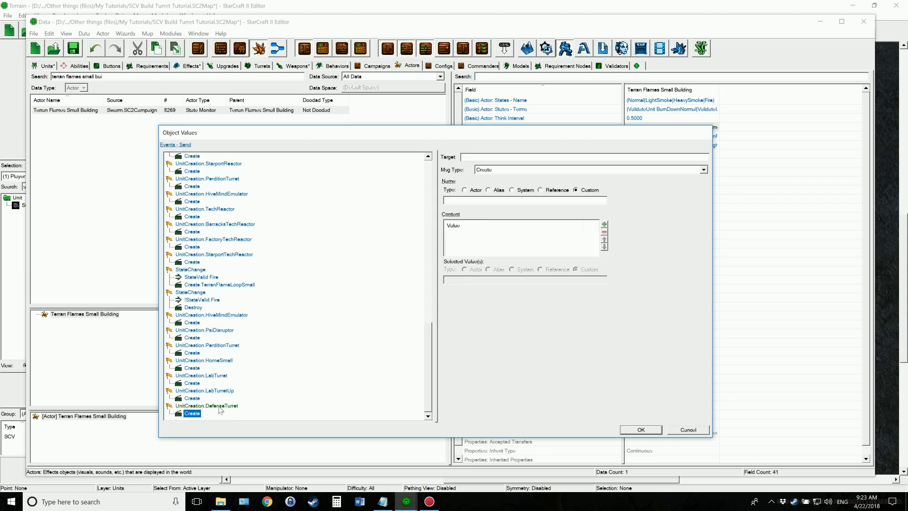
click(221, 406)
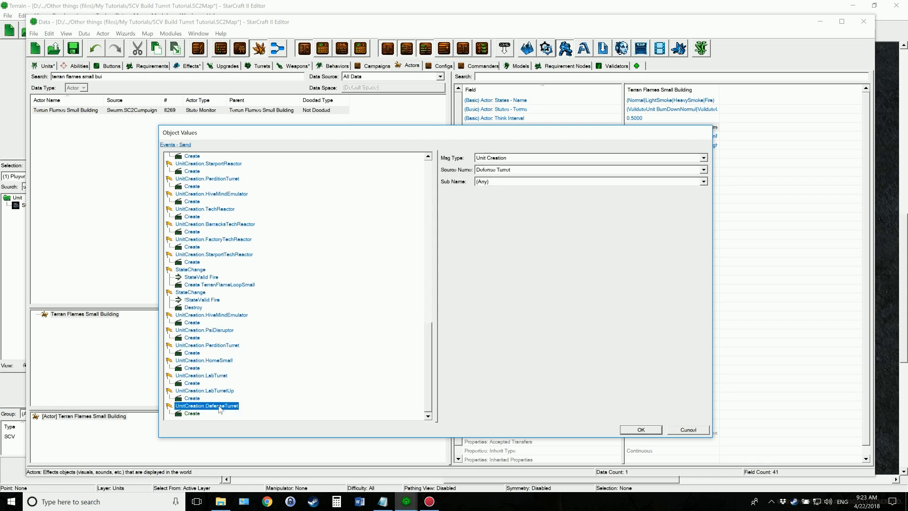
click(639, 430)
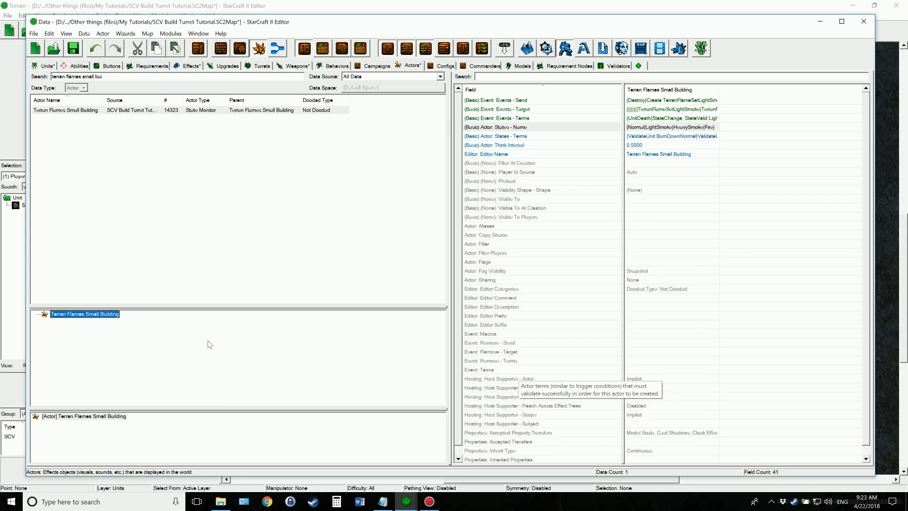
key(ctrl+s)
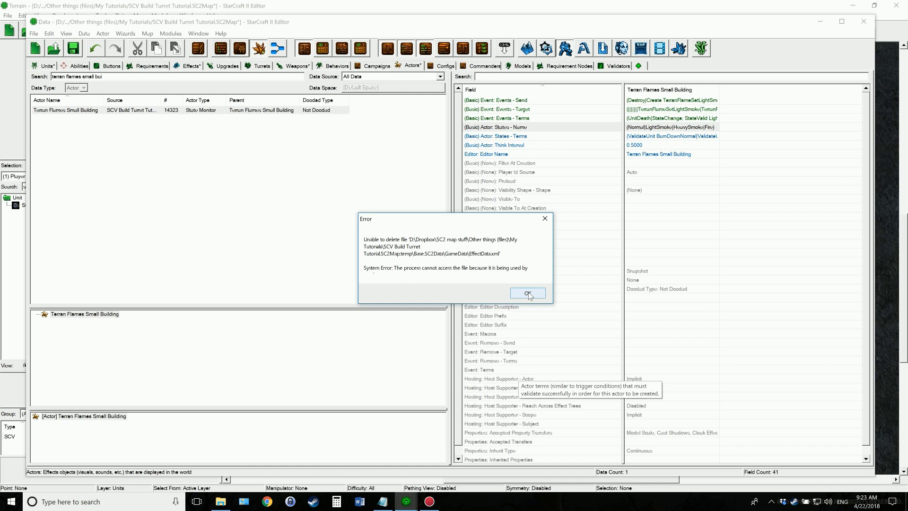
Dismiss the file error and consult the SCV build turret notes in Notepad
click(529, 294)
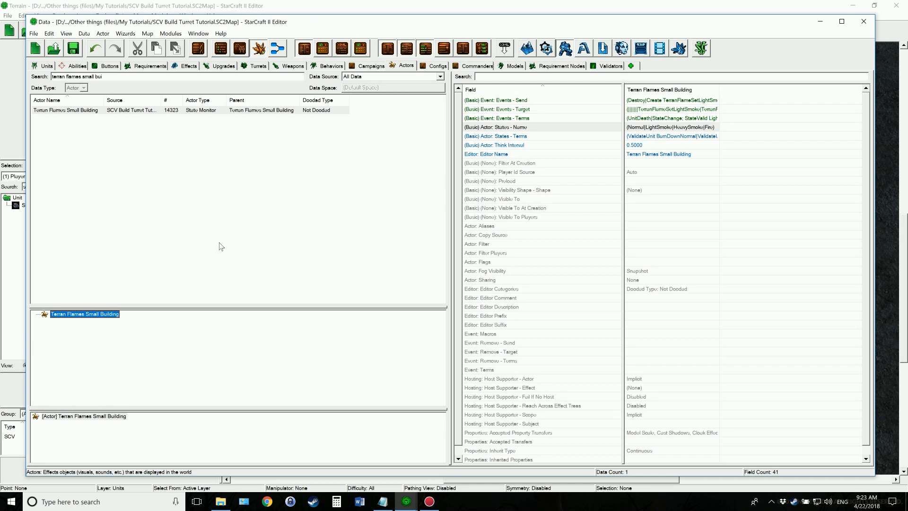
click(386, 505)
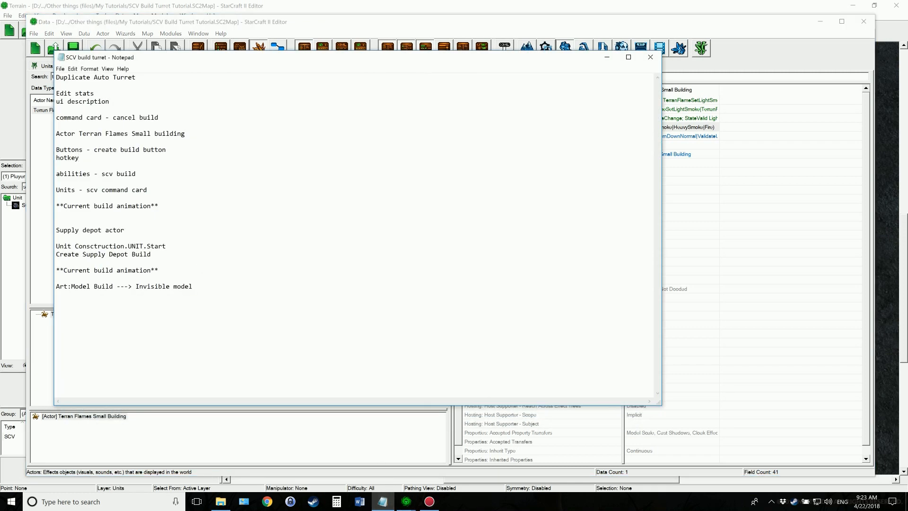
click(606, 57)
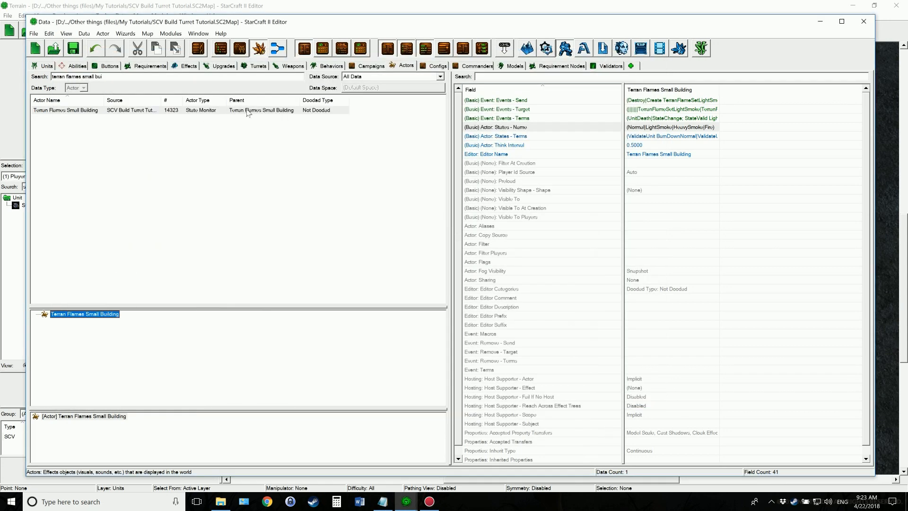
Clear the search in the Buttons data and create a Terran button named Build Defense Turret with its suggested ID
click(108, 66)
drag(103, 76, 18, 75)
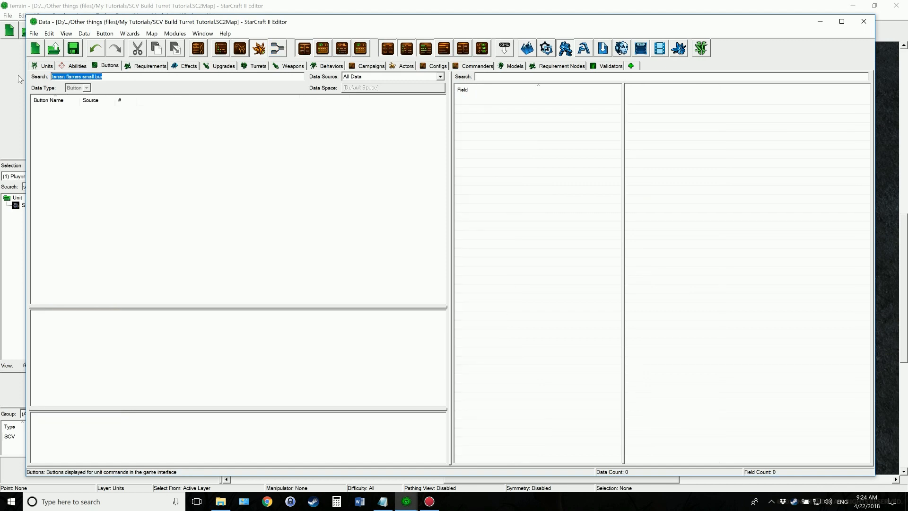
key(BackSpace)
click(175, 159)
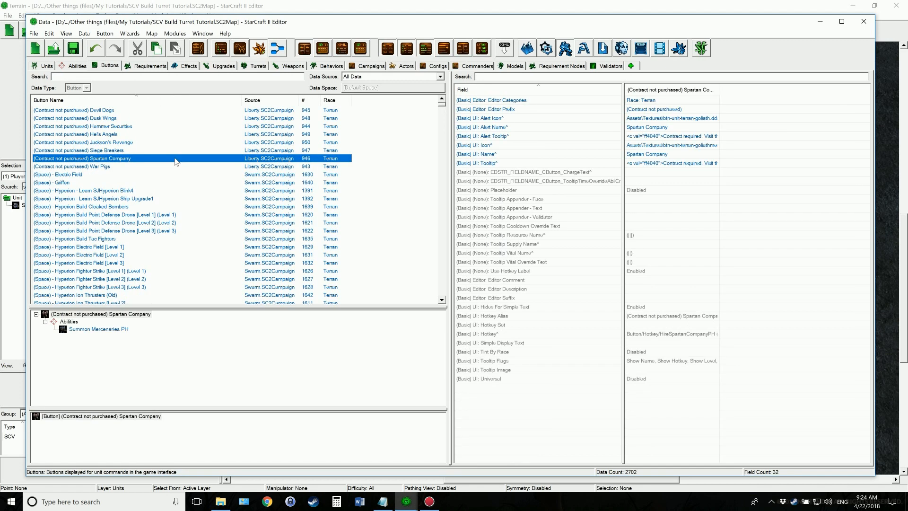
right_click(176, 159)
click(183, 165)
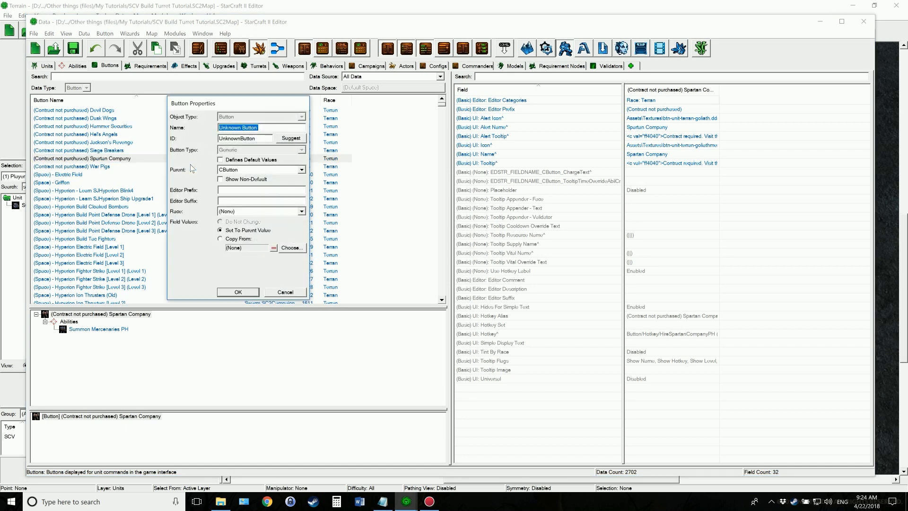
text(Build Defense Turret)
click(288, 140)
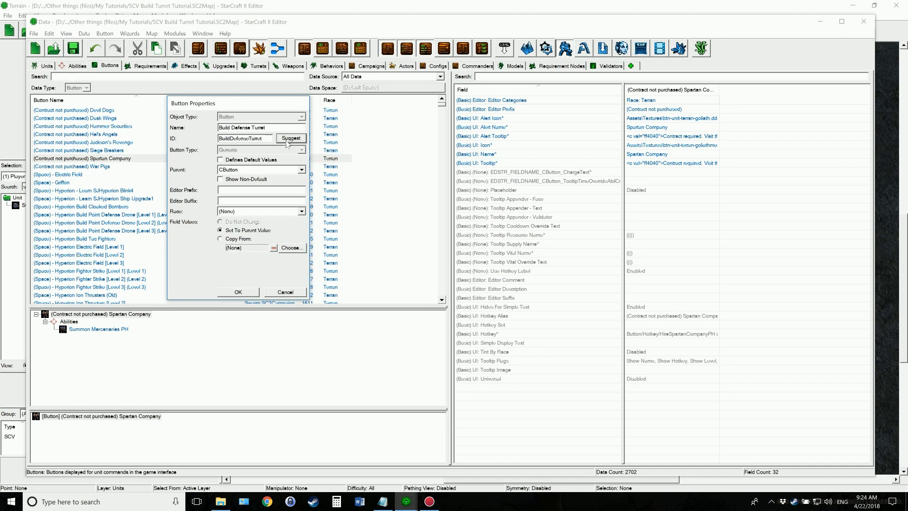
click(301, 212)
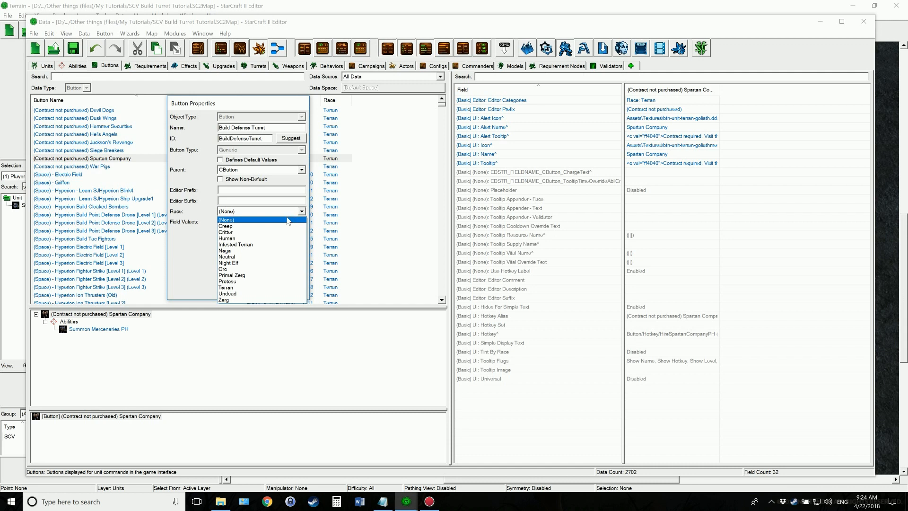
click(255, 287)
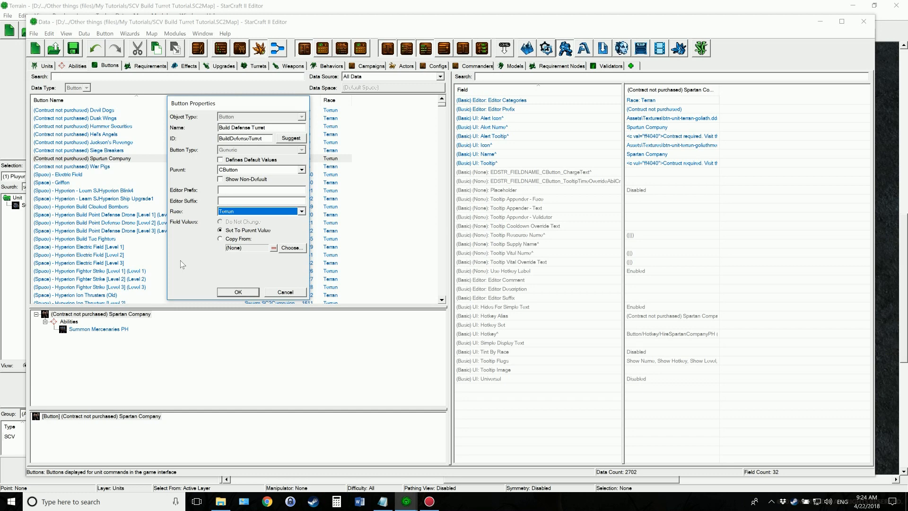
click(228, 292)
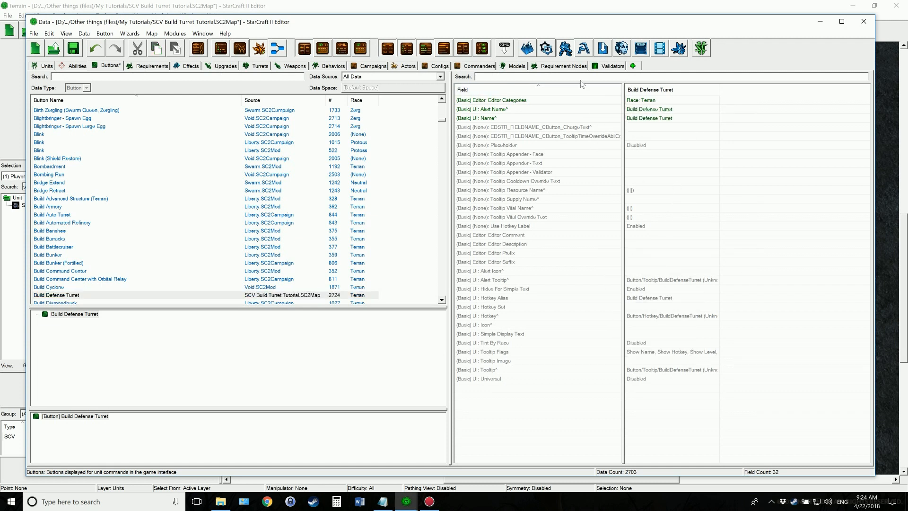
Set the Build Defense Turret button's icon to btn-building-terran-autoturret.dds
text(on)
double_click(643, 108)
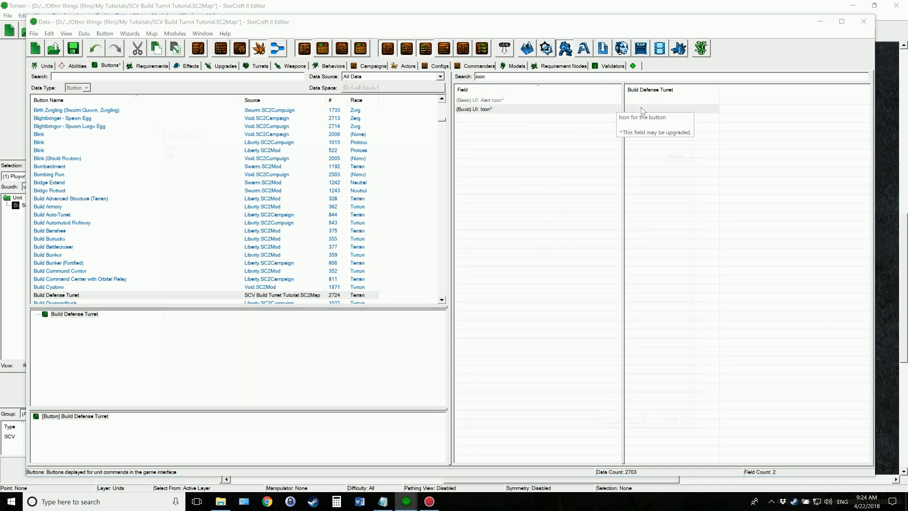
click(695, 156)
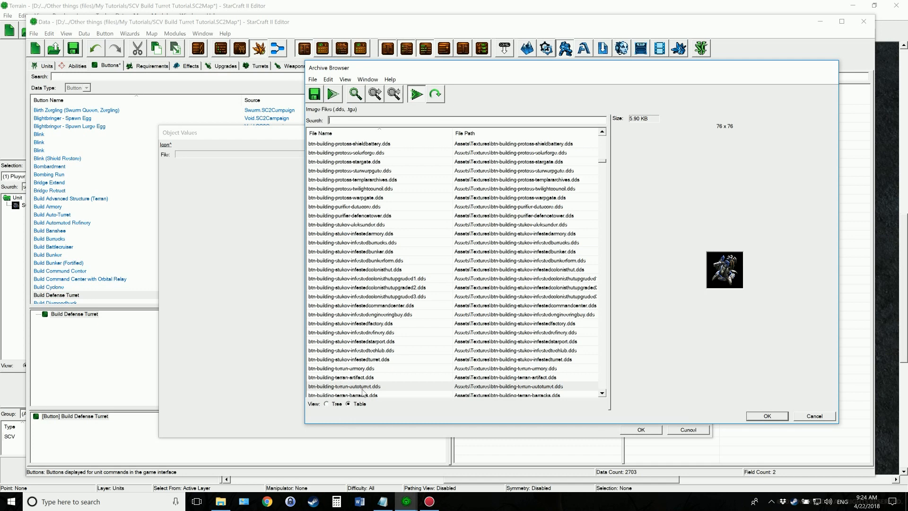
click(377, 387)
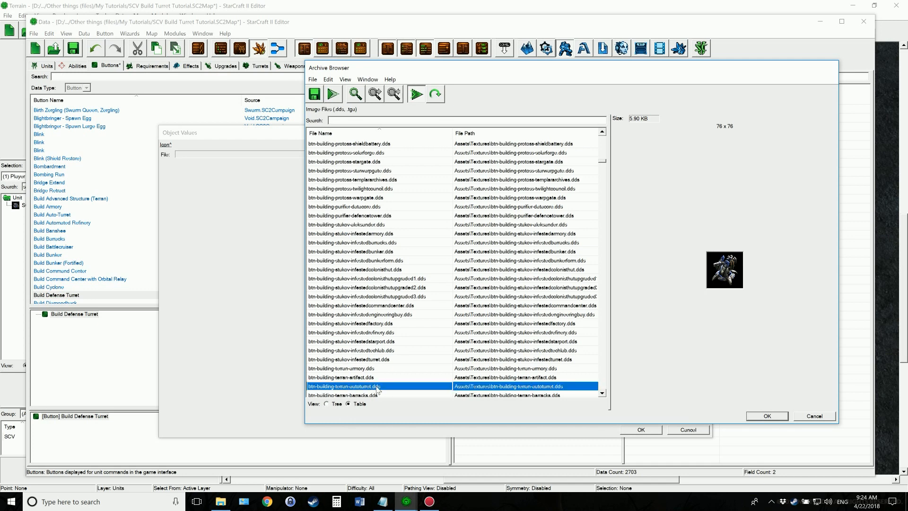
scroll(377, 387, down, 3)
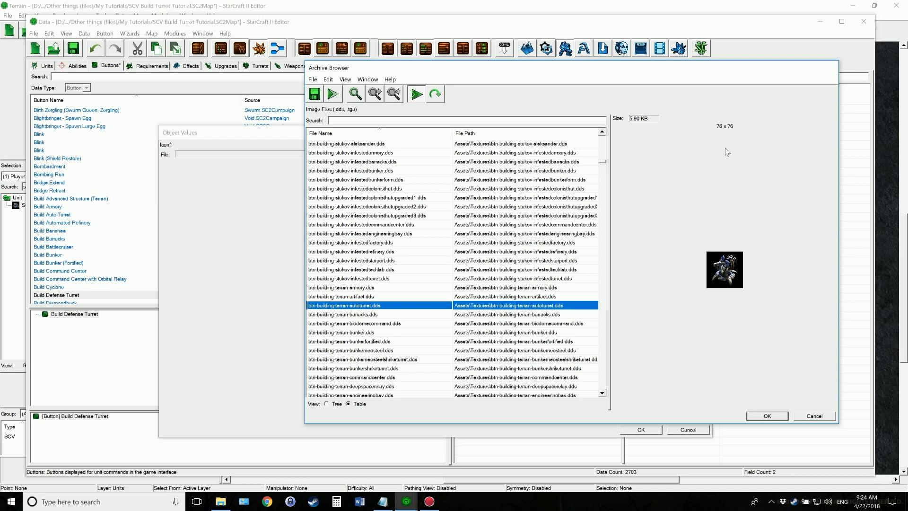
click(767, 416)
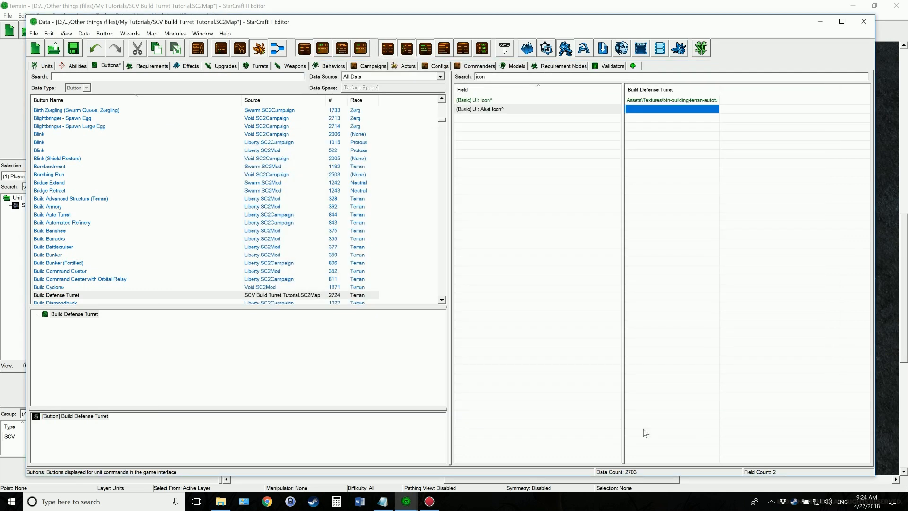
click(640, 429)
Copy the button's Icon value into its Alert Icon field
click(654, 101)
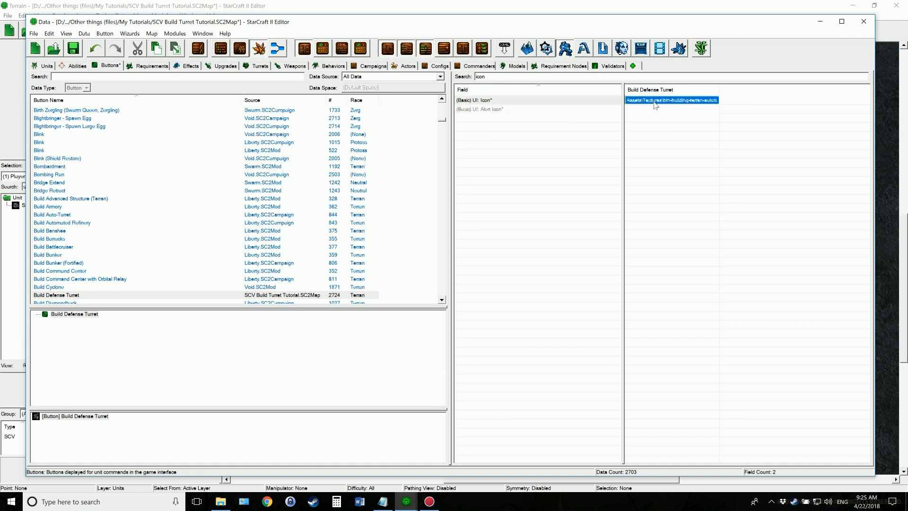
key(ctrl+c)
click(649, 110)
key(ctrl+v)
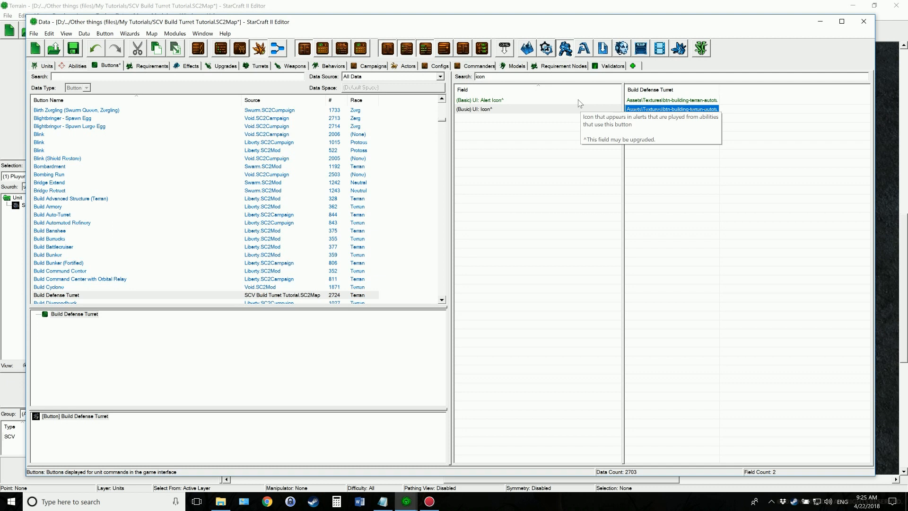
Fill the button's Tooltip and Alert Tooltip with a description of a defensive turret designed out of old sweaty gym socks and canned goods
drag(498, 78, 458, 76)
key(BackSpace)
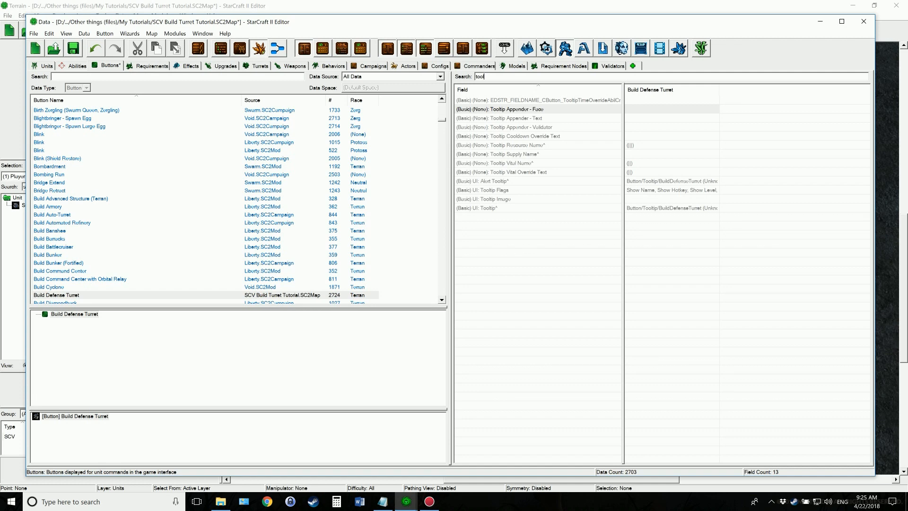
double_click(685, 208)
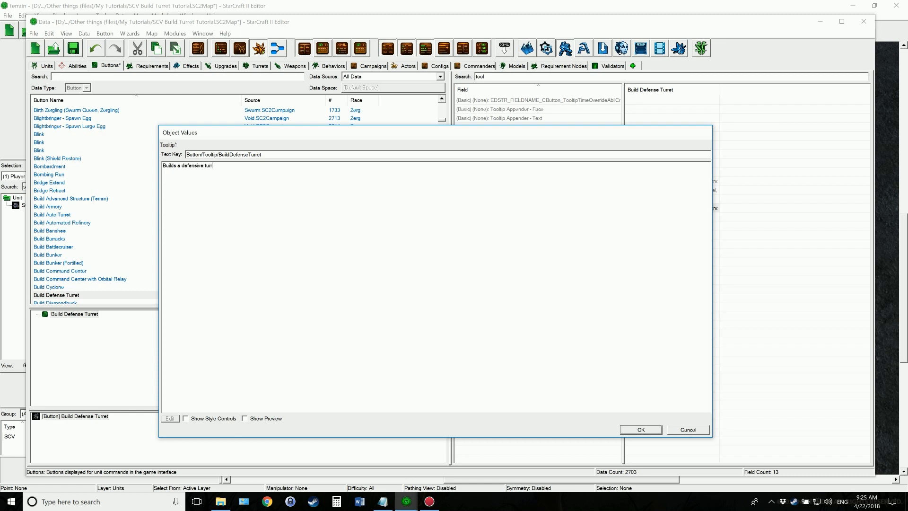
text(which Deltron designed out of old sw)
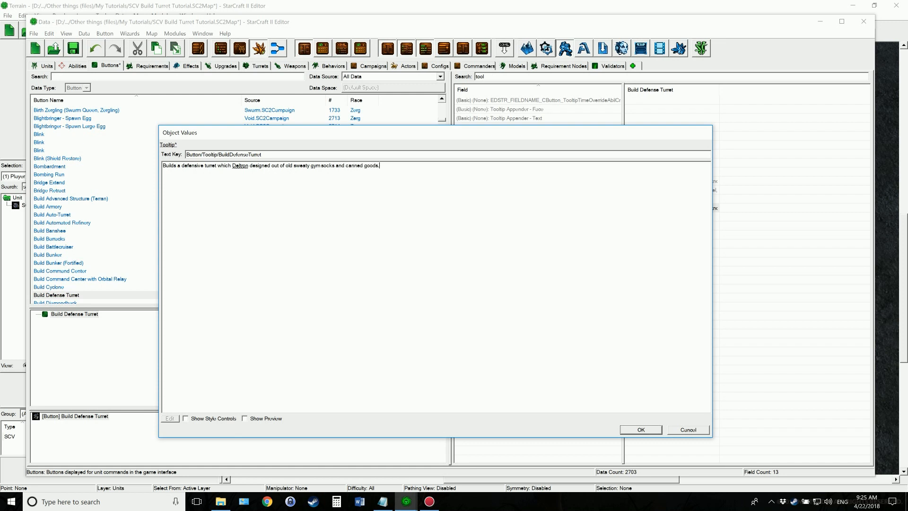
click(640, 431)
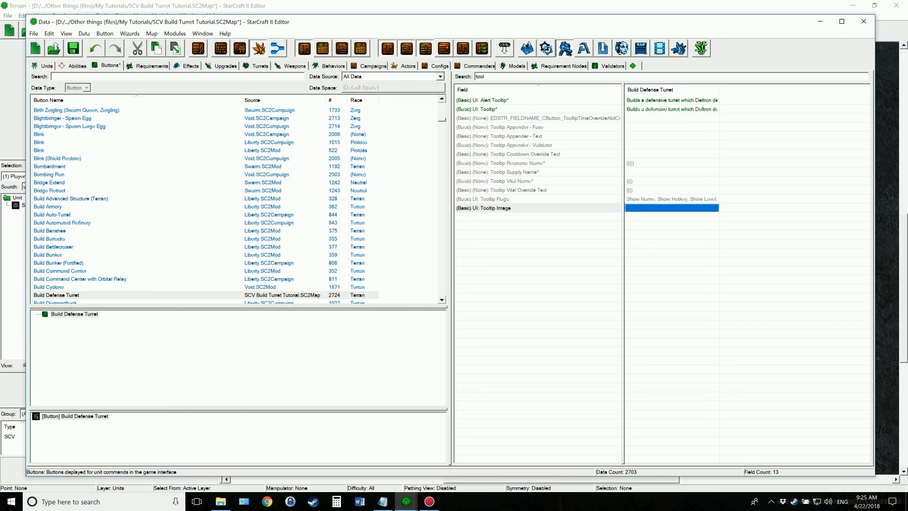
Clear the field filter, reselect the Build Defense Turret button and save the map
drag(487, 76, 463, 76)
key(BackSpace)
click(357, 343)
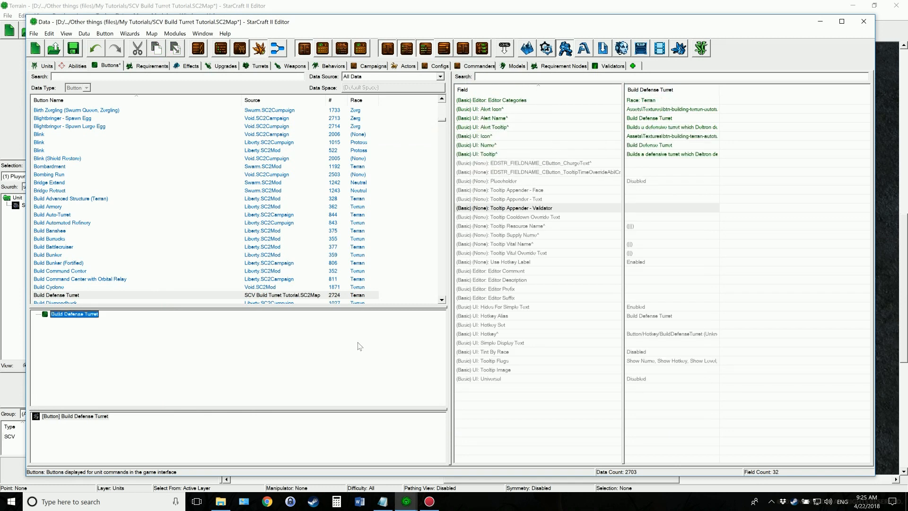
click(75, 285)
click(74, 294)
click(134, 346)
Find the Defense Turret unit, set its mineral cost to 150, clear the field filter and save the map
click(47, 66)
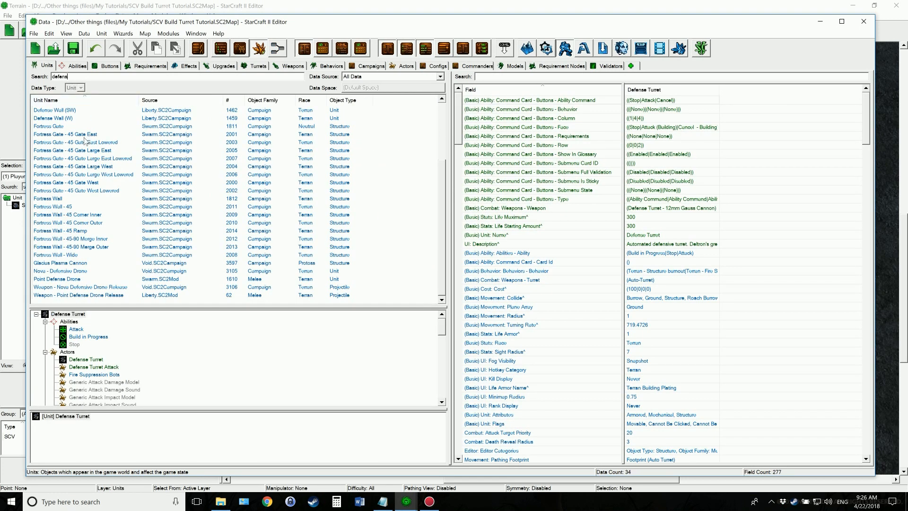
text(e turr)
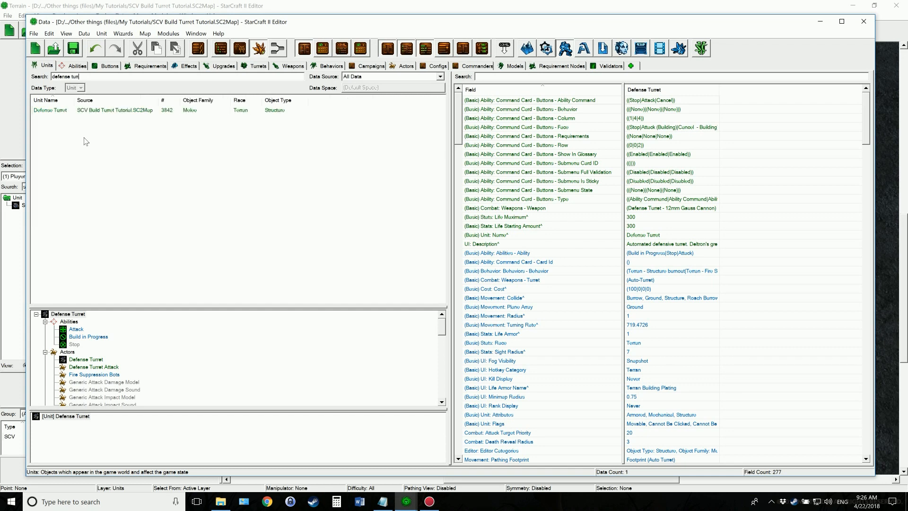
click(57, 110)
click(551, 76)
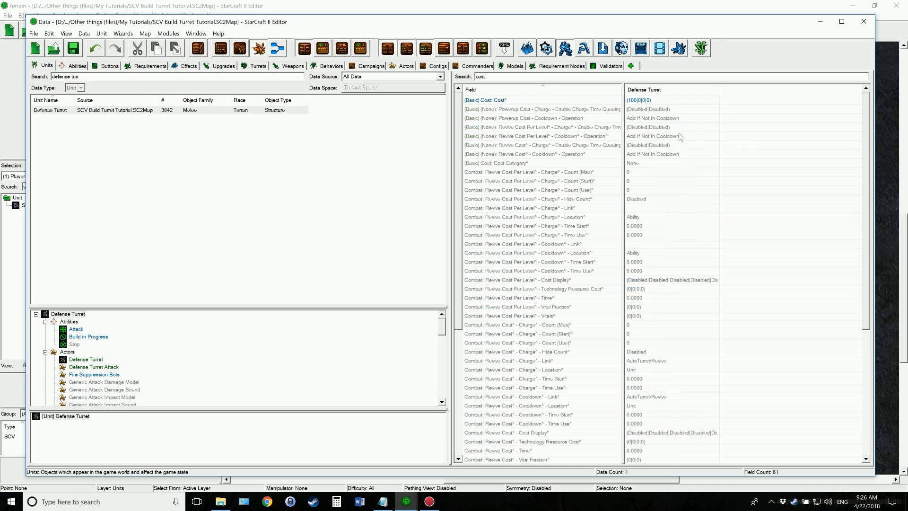
click(634, 102)
double_click(634, 102)
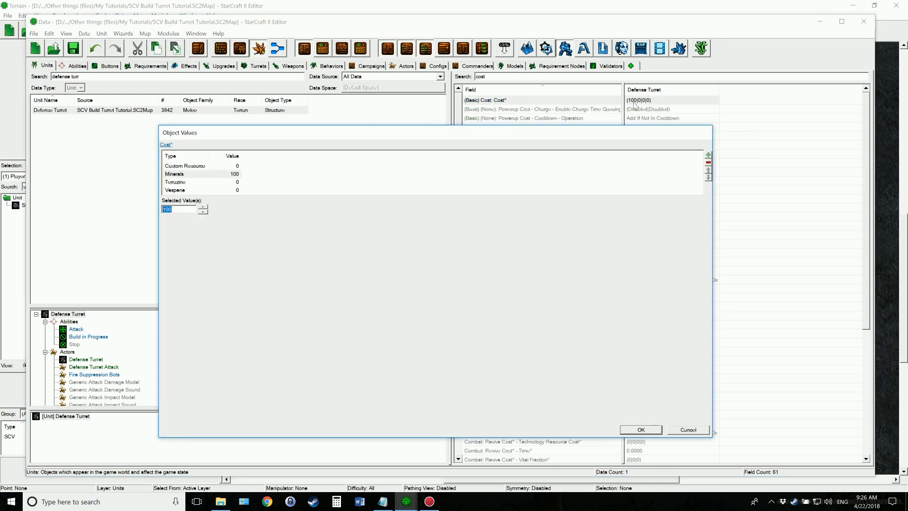
text(150)
click(640, 429)
drag(487, 77, 463, 72)
key(BackSpace)
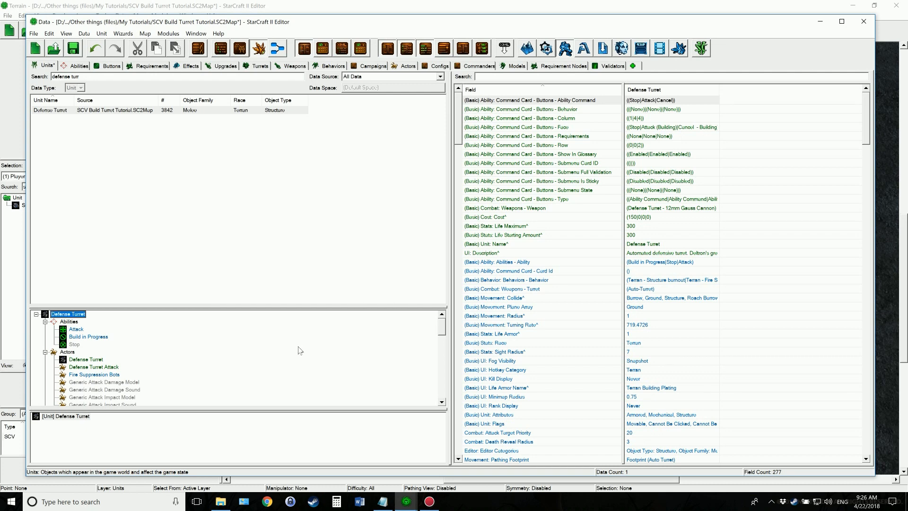
Check the Notepad notes, search the abilities for "scv" and select the SCV - Build (SCV) ability
click(383, 501)
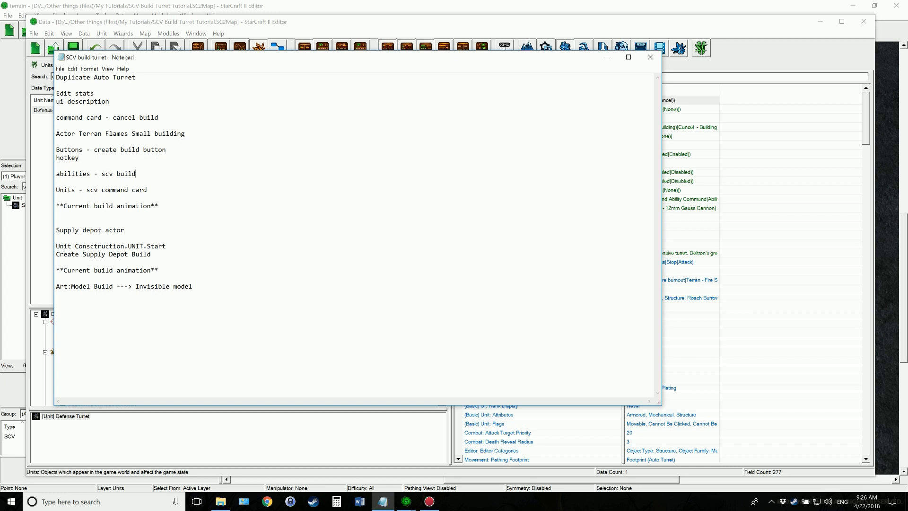
click(607, 57)
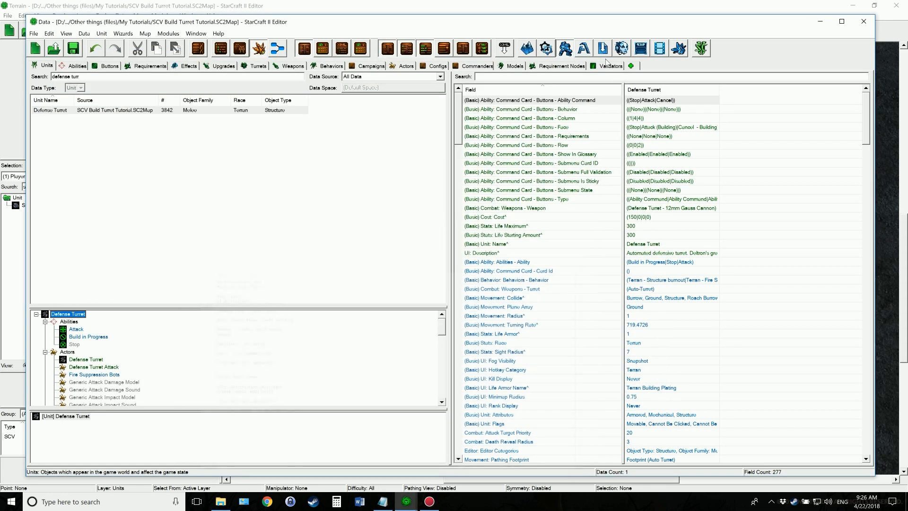
click(64, 66)
drag(80, 77, 40, 79)
text(scv)
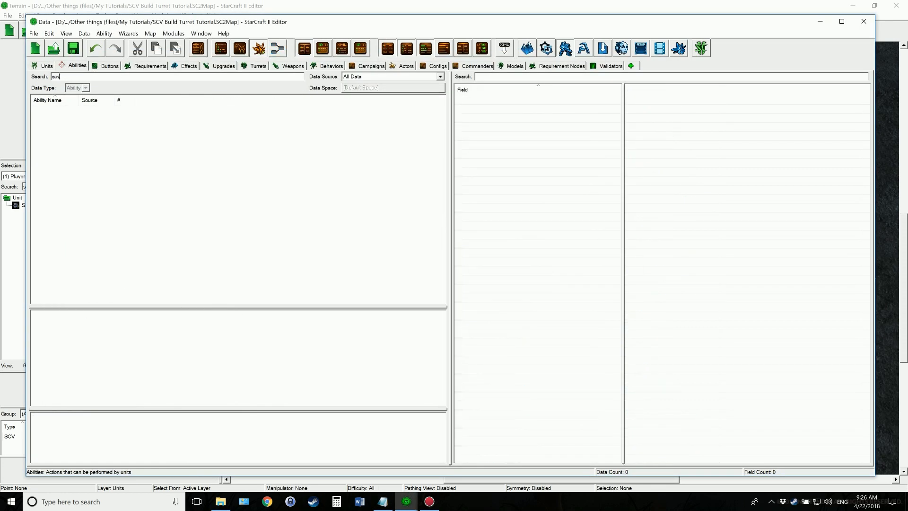
click(74, 118)
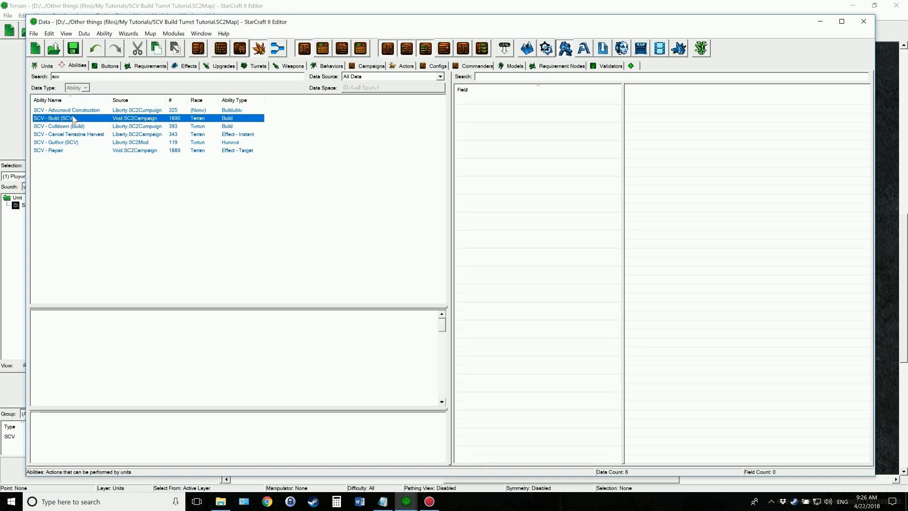
click(311, 338)
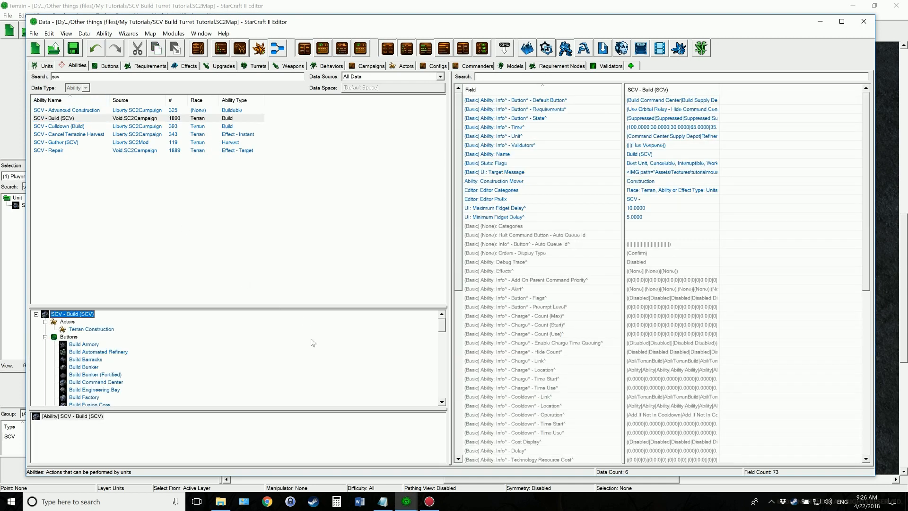
Open the ability's default button commands and assign the Build Defense Turret button to the empty Build 08 command
double_click(661, 100)
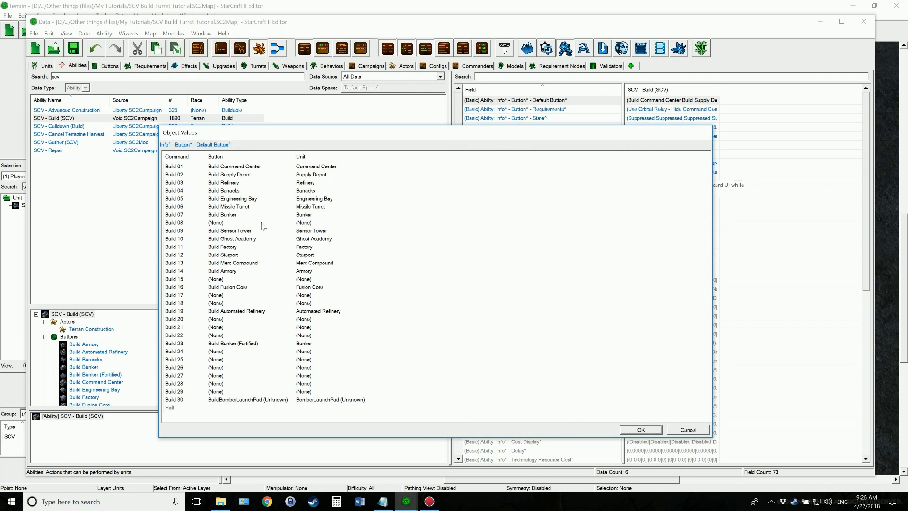
click(226, 224)
double_click(303, 223)
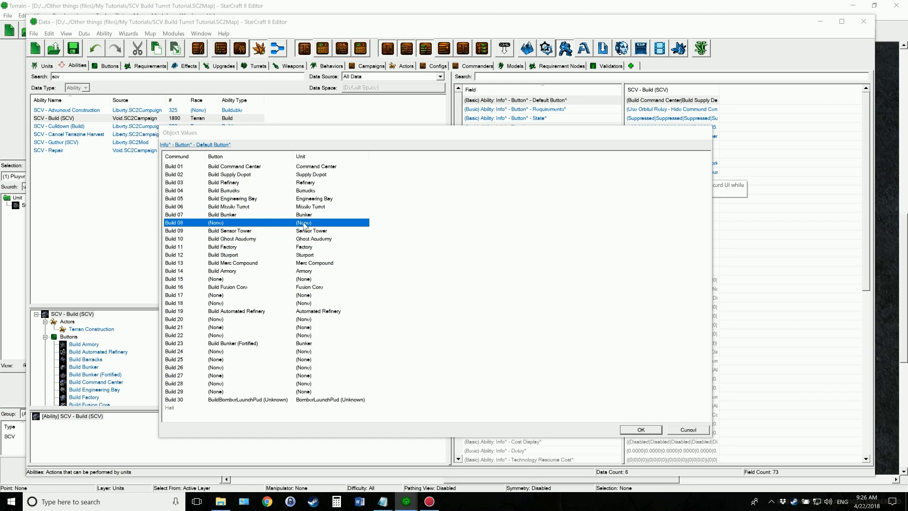
click(459, 156)
click(424, 231)
text(defense tu)
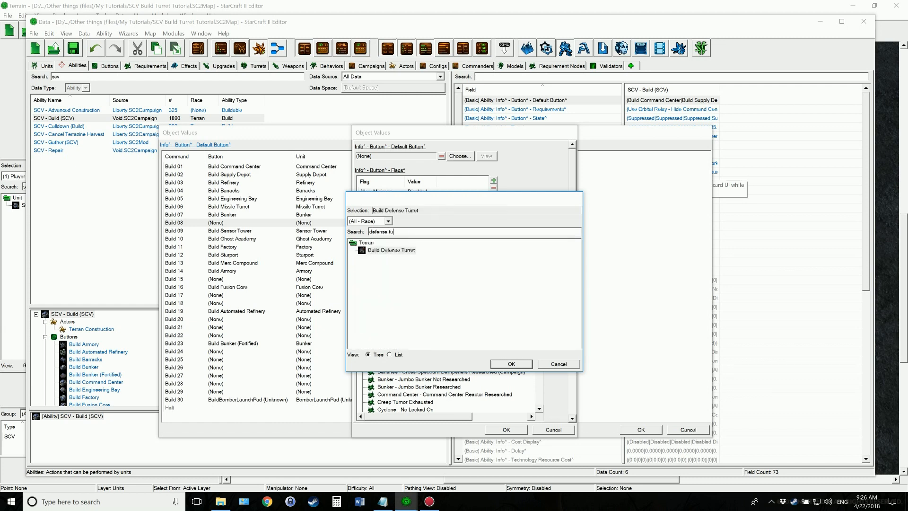
click(397, 250)
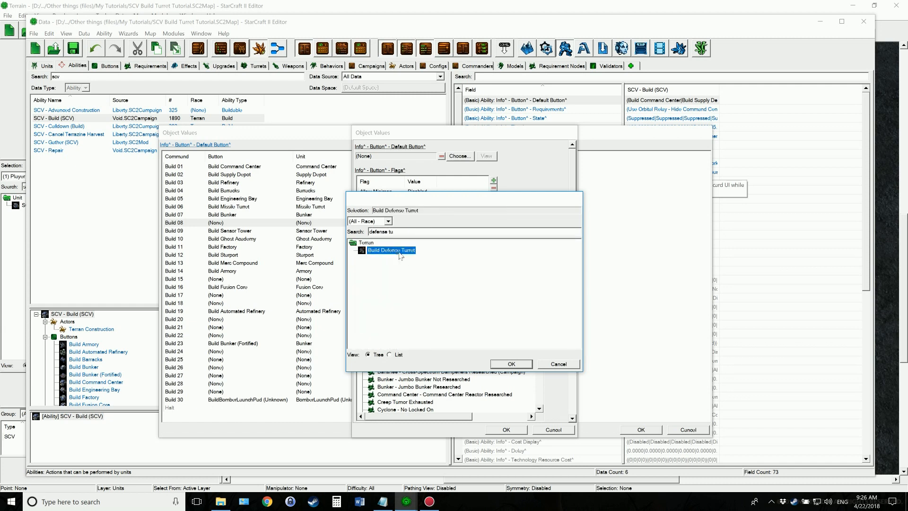
click(512, 363)
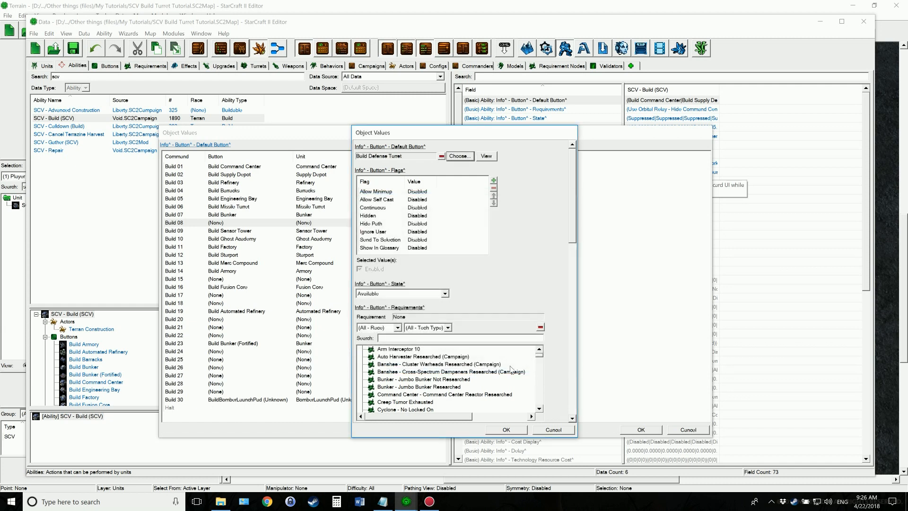
Try the Restricted button state for Build 08 and return it to Available
drag(573, 194, 570, 218)
click(445, 232)
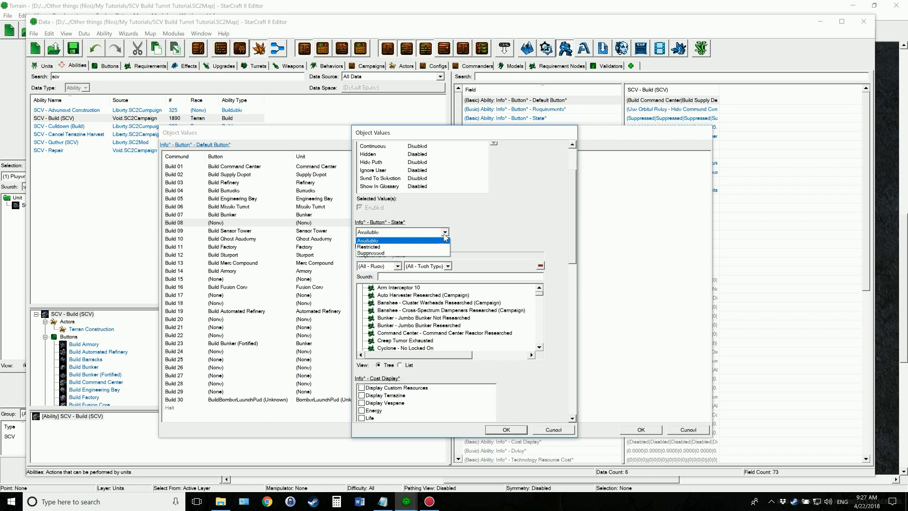
click(420, 247)
click(445, 233)
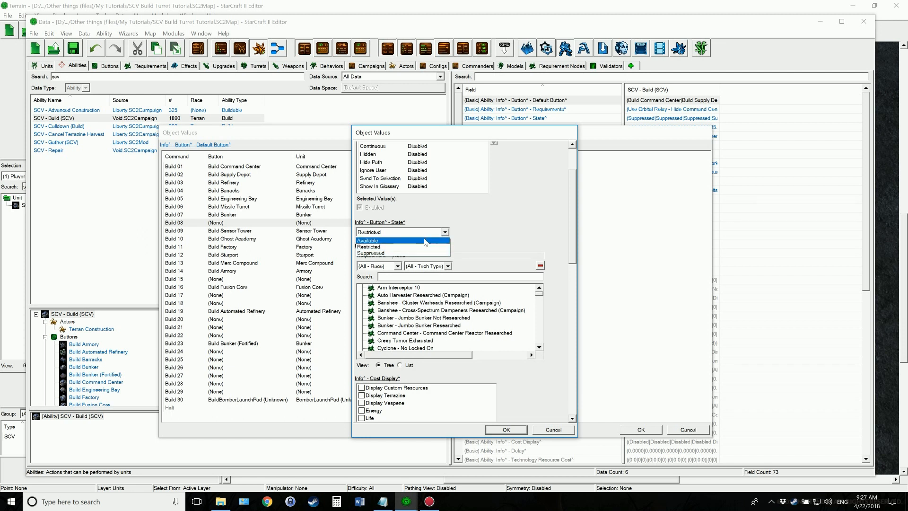
click(402, 240)
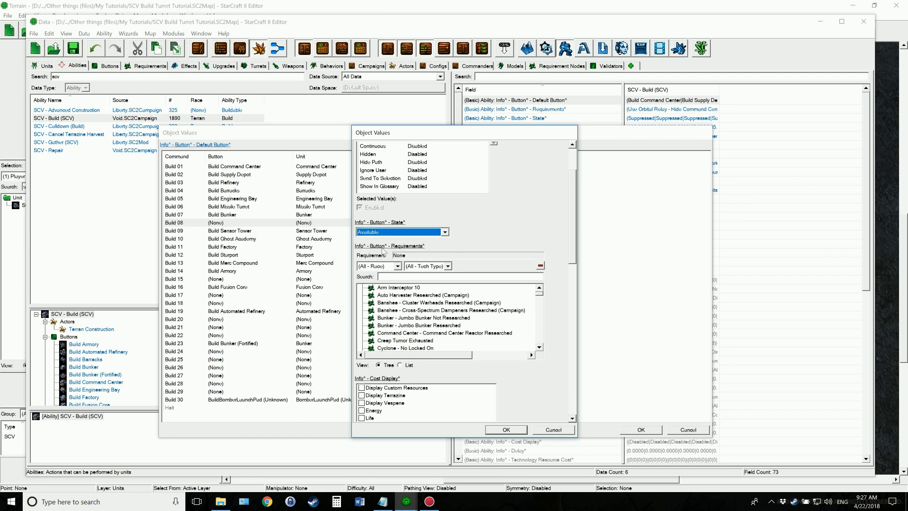
Search the requirements for "barracks", try Have Barracks as the Build 08 requirement and clear it again
click(432, 277)
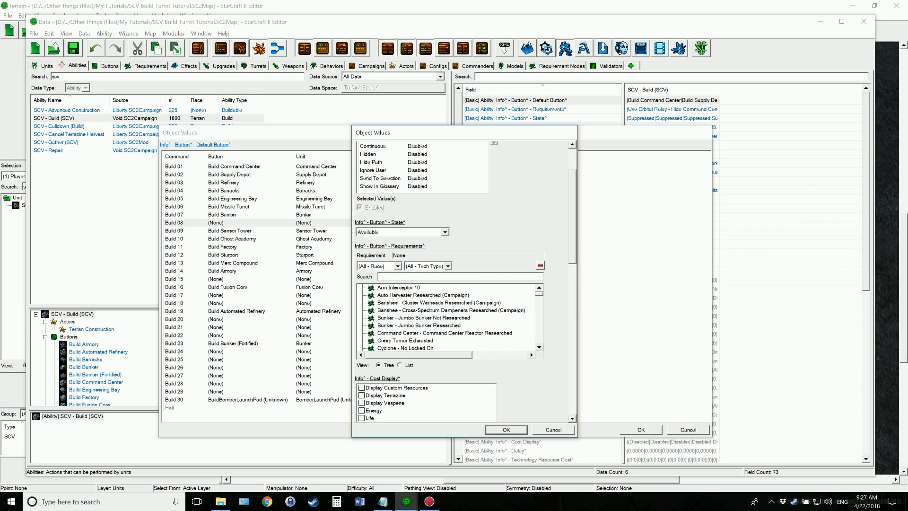
text(barracks)
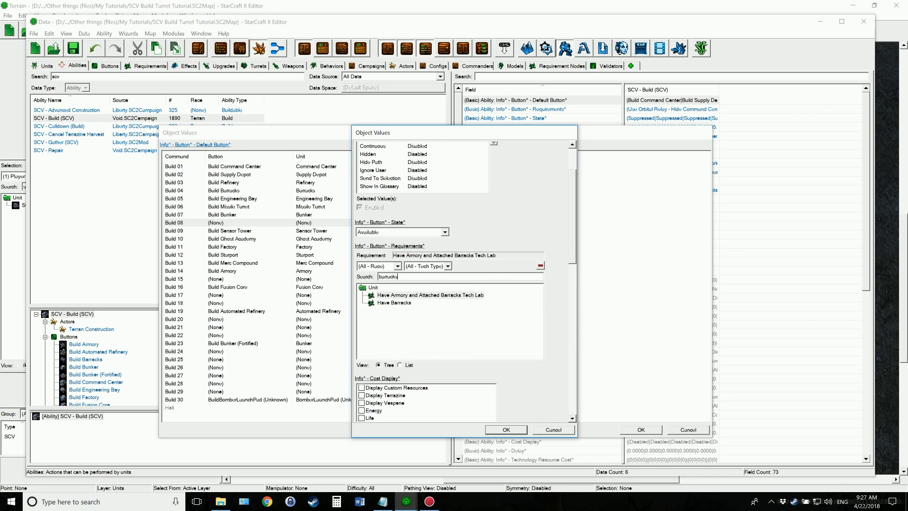
click(387, 304)
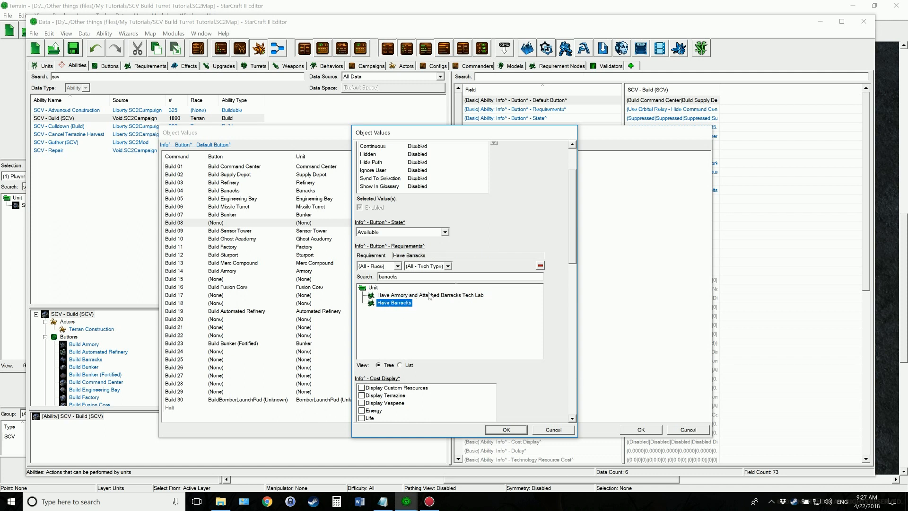
click(540, 266)
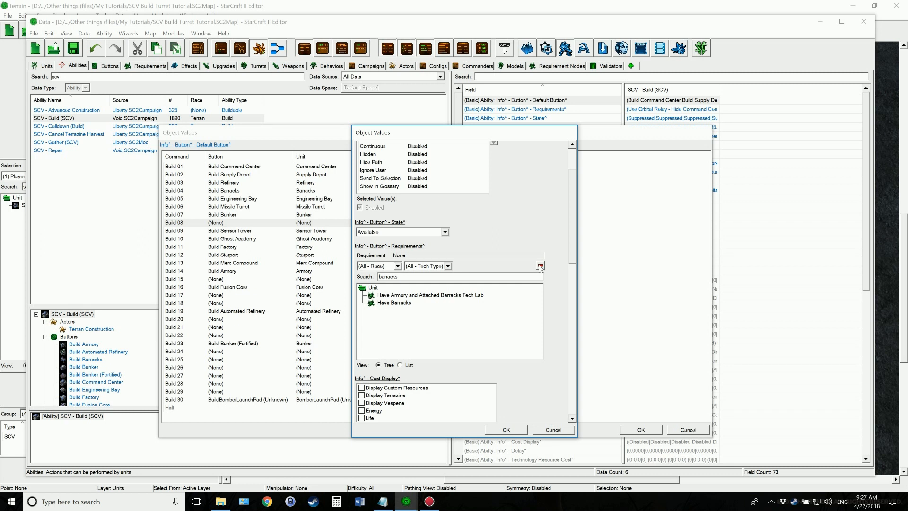
Set the Build 08 command's time to 30 and its unit to Defense Turret
drag(572, 201, 575, 334)
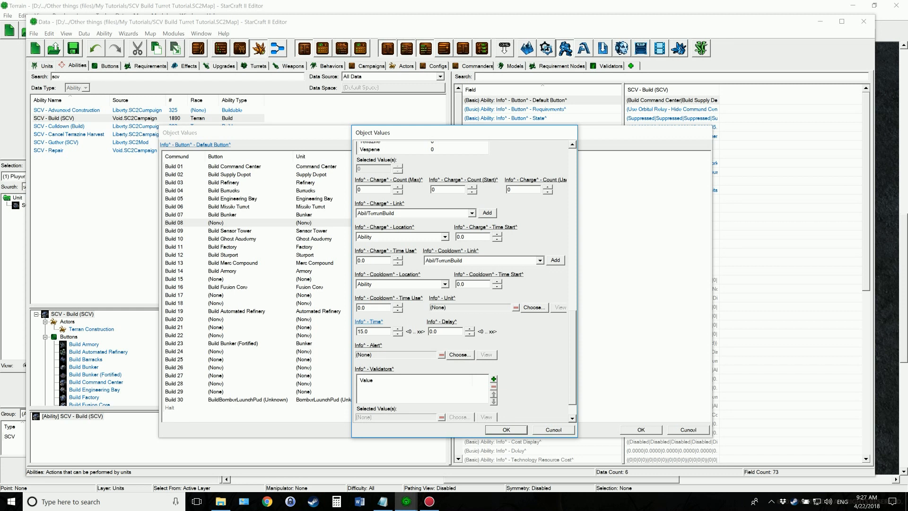
text(30)
click(533, 308)
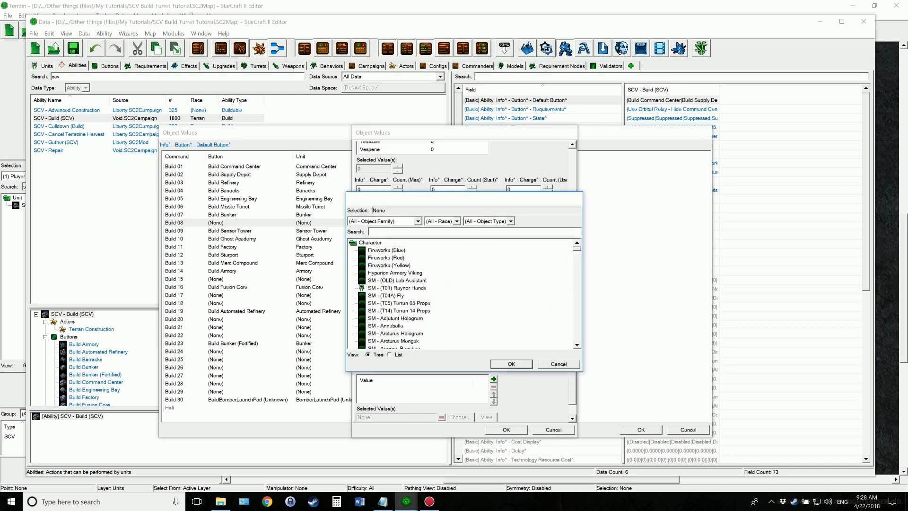
text(defense)
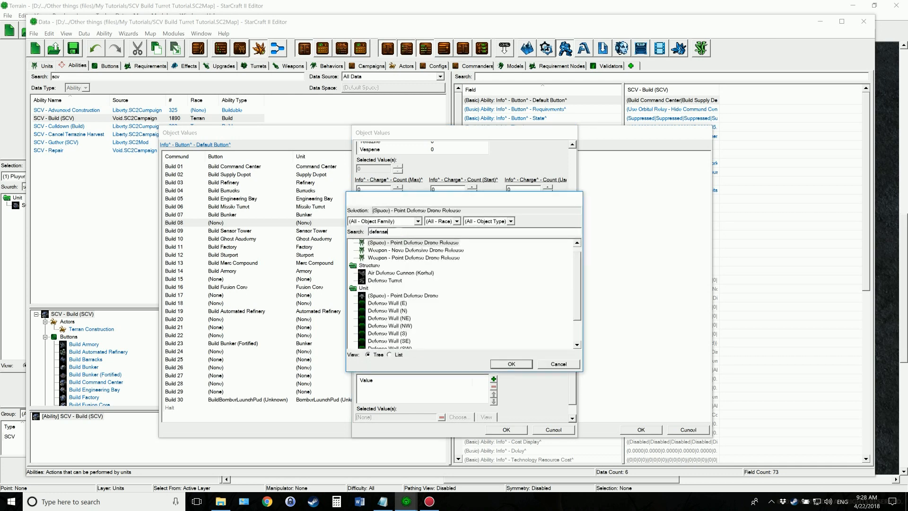
click(389, 273)
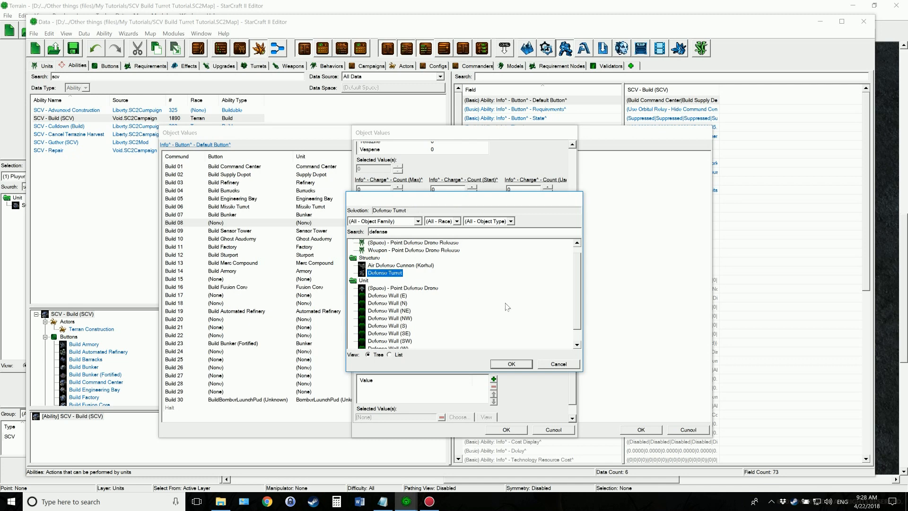
click(509, 366)
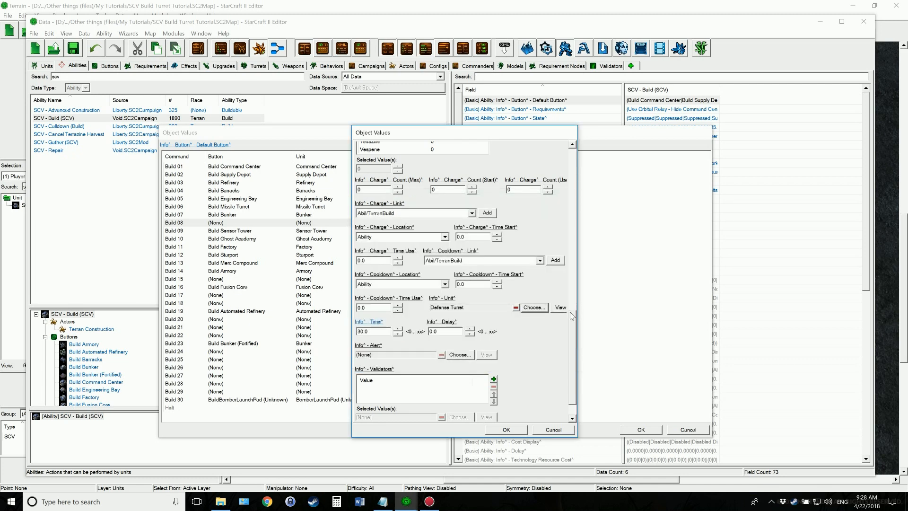
Review the remaining Build 08 settings, accept the command changes and save the map
drag(571, 316, 572, 343)
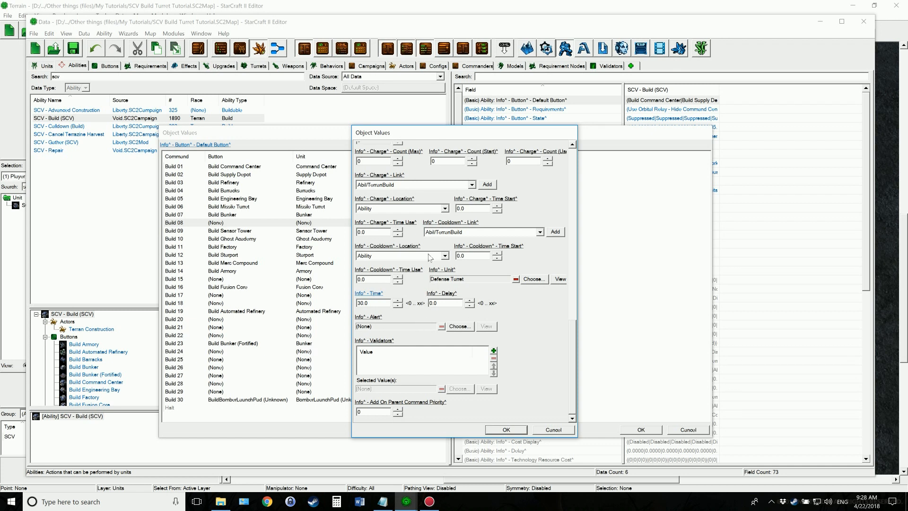
drag(574, 326, 559, 144)
click(504, 429)
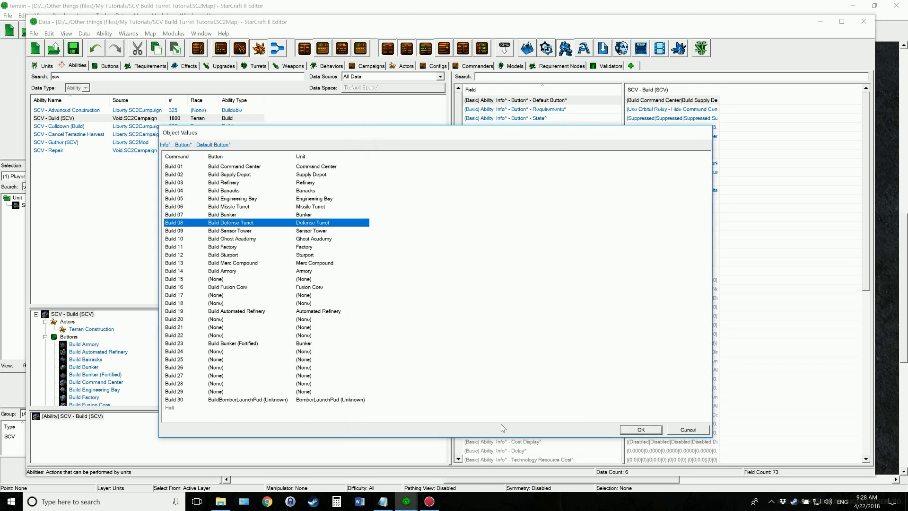
click(634, 428)
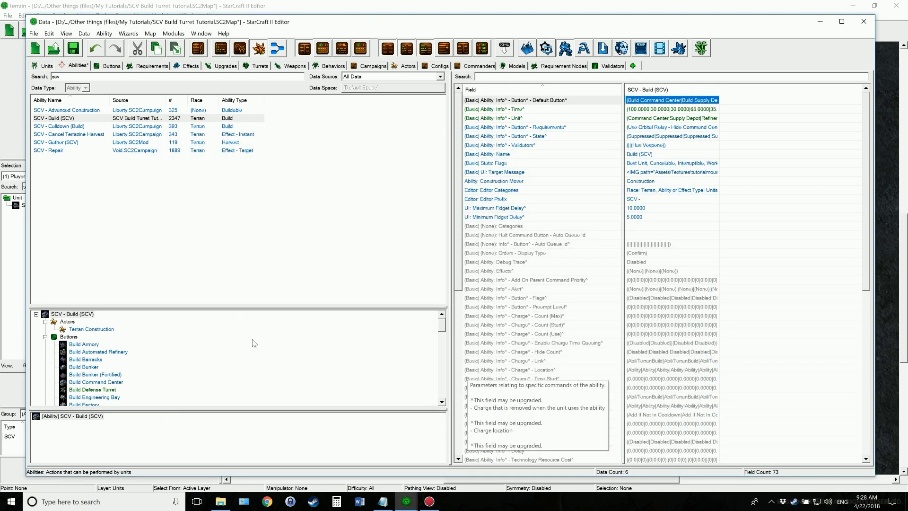
key(ctrl+s)
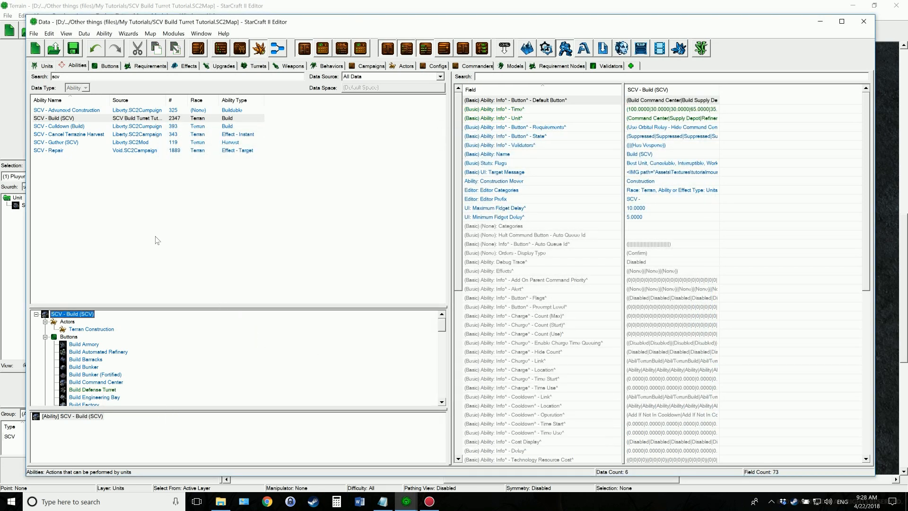
Select the SCV unit and check its ability list for SCV - Build (SCV) without changing anything
click(44, 65)
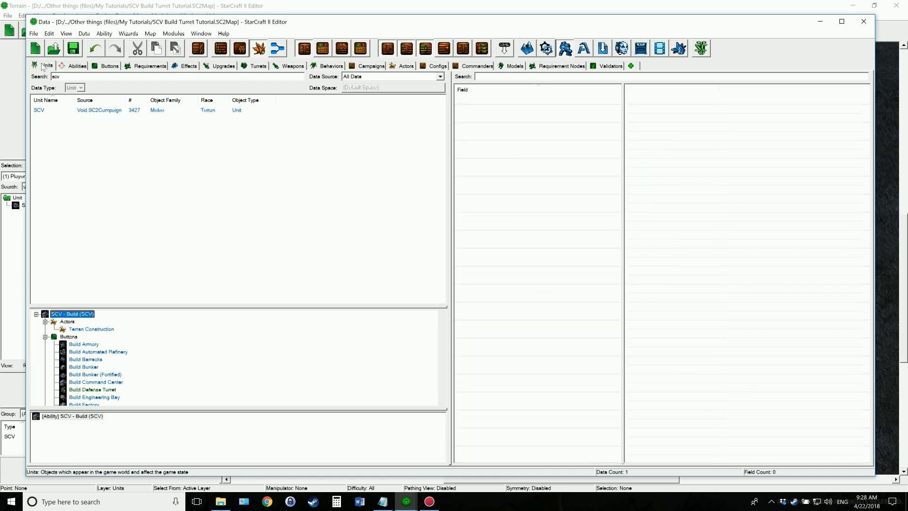
click(40, 109)
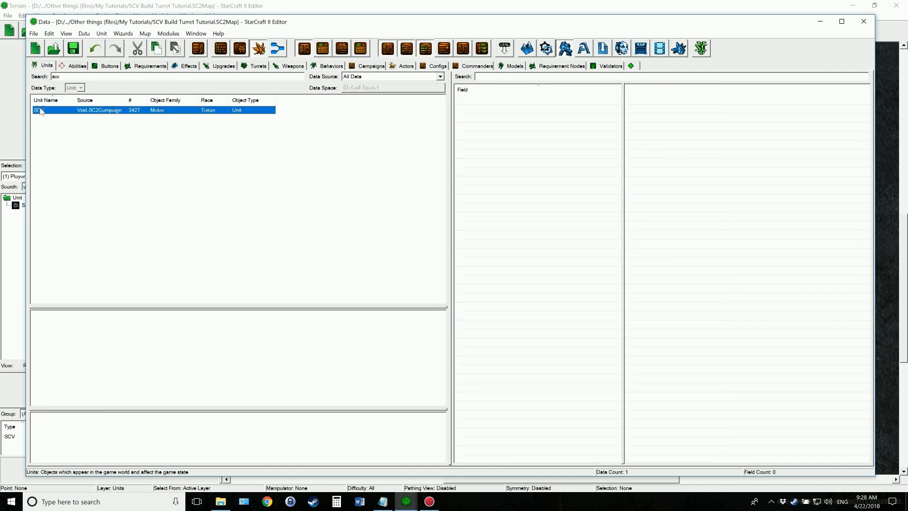
click(656, 101)
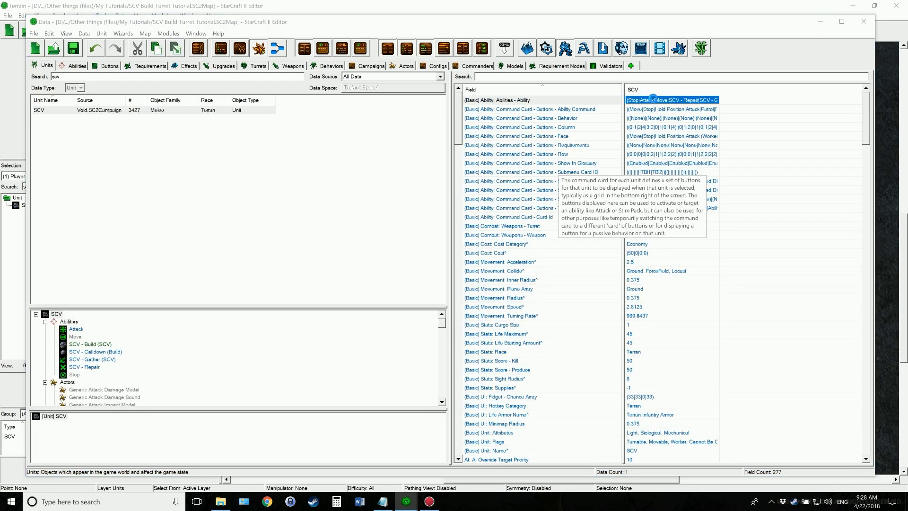
double_click(490, 100)
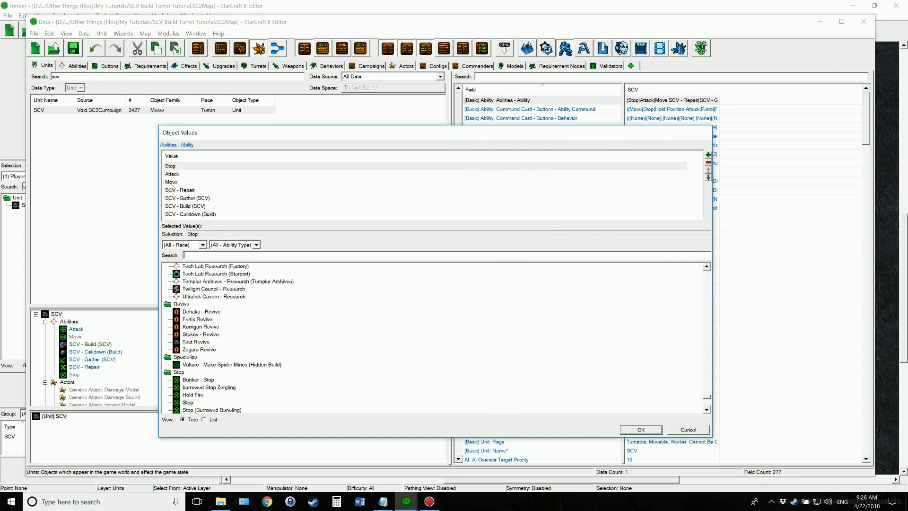
click(186, 206)
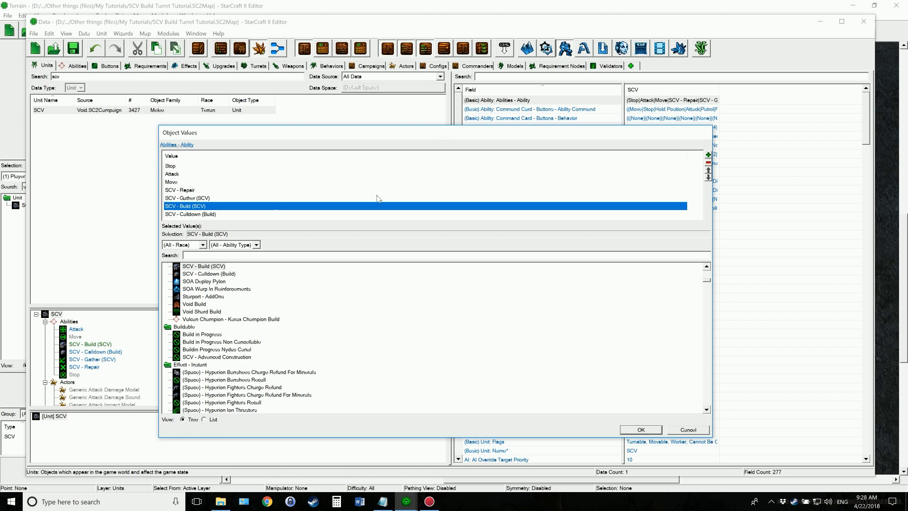
click(688, 430)
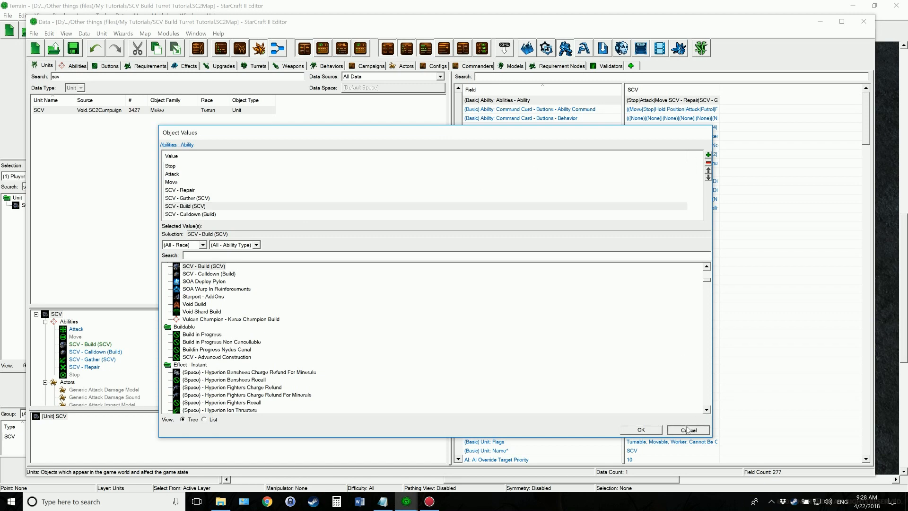
Add the Build Defense Turret button to the empty bottom-row slot of the SCV's TBI1 command card
double_click(650, 109)
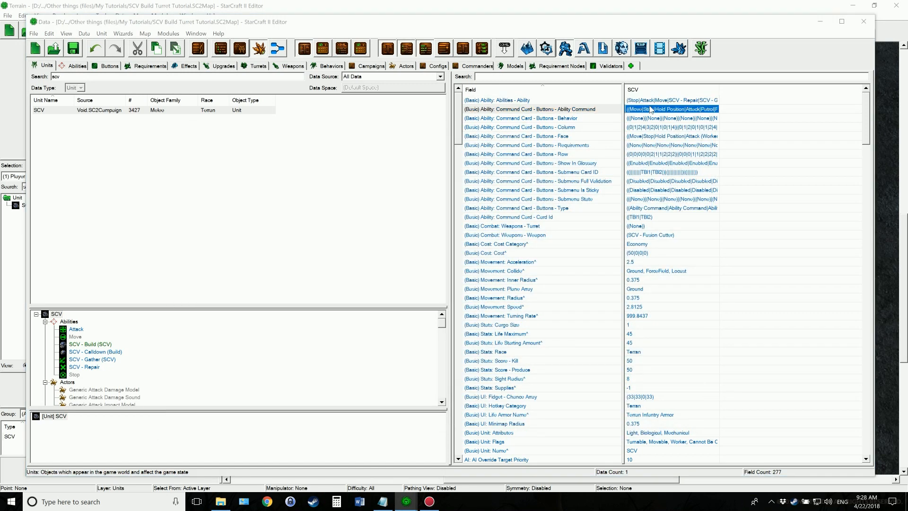
click(219, 154)
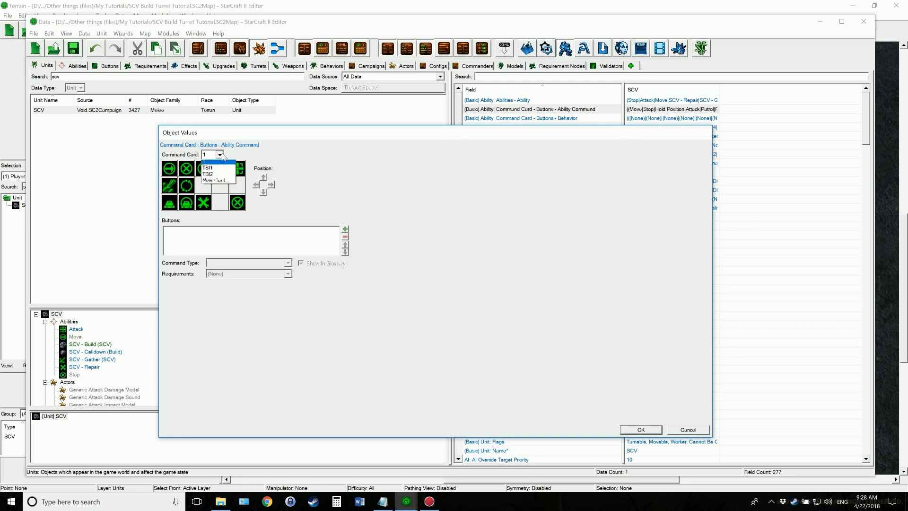
click(216, 169)
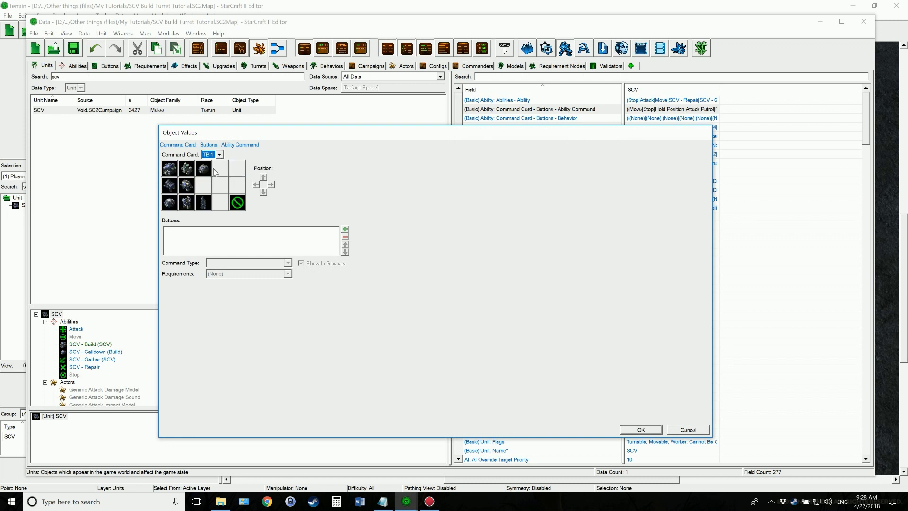
click(219, 203)
click(345, 229)
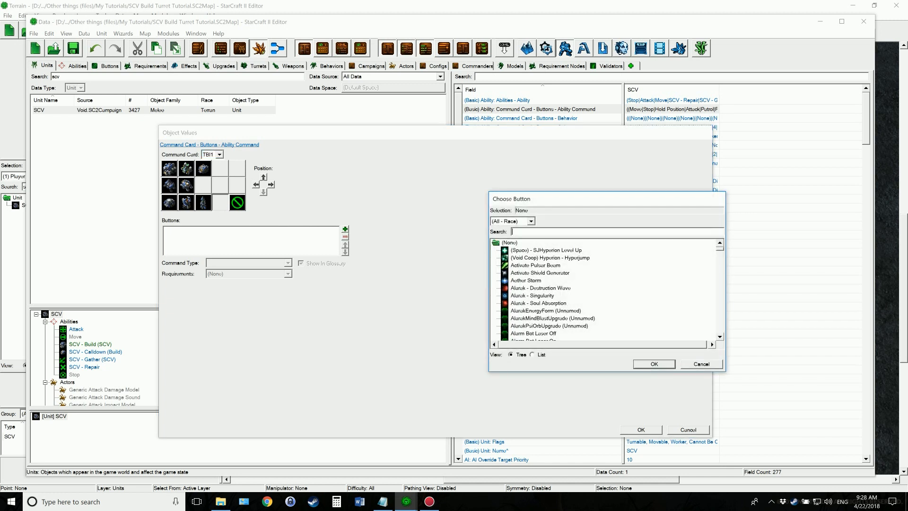
text(defense)
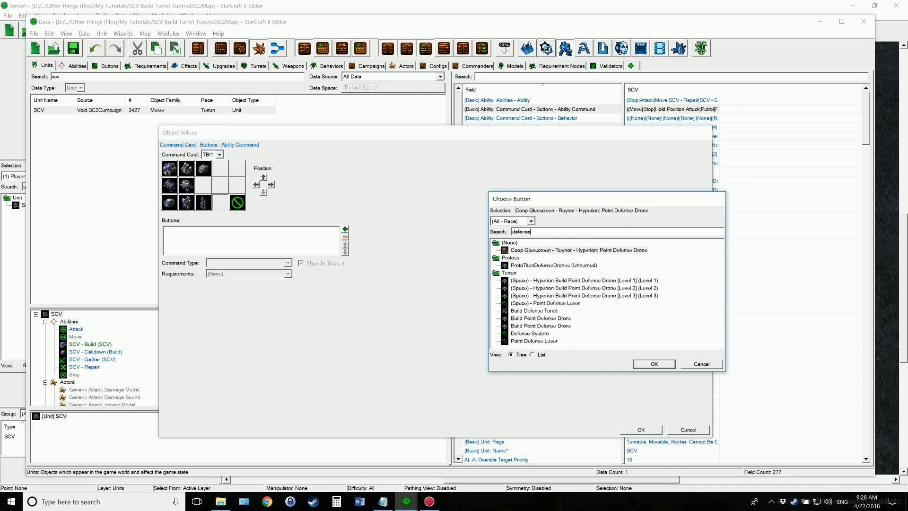
text( t)
click(546, 250)
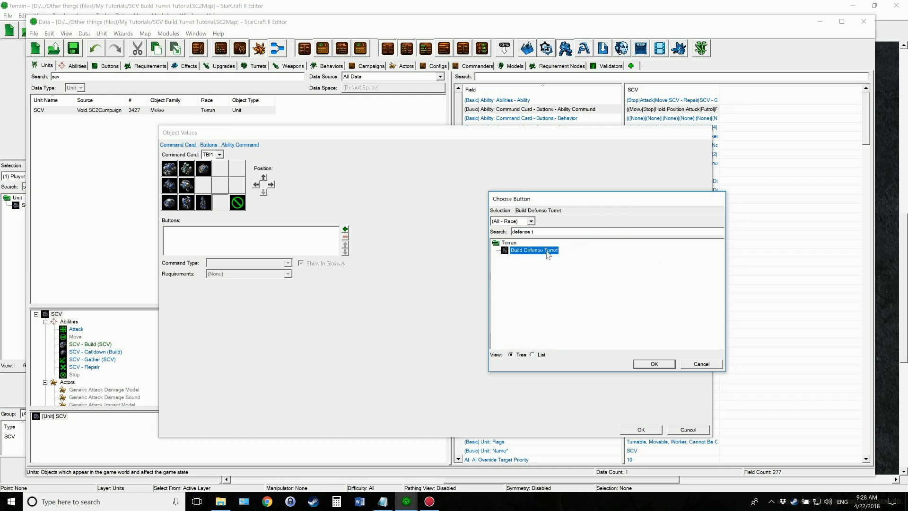
click(647, 365)
Make the Build Defense Turret button an Ability Command using SCV - Build (SCV) with the Build Defense Turret command, and accept the card changes
click(287, 263)
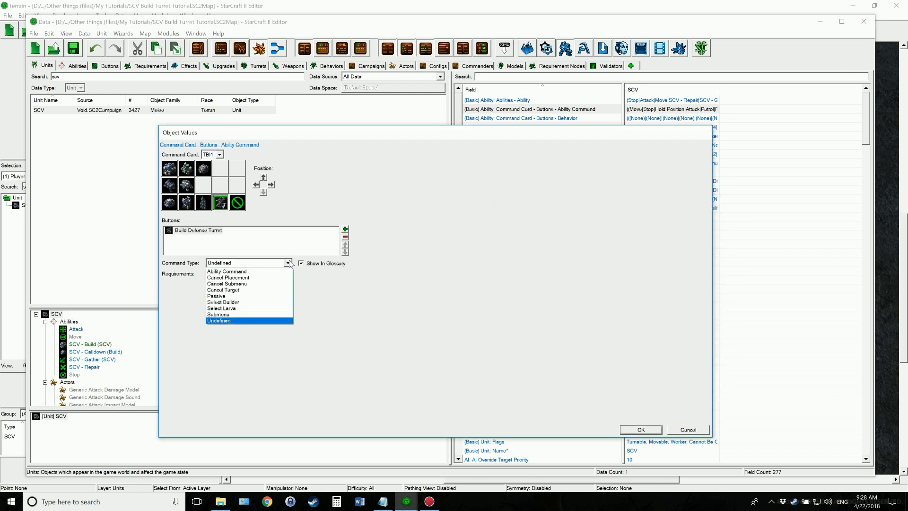
click(281, 271)
click(265, 274)
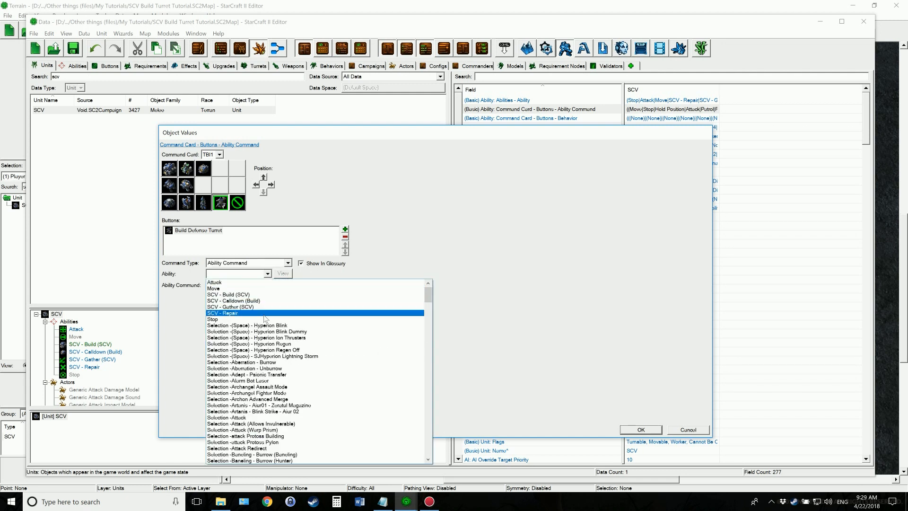
click(250, 295)
click(251, 284)
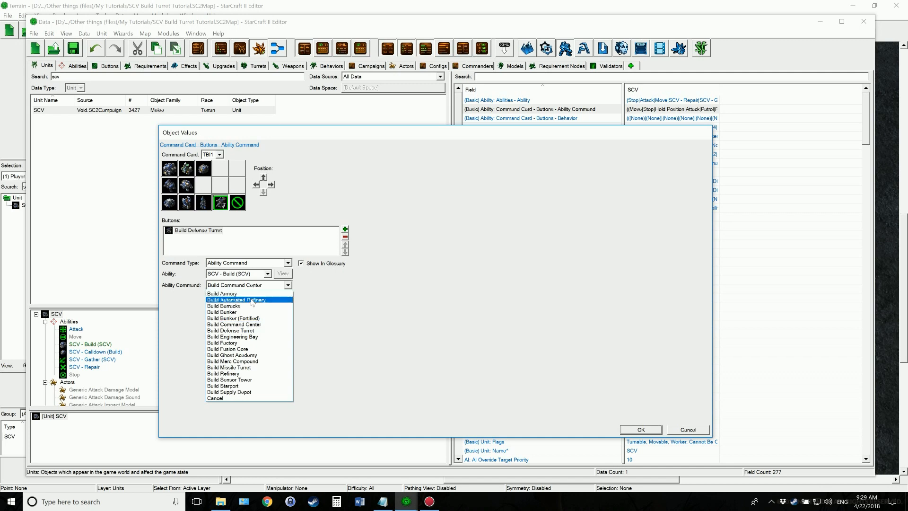
click(250, 330)
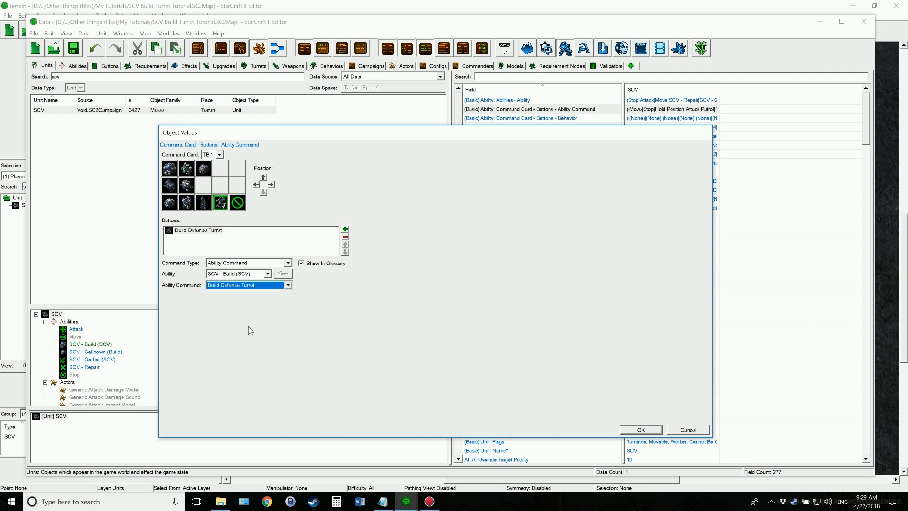
click(647, 430)
Check the SCV build turret notes in Notepad and save the map
click(674, 191)
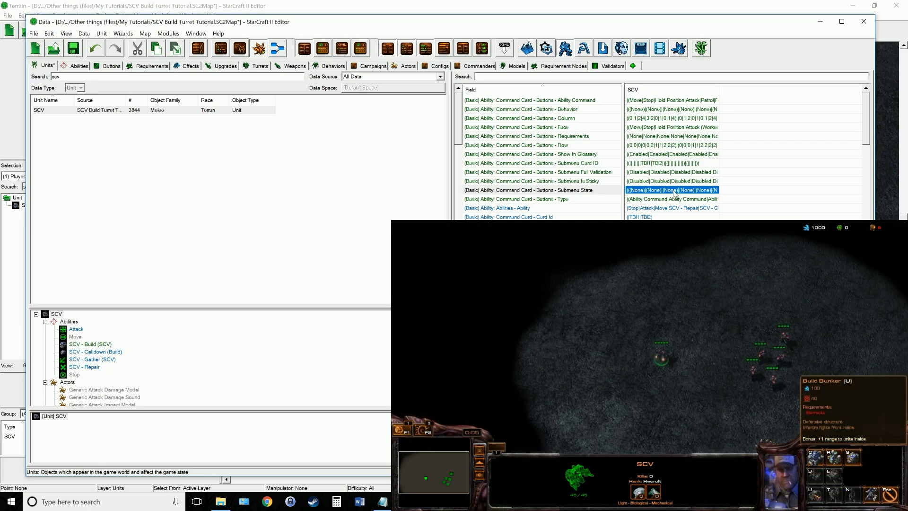
click(309, 343)
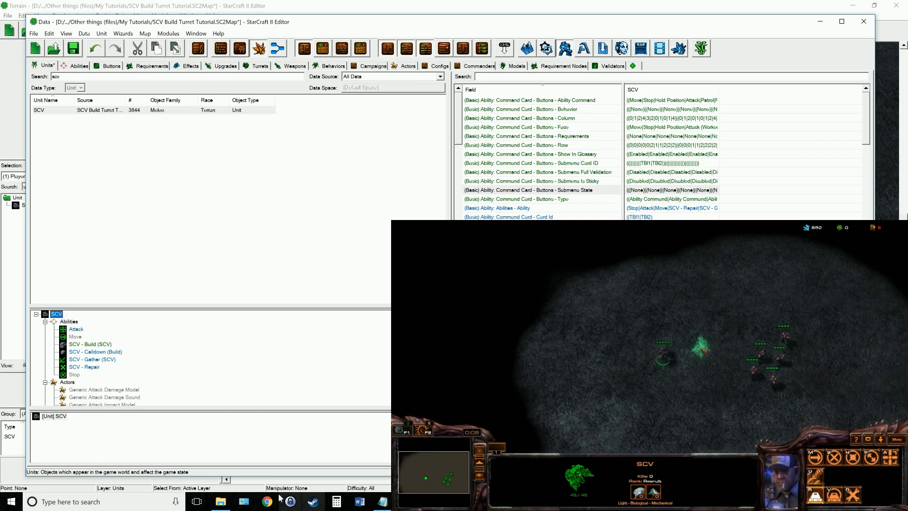
click(382, 502)
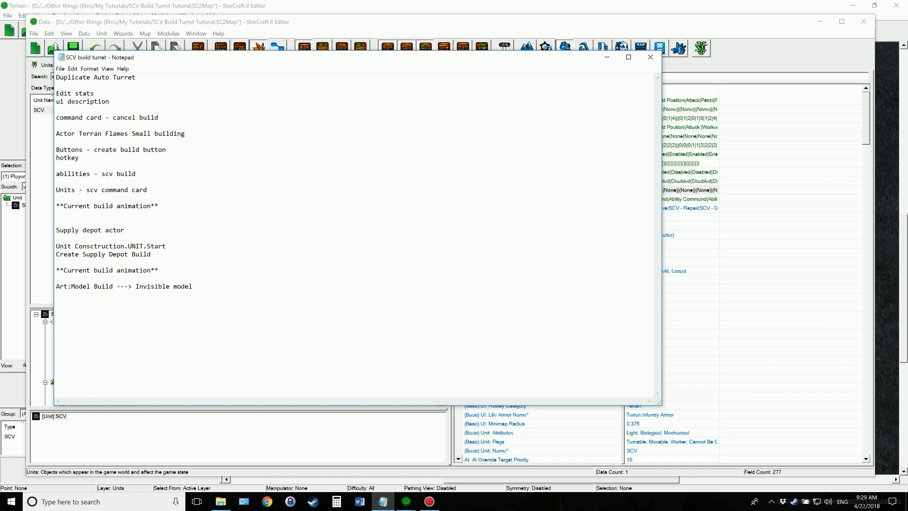
click(607, 57)
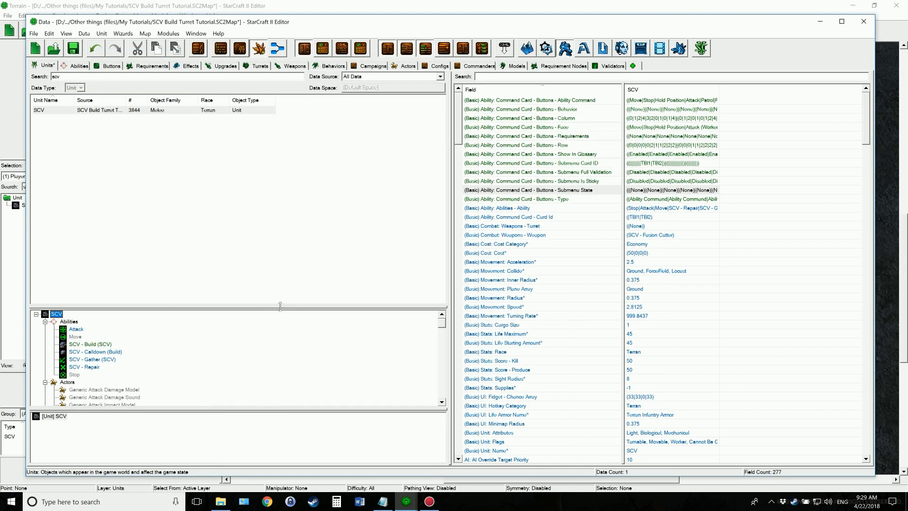
key(ctrl+s)
Search the units for "supply depo" and select the Supply Depot actor belonging to the Supply Depot unit
click(45, 66)
double_click(56, 77)
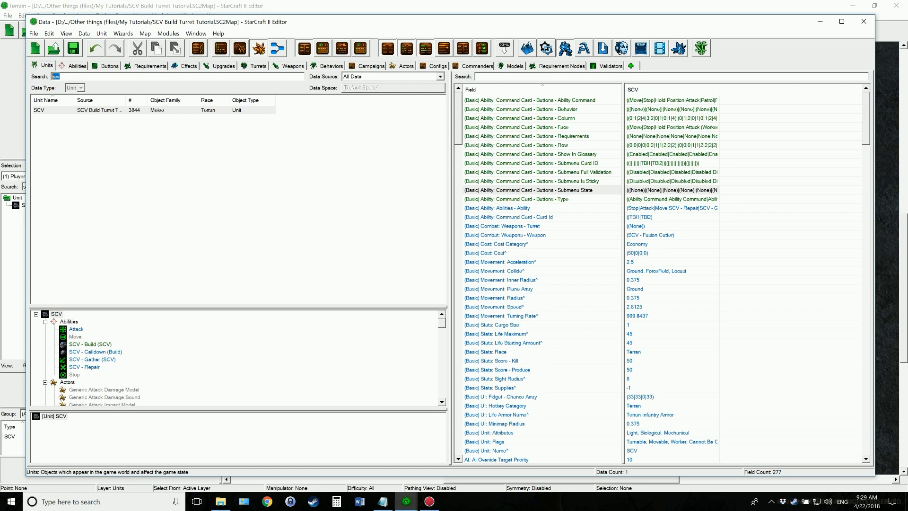
text(suppy depo)
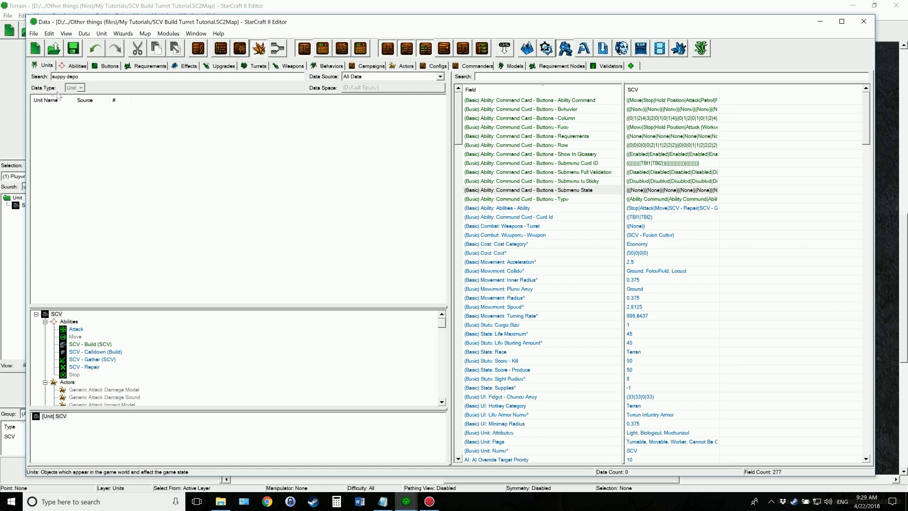
click(46, 65)
click(64, 77)
text(l)
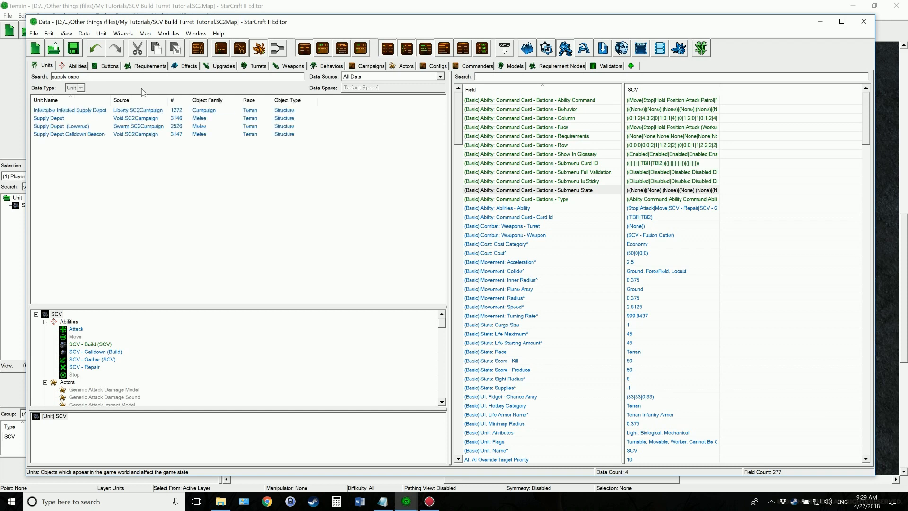
click(52, 118)
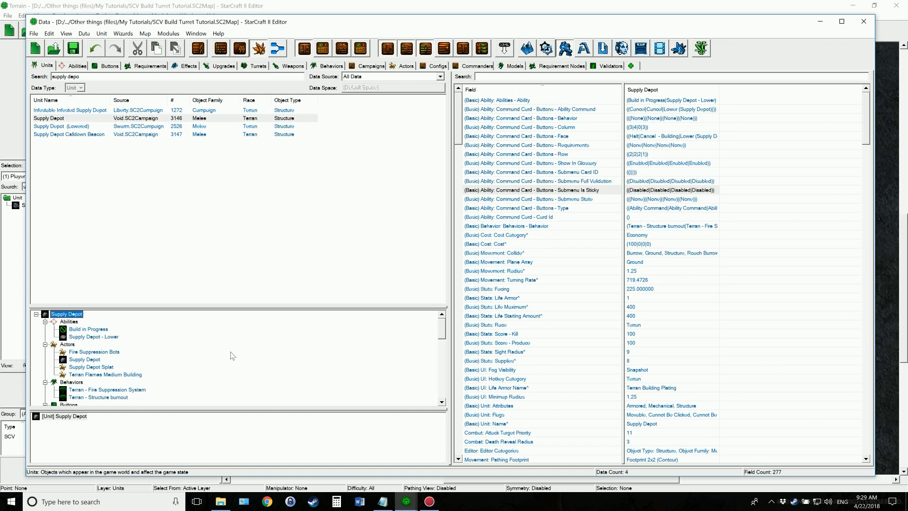
scroll(111, 342, down, 1)
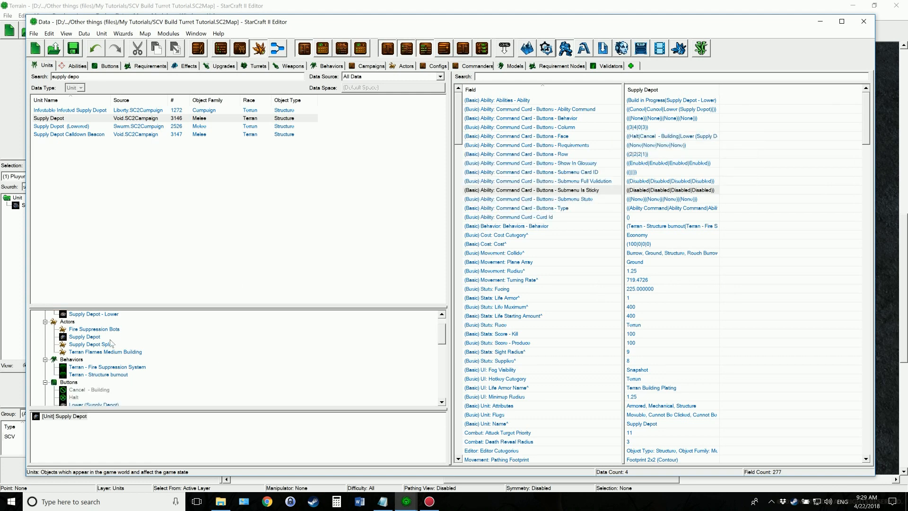
click(93, 336)
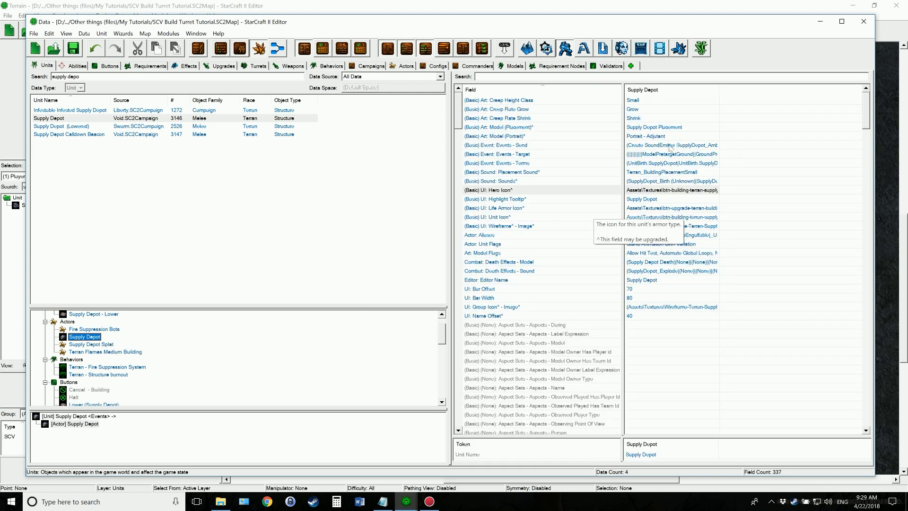
Examine the Supply Depot actor's UnitConstruction.SupplyDepot.Start event and its Create SupplyDepotBuild message, leaving the events unchanged
drag(675, 143, 668, 151)
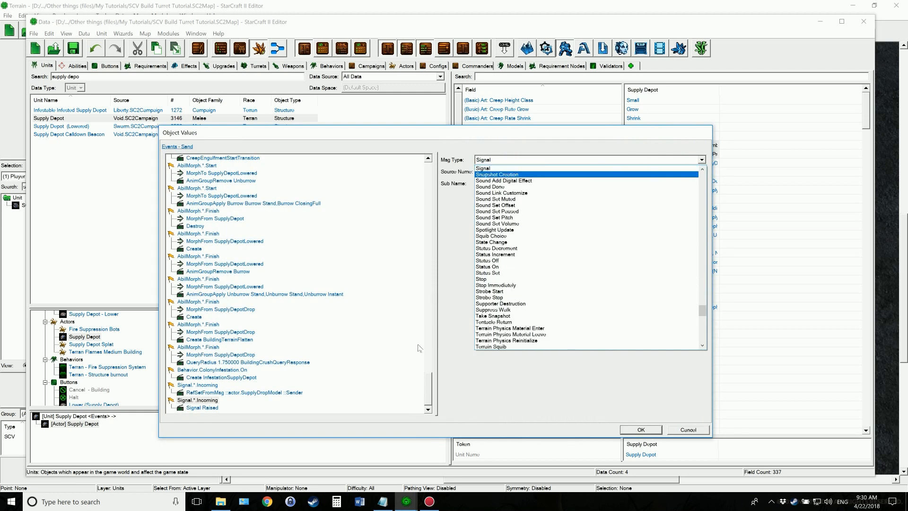
click(457, 385)
drag(432, 389, 438, 352)
click(233, 250)
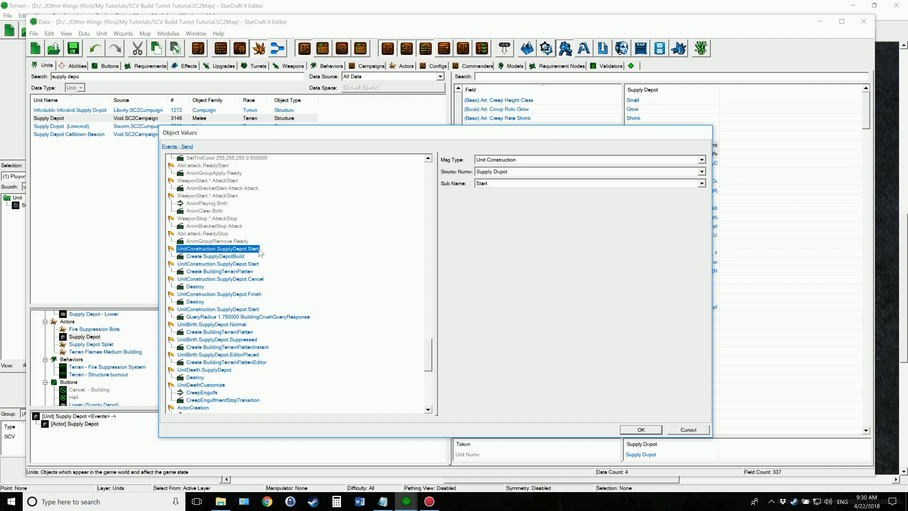
click(233, 257)
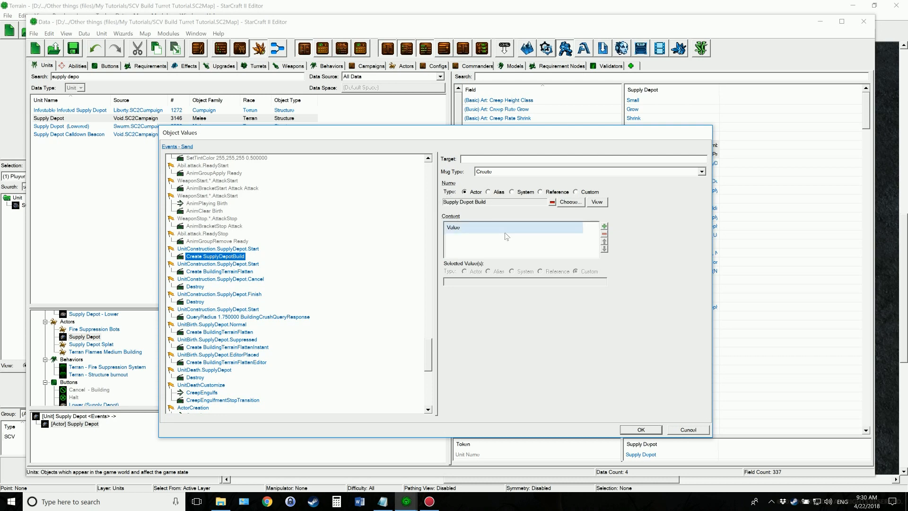
click(688, 430)
Search the units for "defense turret" and open the Events - Send values of the Defense Turret unit's Defense Turret actor
drag(87, 76, 38, 78)
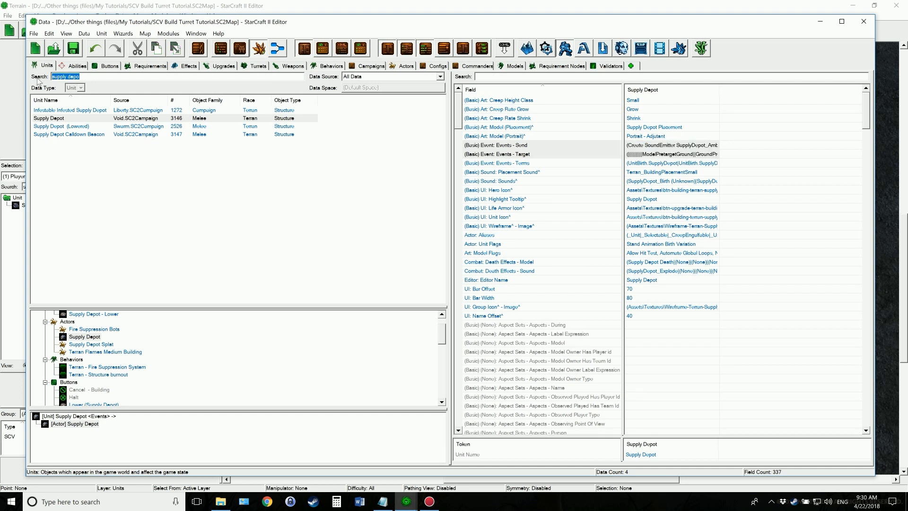
text(defense turret)
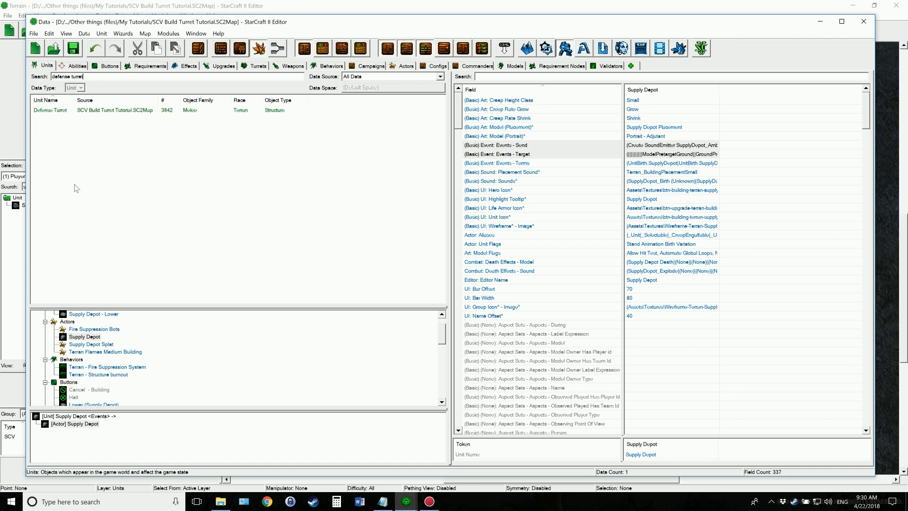
click(62, 111)
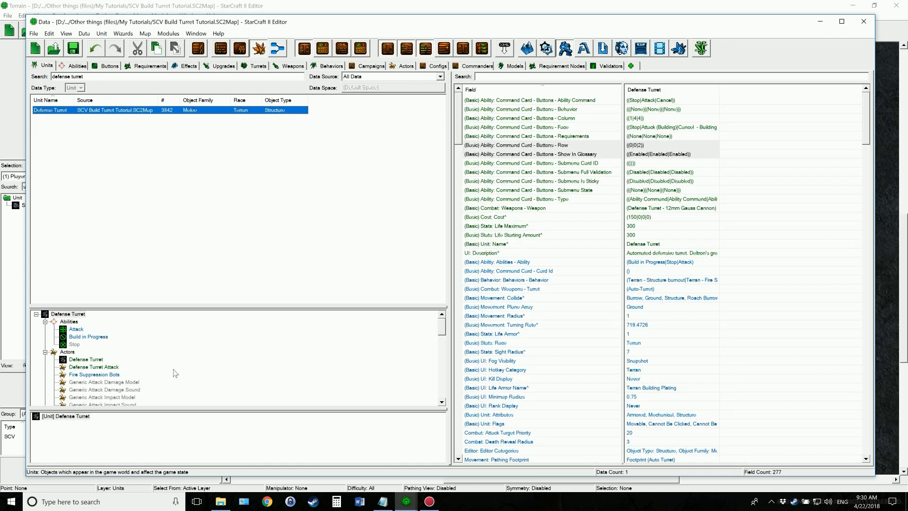
click(91, 361)
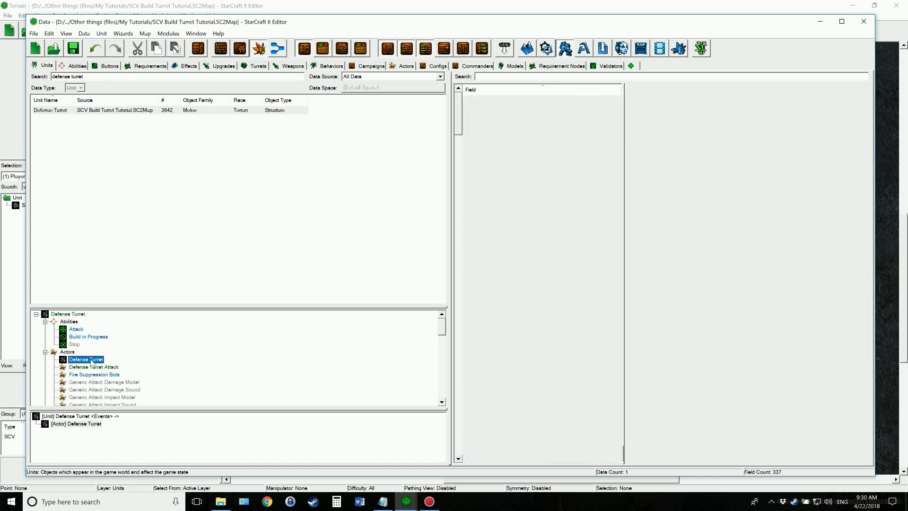
click(656, 145)
double_click(655, 146)
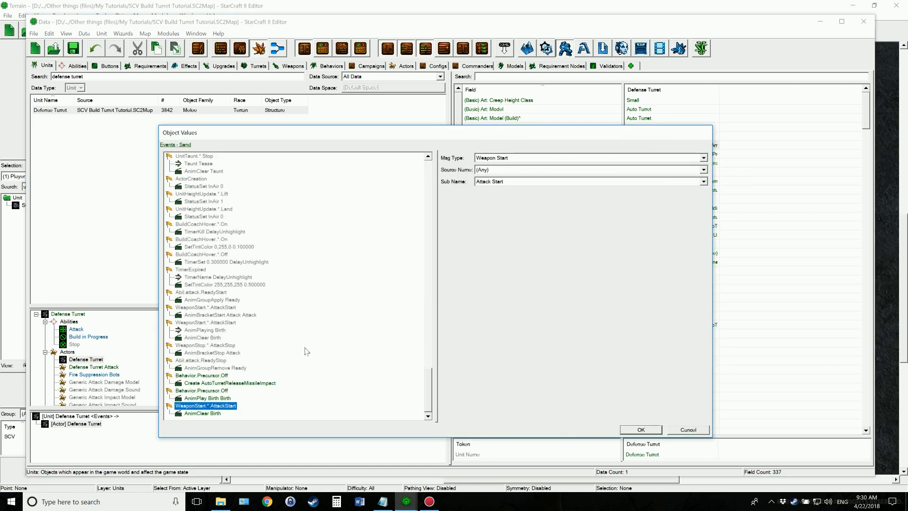
Add an actor event with message type Unit Construction, source name Defense Turret and sub name Start
right_click(255, 413)
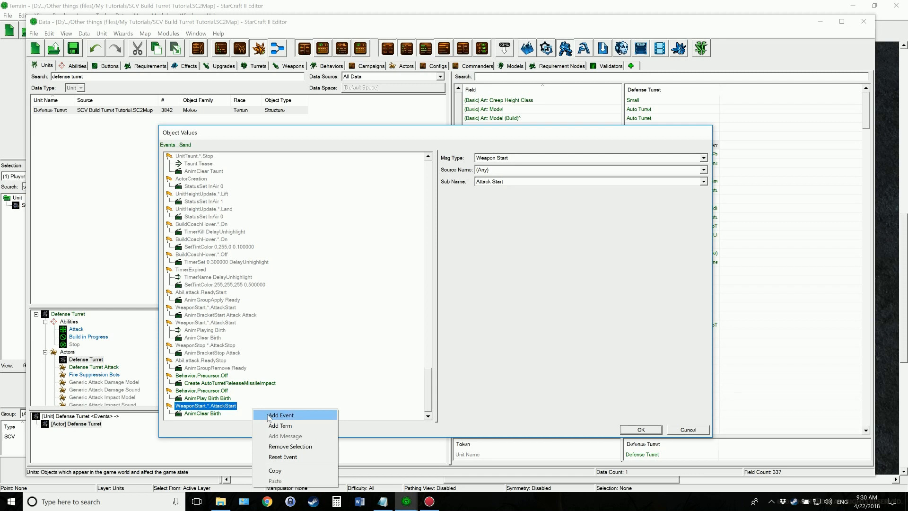
click(264, 414)
click(382, 502)
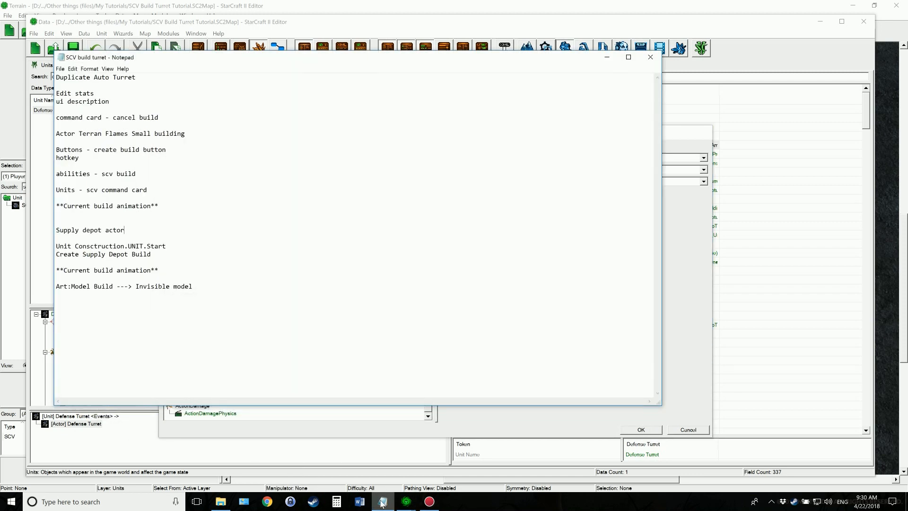
click(382, 503)
click(517, 158)
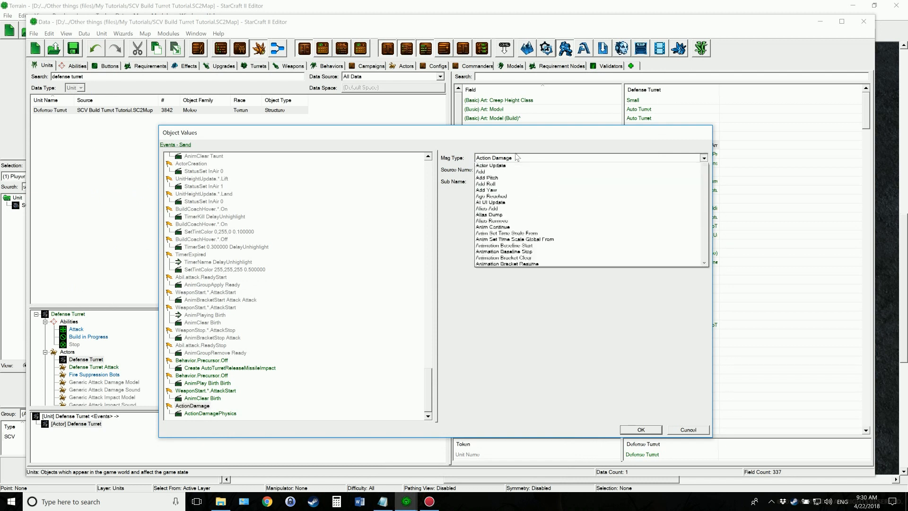
key(u)
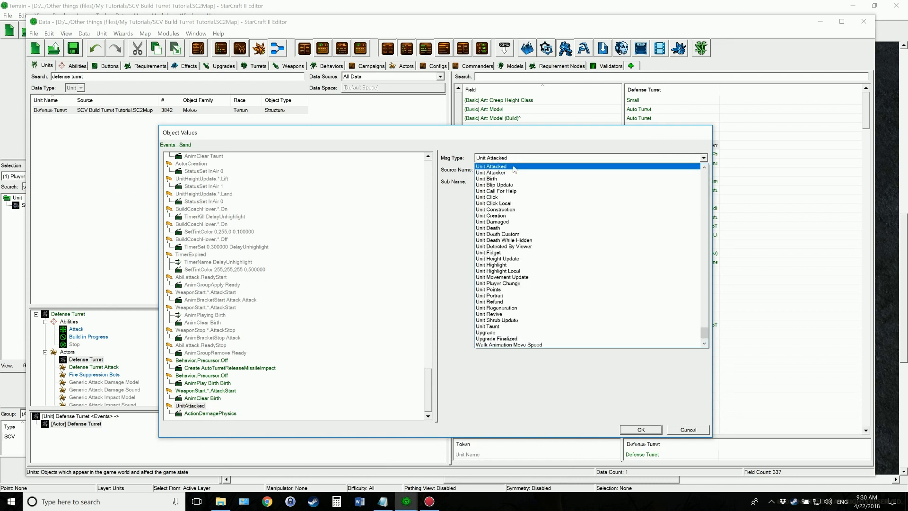
click(520, 209)
click(501, 171)
text(def)
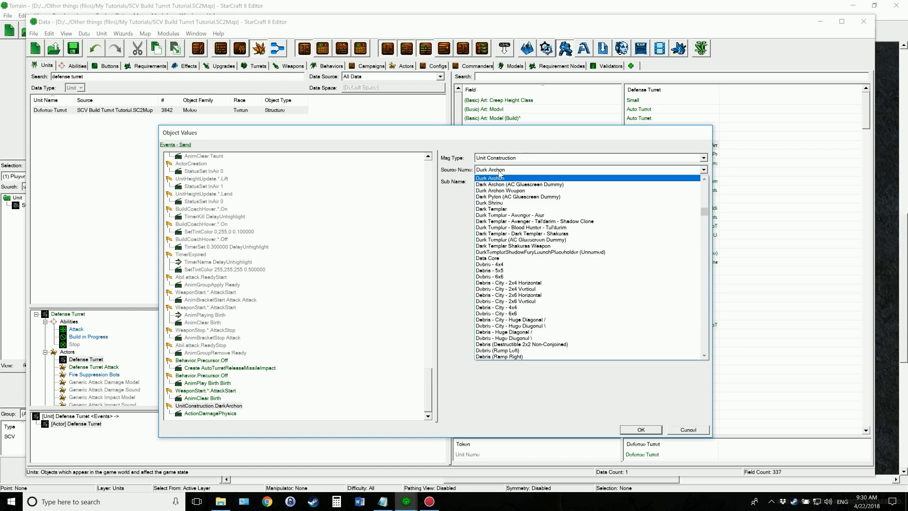
click(504, 184)
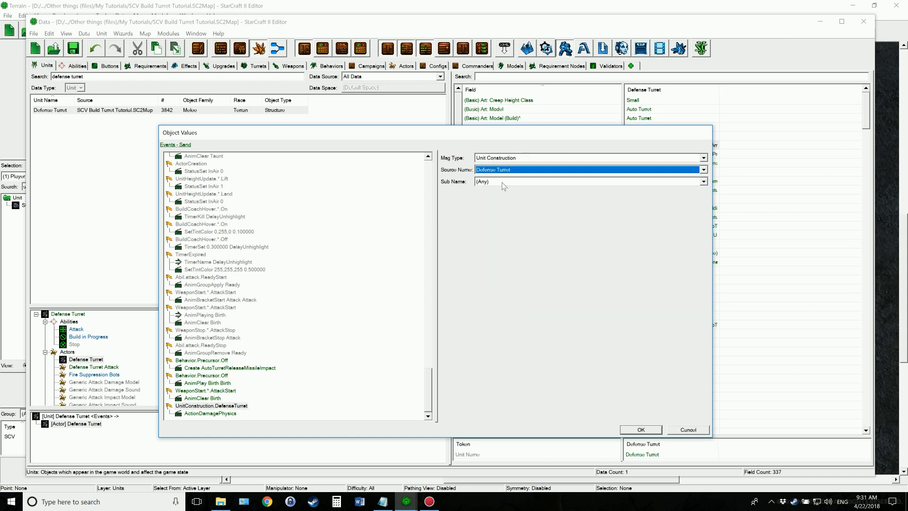
click(497, 181)
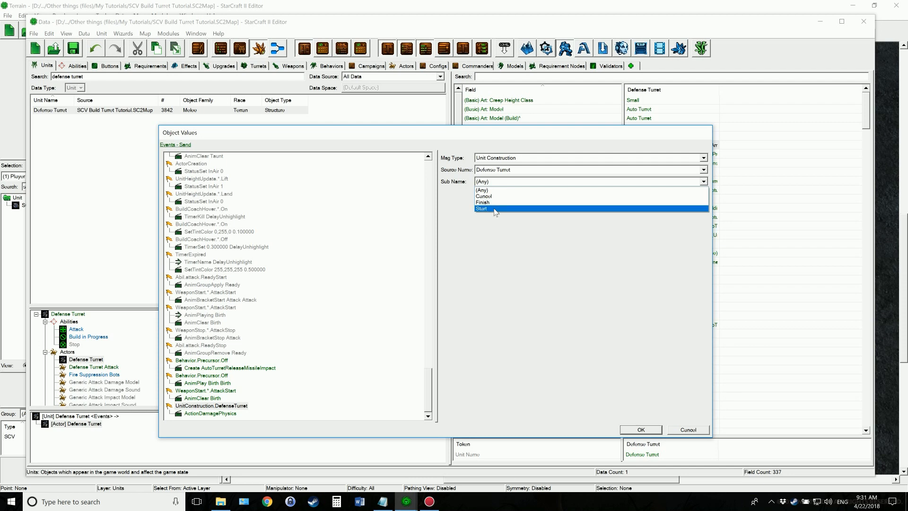
click(494, 209)
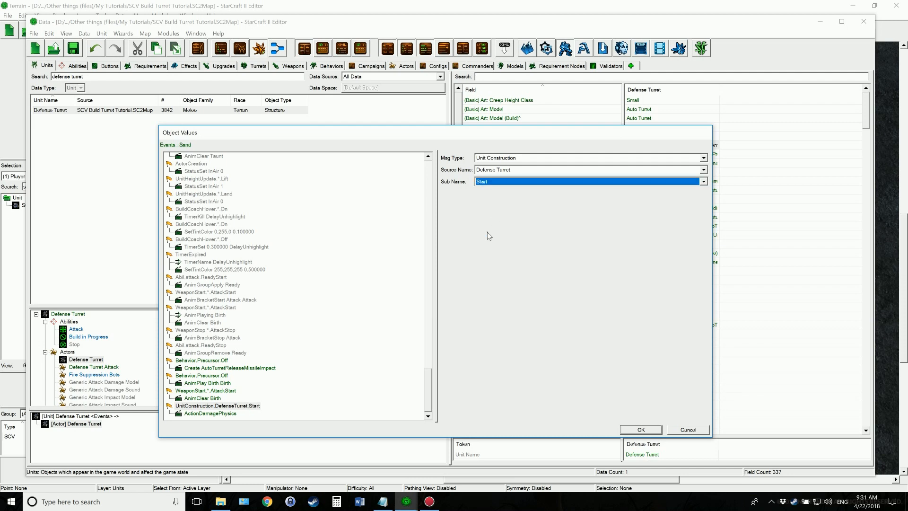
Check the notes and set the message type of the action under the Defense Turret construction start event to Create
click(384, 502)
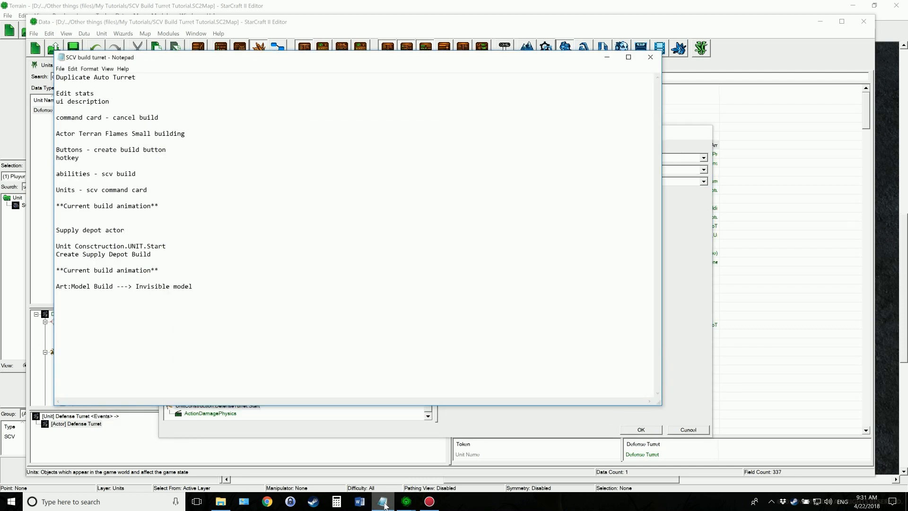
click(383, 503)
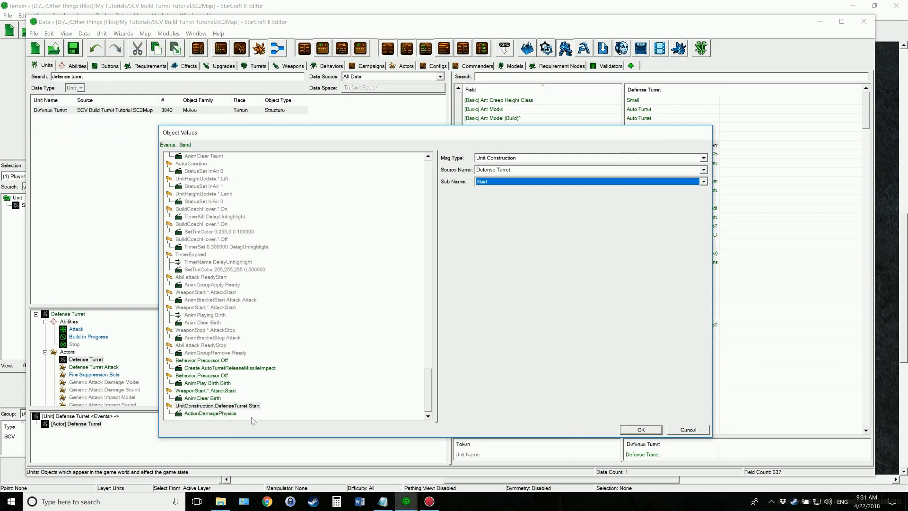
click(210, 414)
click(539, 172)
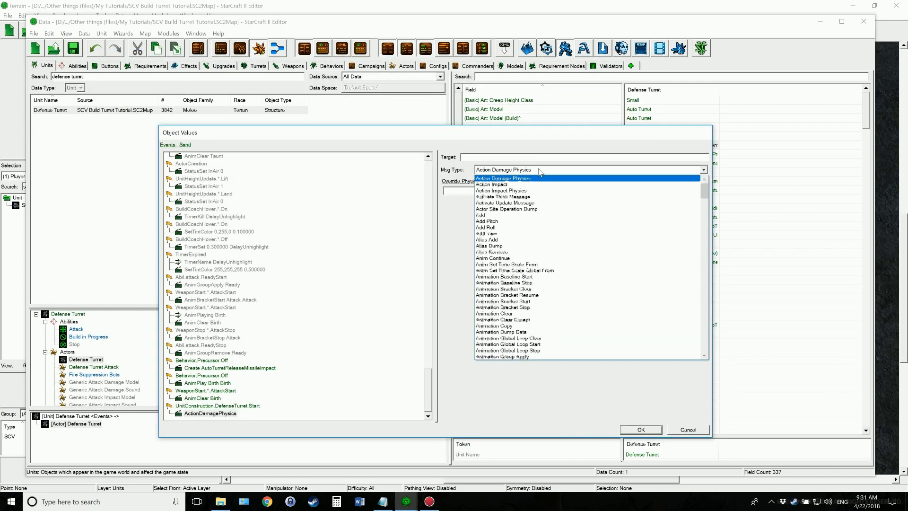
text(create)
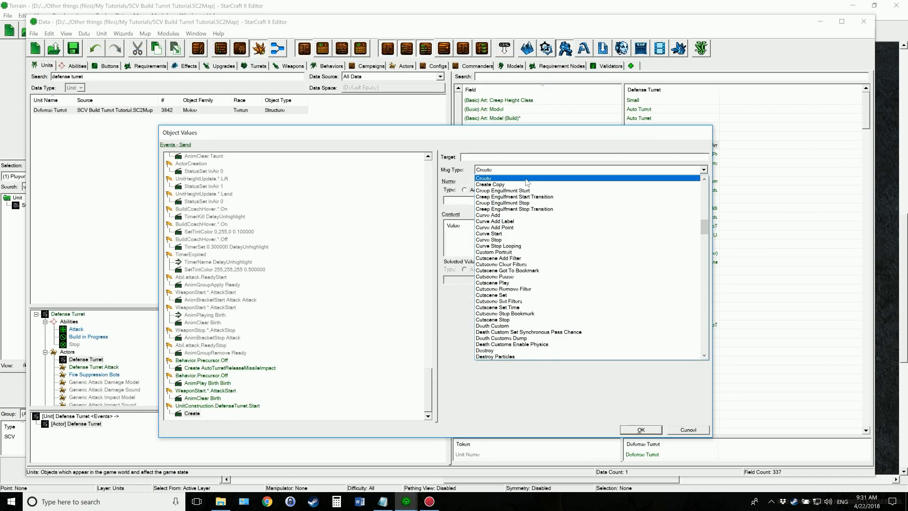
key(Return)
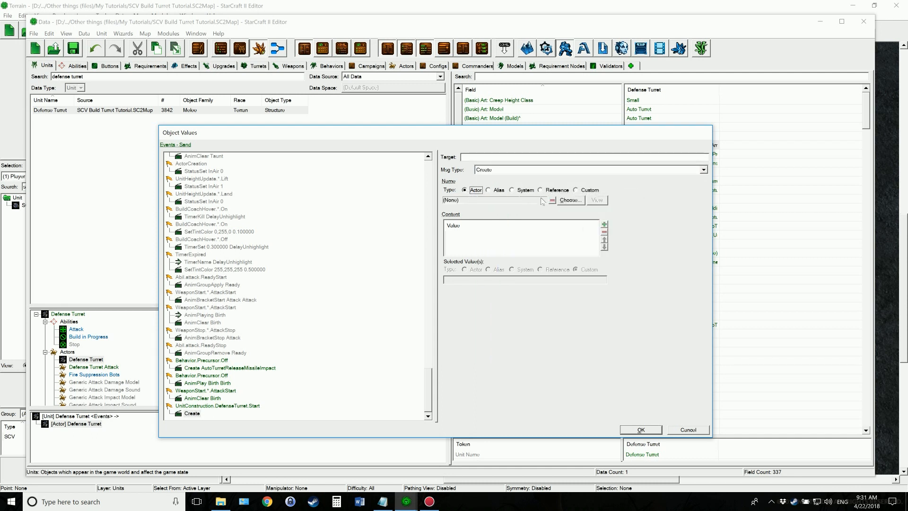
Choose the Supply Depot Build actor for the Create message under the Defense Turret construction start event and apply the event changes
click(567, 201)
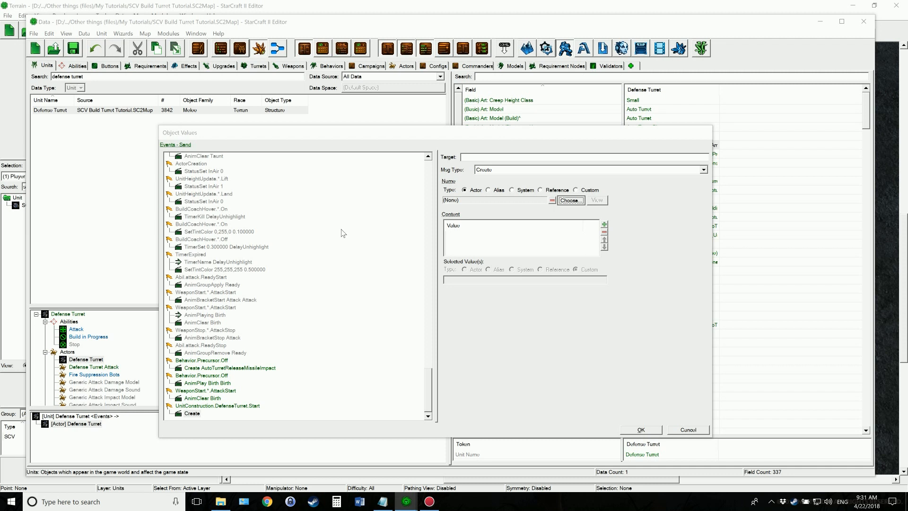
text(s)
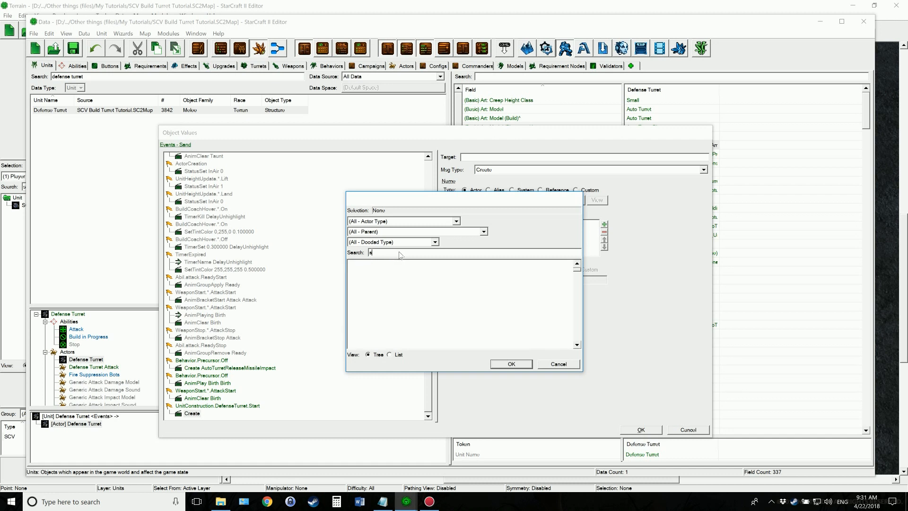
text(upply depo)
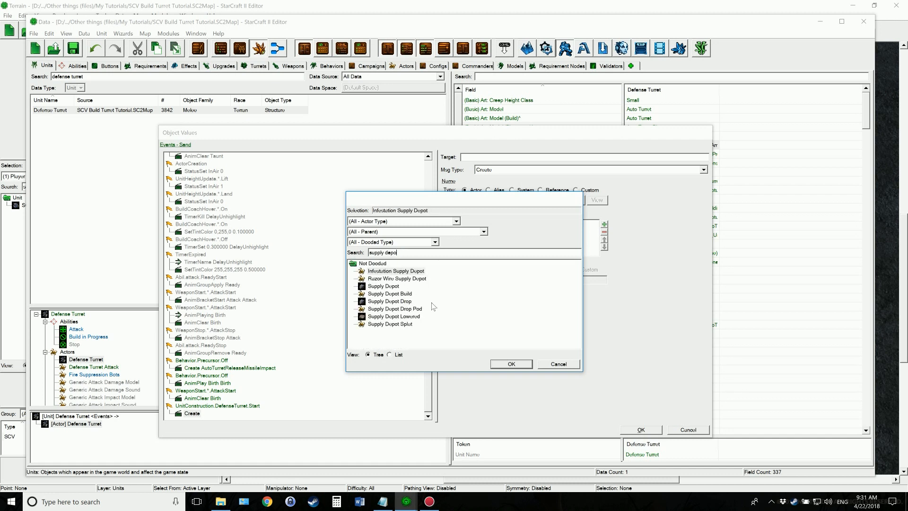
click(402, 294)
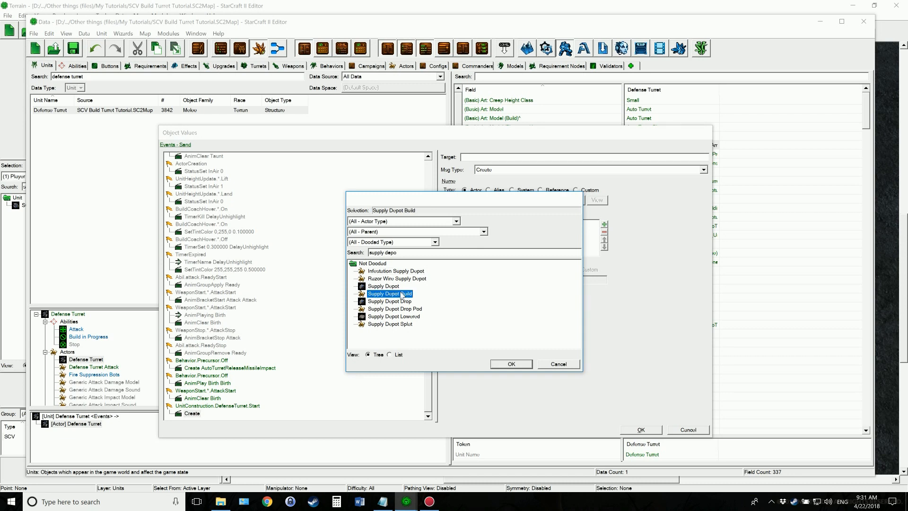
click(510, 362)
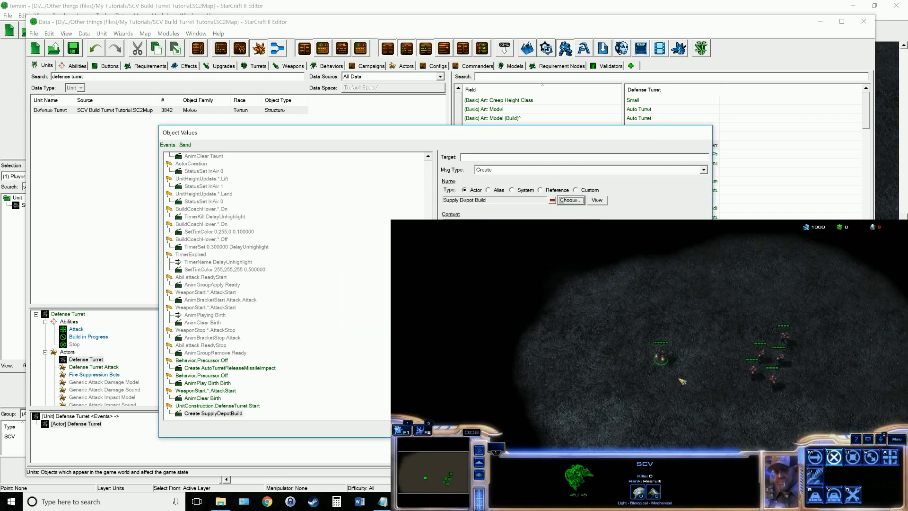
click(652, 428)
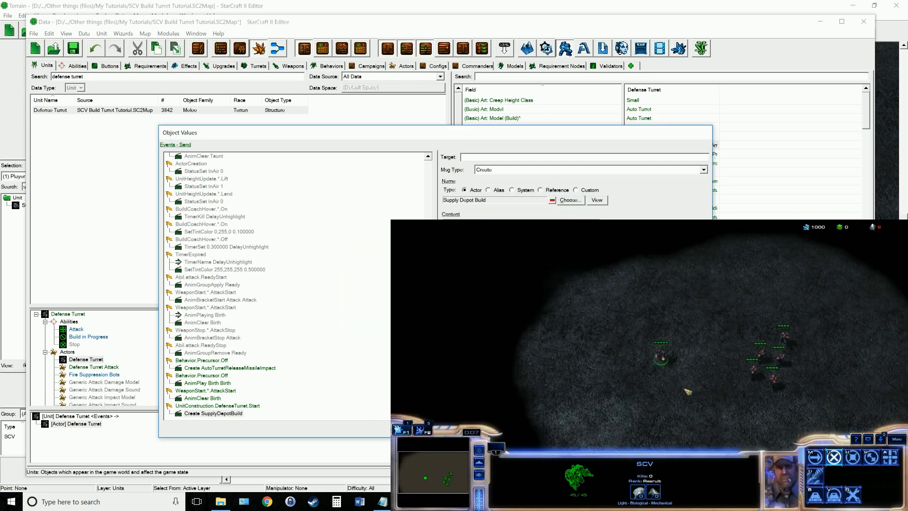
click(307, 356)
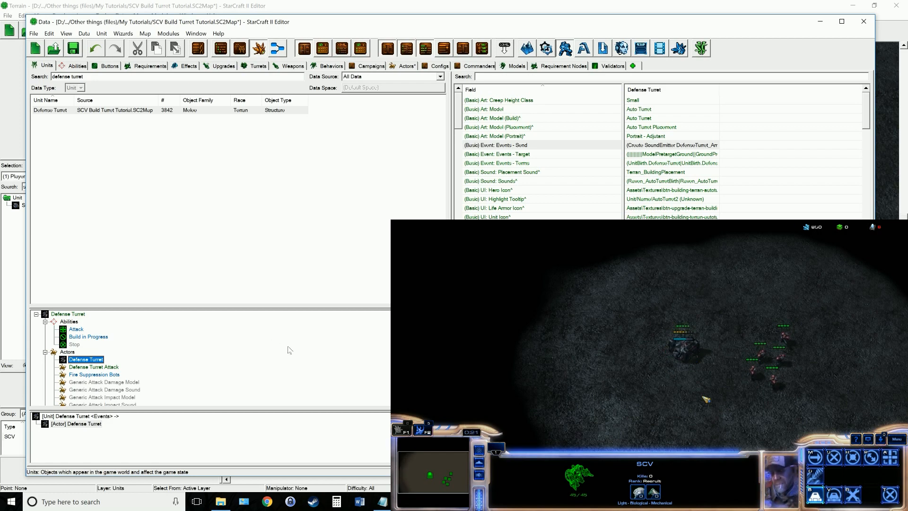
Check the notes and set the Defense Turret actor's Art: Model (Build) field to the Invisible model
click(382, 502)
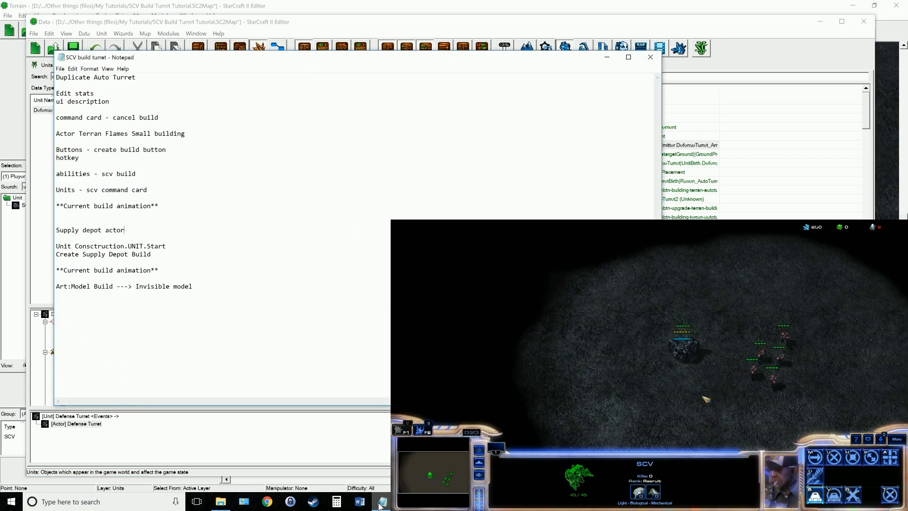
click(381, 502)
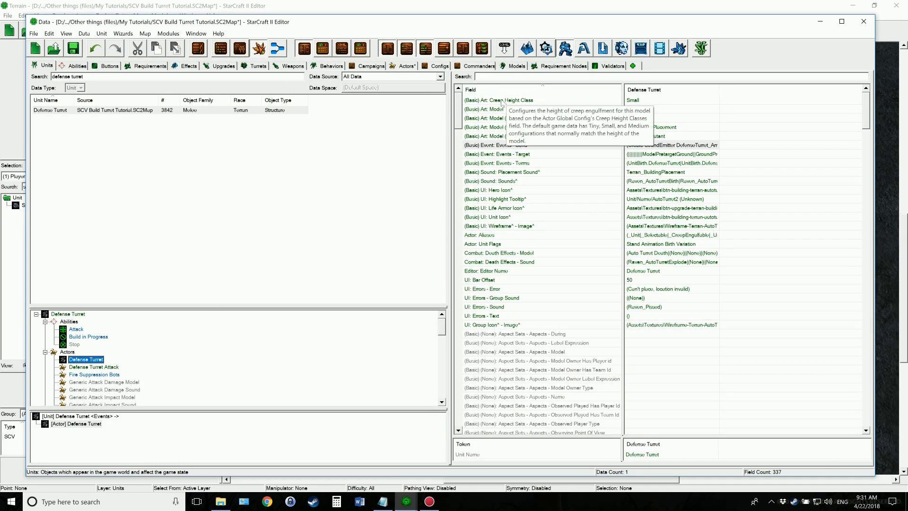
click(475, 76)
text(build)
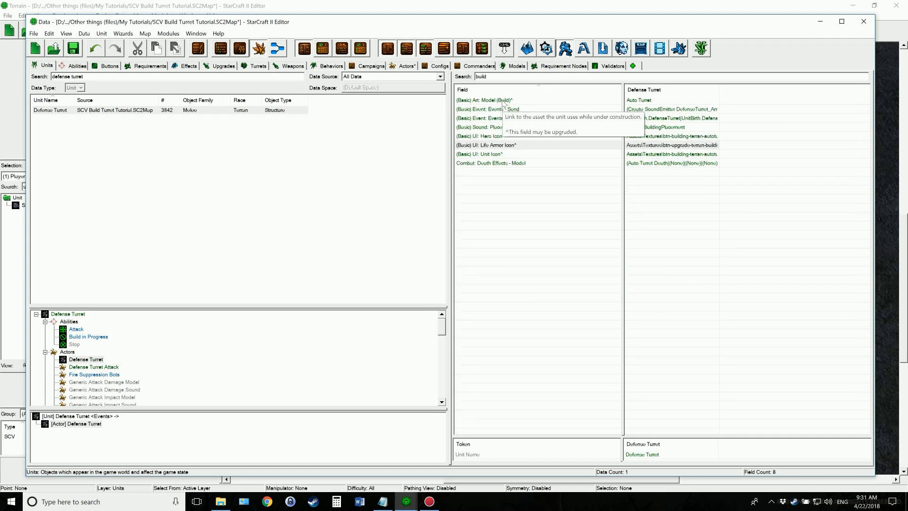
click(502, 101)
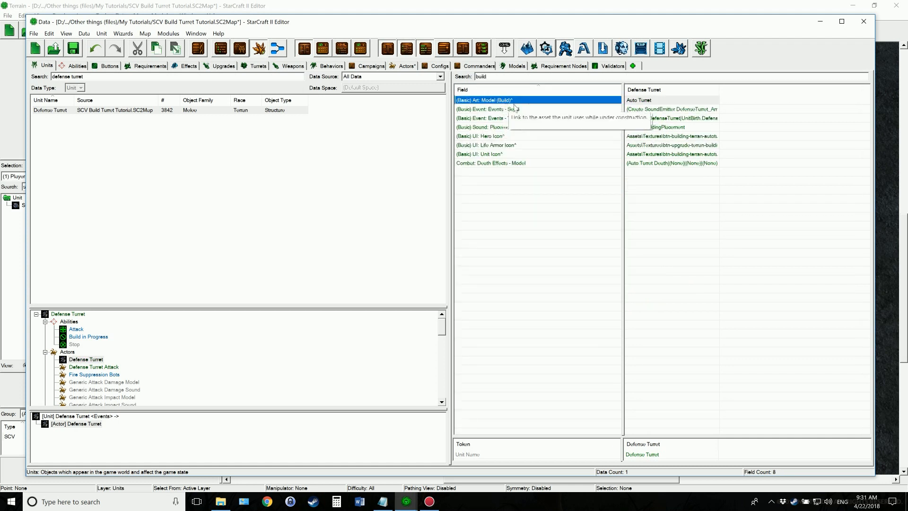
double_click(652, 101)
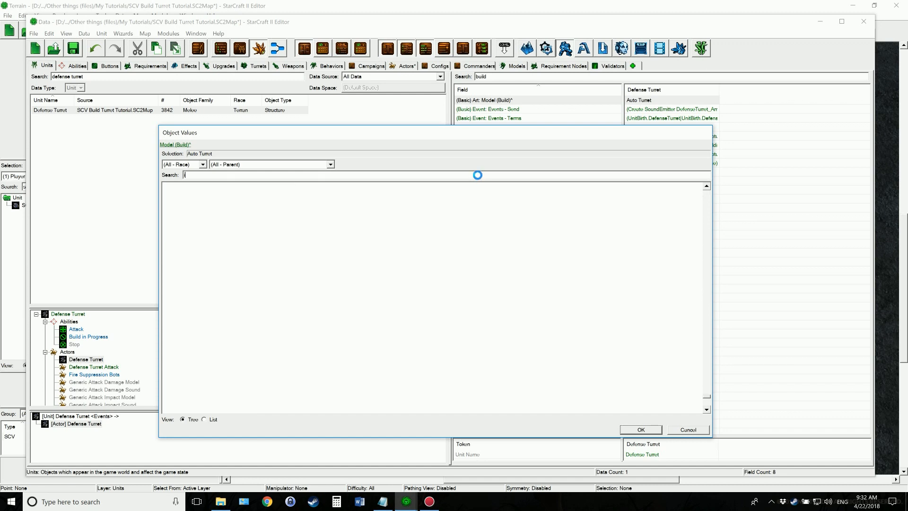
text(invisible)
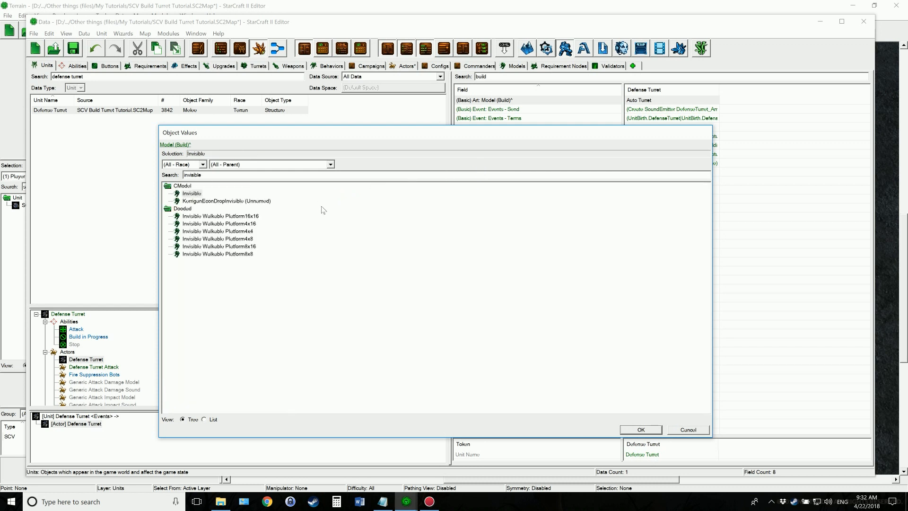
click(191, 194)
click(653, 428)
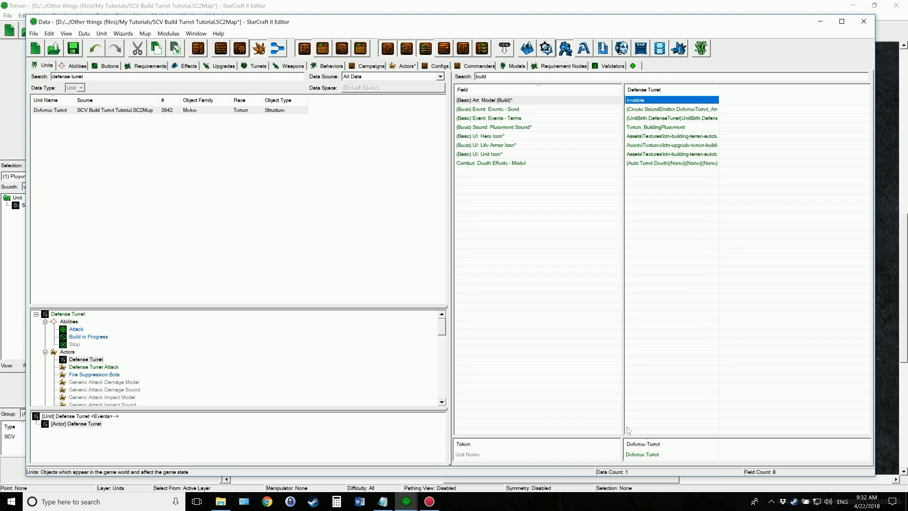